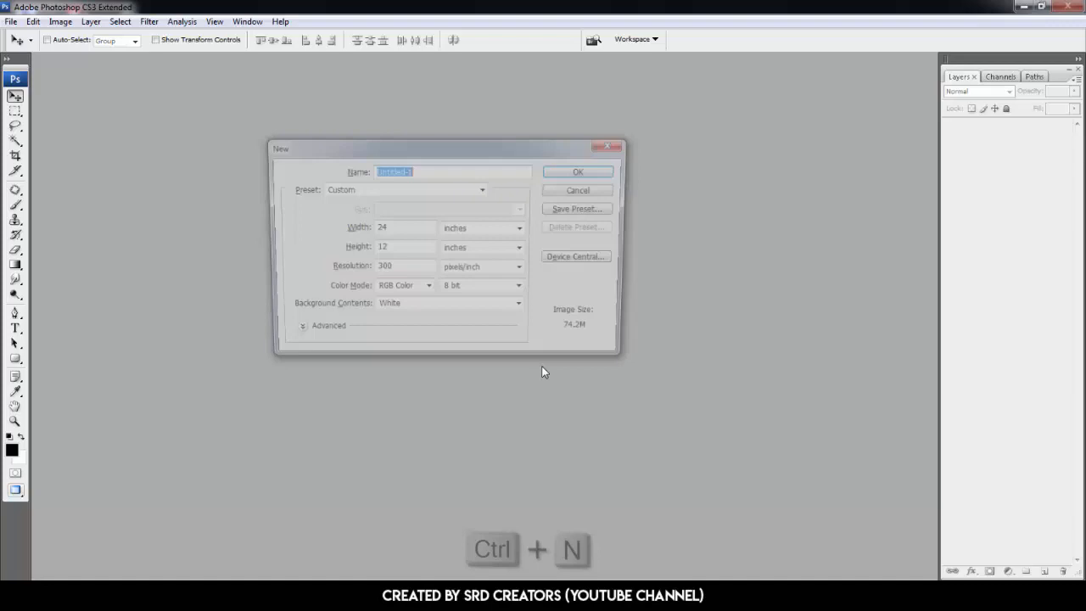
- Create a new 24 x 12 inch, 300 pixels/inch document named Food Banner Design and fit it on screen
{"action": "type", "text": "Food Ba"}
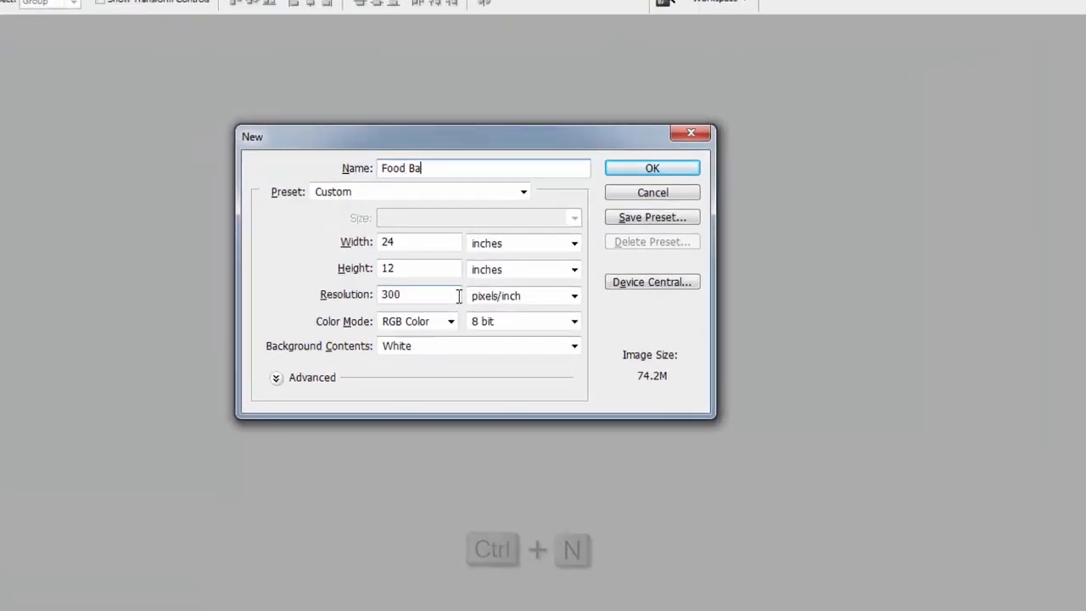
{"action": "type", "text": "nner Design"}
{"action": "key", "text": "Tab"}
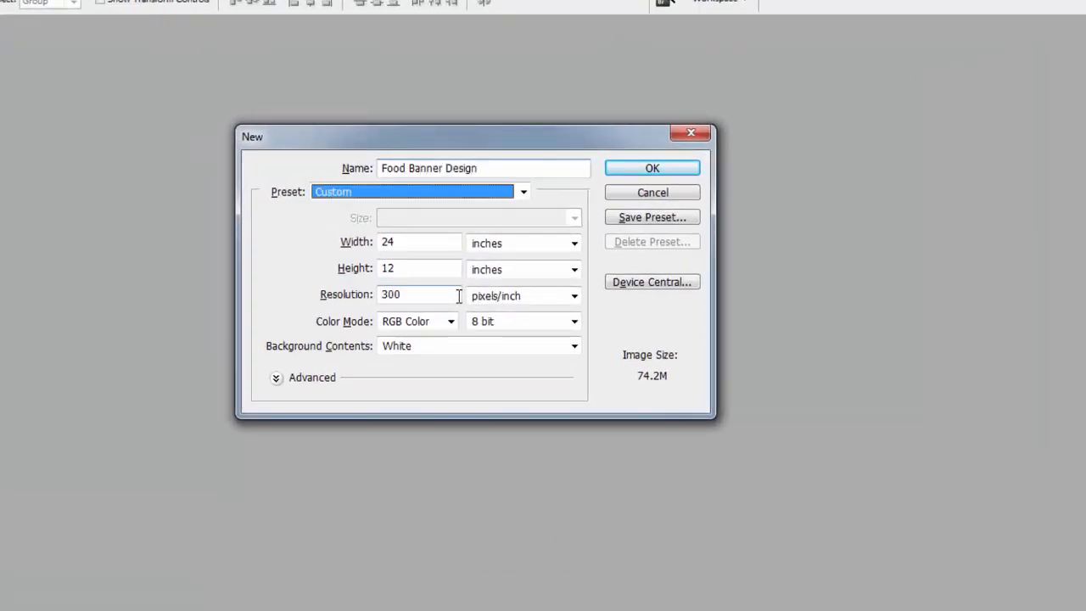
{"action": "key", "text": "Tab"}
{"action": "key", "text": "Tab"}
{"action": "key", "text": "Tab"}
{"action": "key", "text": "Tab"}
{"action": "key", "text": "Tab"}
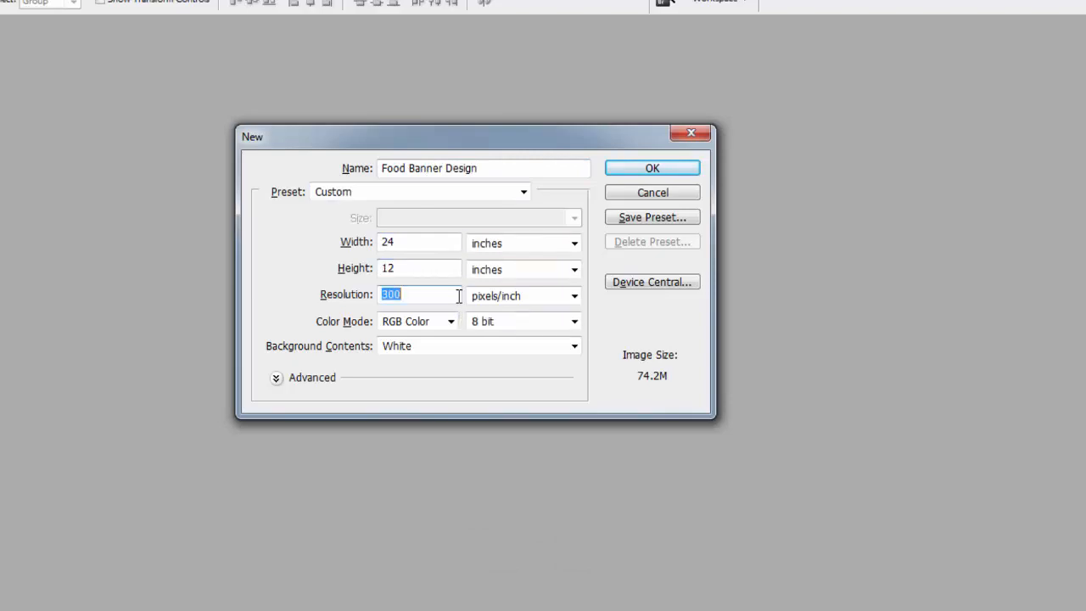
{"action": "key", "text": "Tab"}
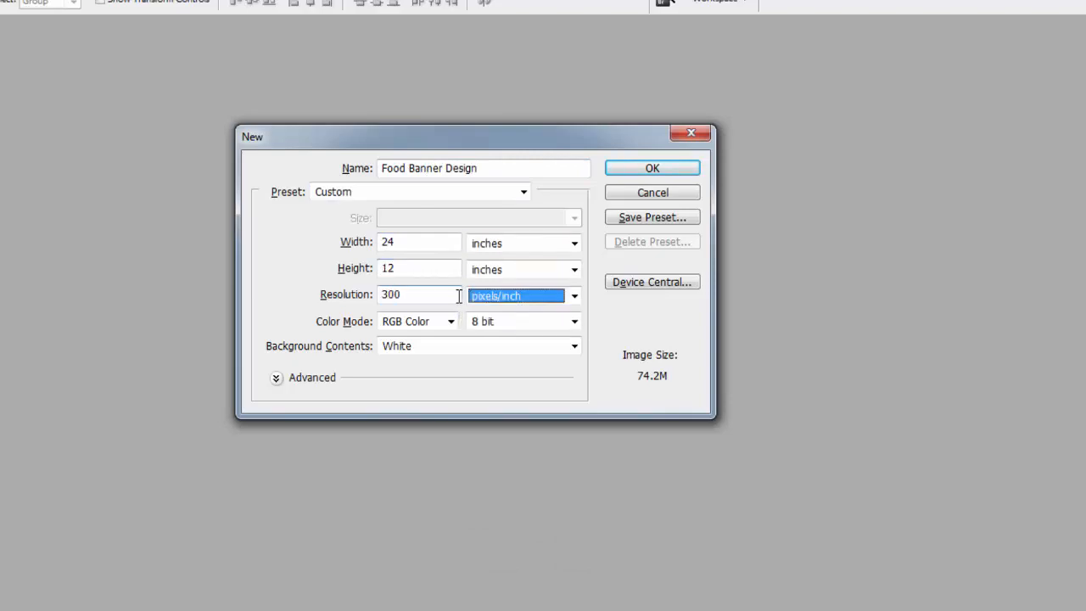
{"action": "left_click", "coordinate": [629, 170]}
{"action": "key", "text": "ctrl+0"}
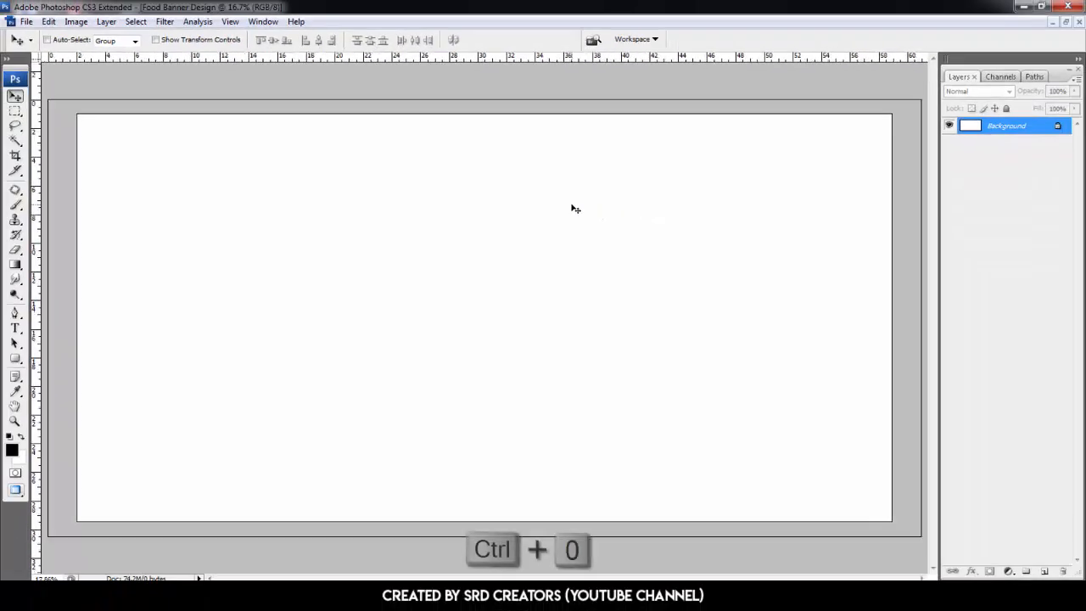
- Set the Type tool's font to Berlin Sans FB Demi Bold at 1000 pt
{"action": "left_click", "coordinate": [15, 328]}
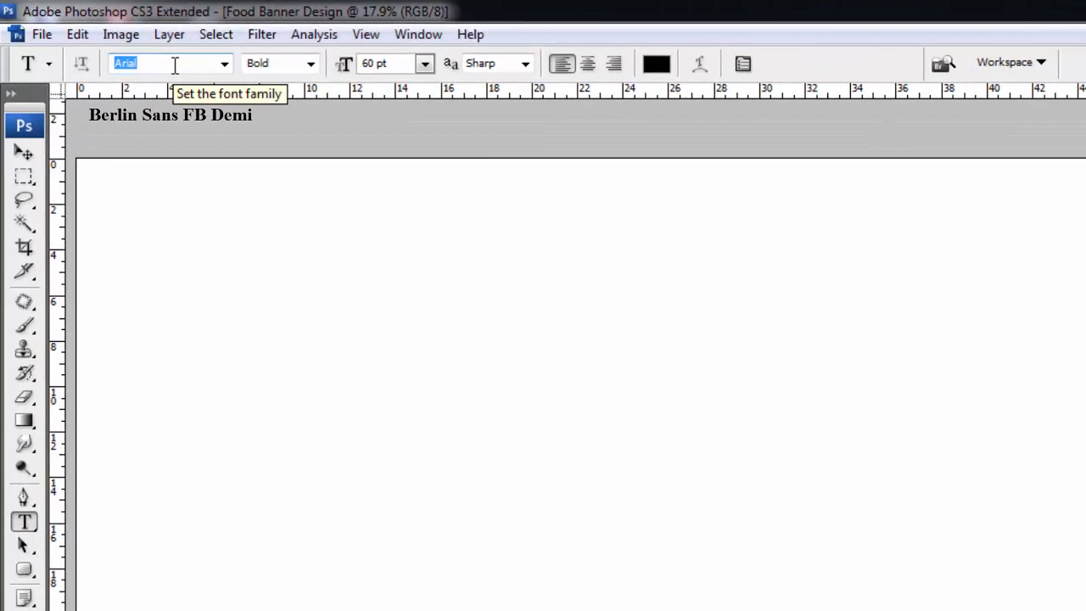
{"action": "type", "text": "Berlin Sans FB"}
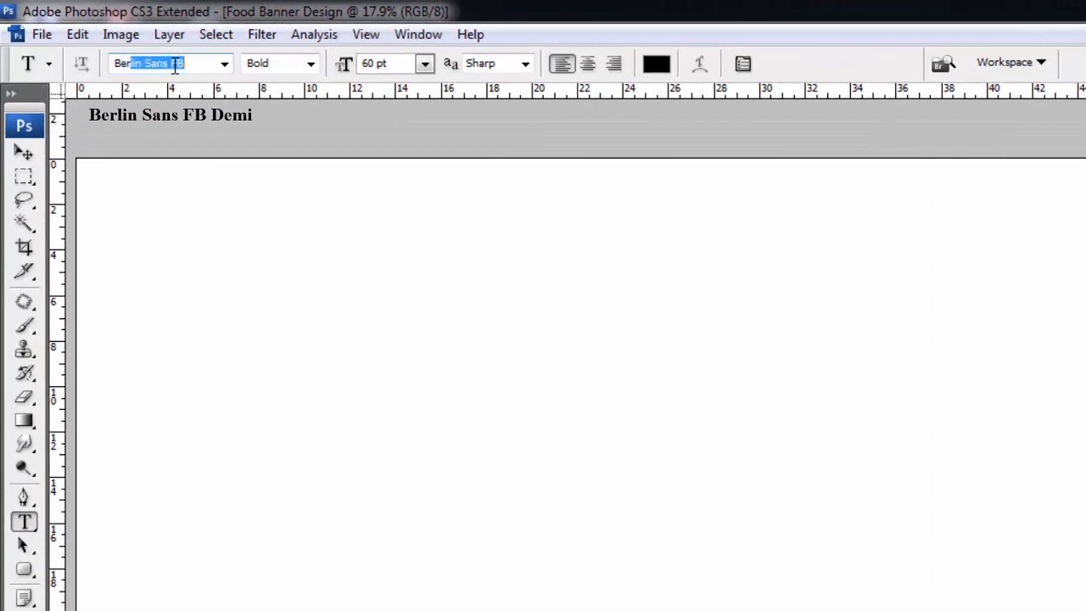
{"action": "key", "text": "Down"}
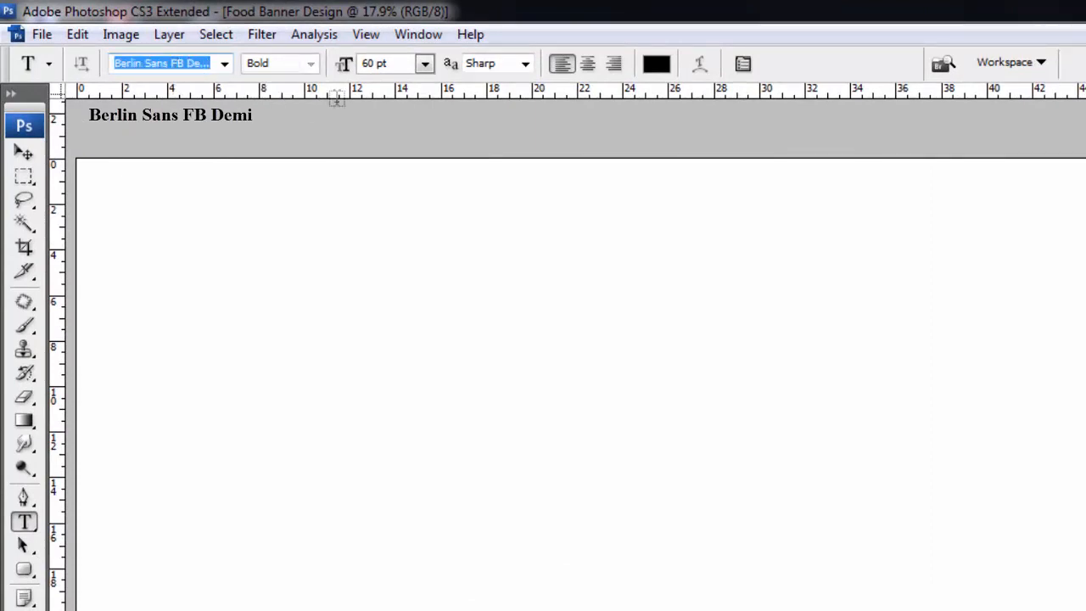
{"action": "key", "text": "Tab"}
{"action": "type", "text": "1"}
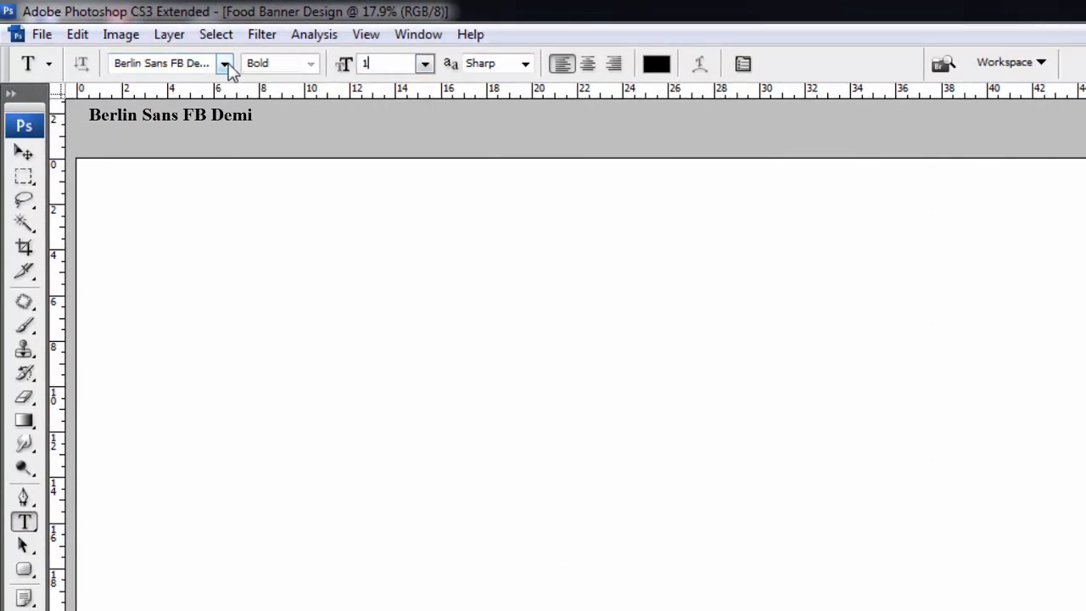
{"action": "type", "text": "000"}
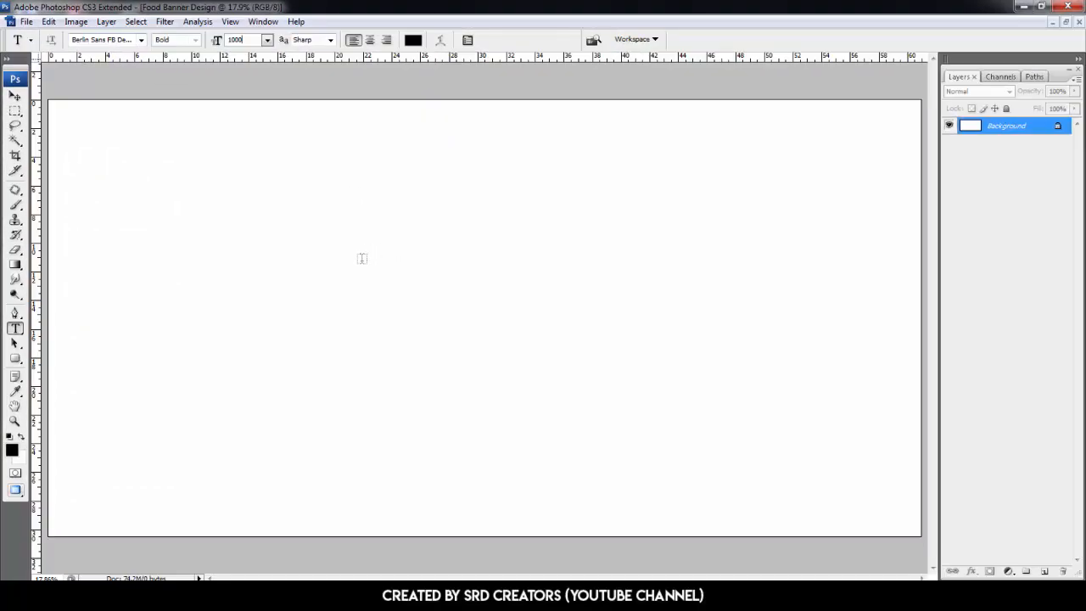
- Type the letter S on the canvas and move it toward the left side
{"action": "left_click", "coordinate": [362, 258]}
{"action": "type", "text": "S"}
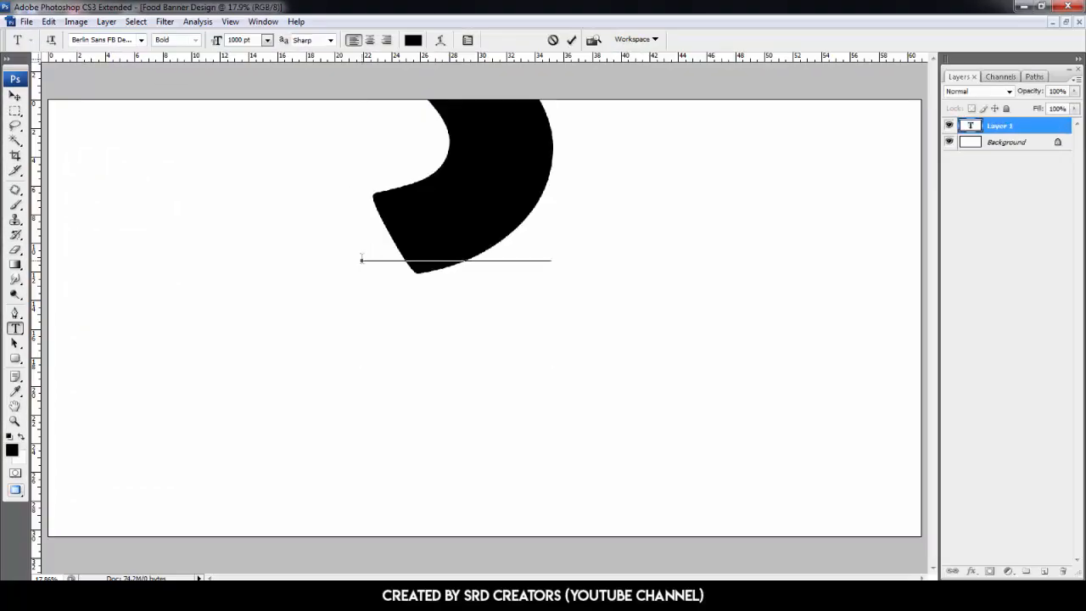
{"action": "key", "text": "ctrl+t"}
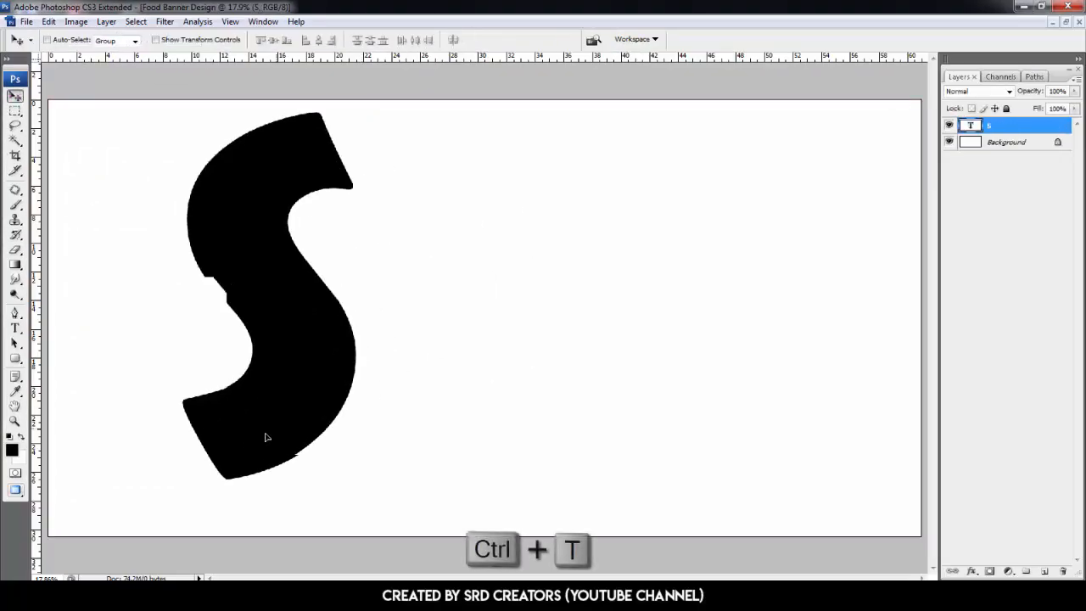
{"action": "left_click_drag", "start_coordinate": [266, 437], "coordinate": [211, 450]}
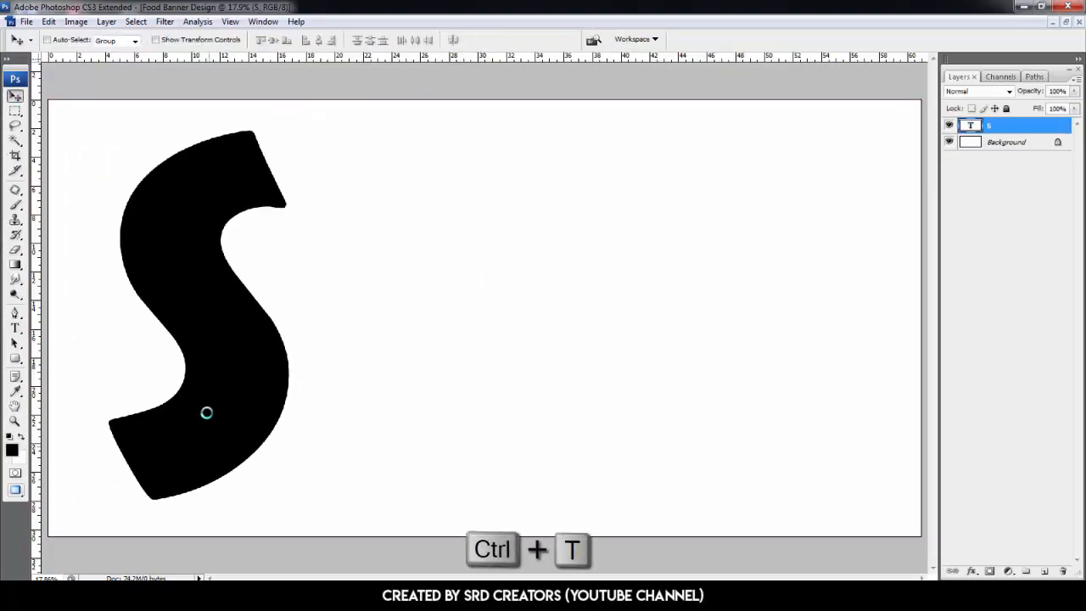
- Free transform the S to scale its width to 259% and height to 141%
{"action": "key", "text": "ctrl+t"}
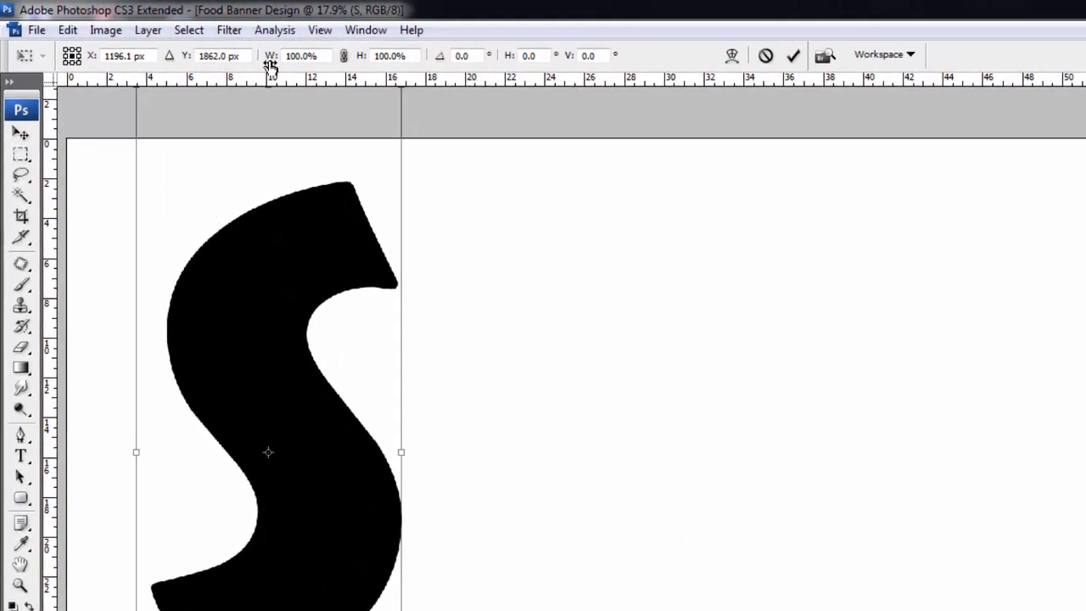
{"action": "left_click_drag", "start_coordinate": [270, 66], "coordinate": [421, 75]}
{"action": "left_click_drag", "start_coordinate": [361, 57], "coordinate": [404, 76]}
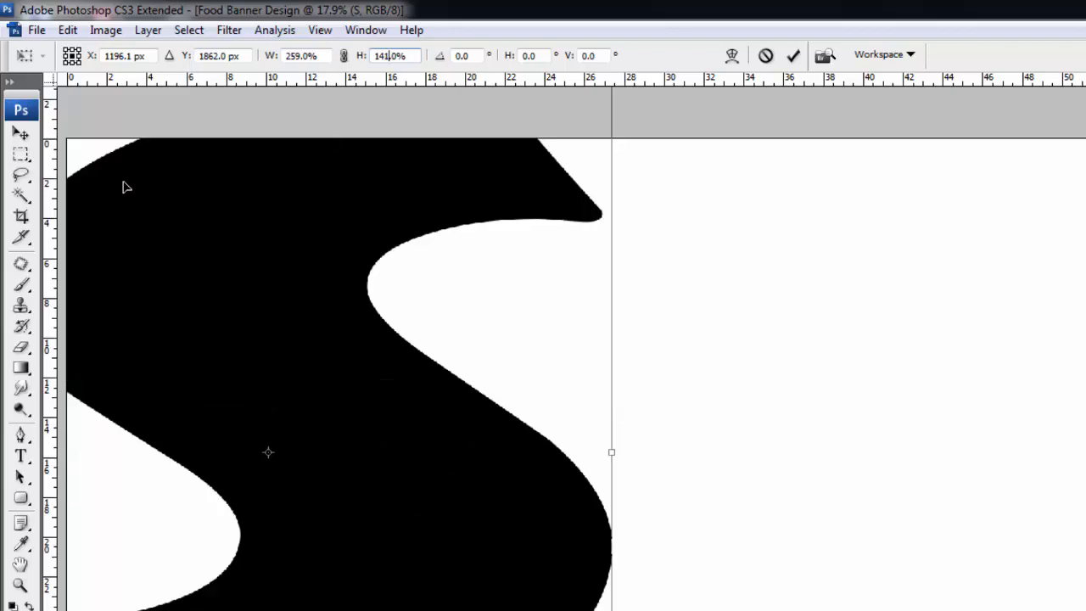
- Position the transformed S at X 1443.5 px and Y 1977 px and commit the transform
{"action": "left_click", "coordinate": [151, 56]}
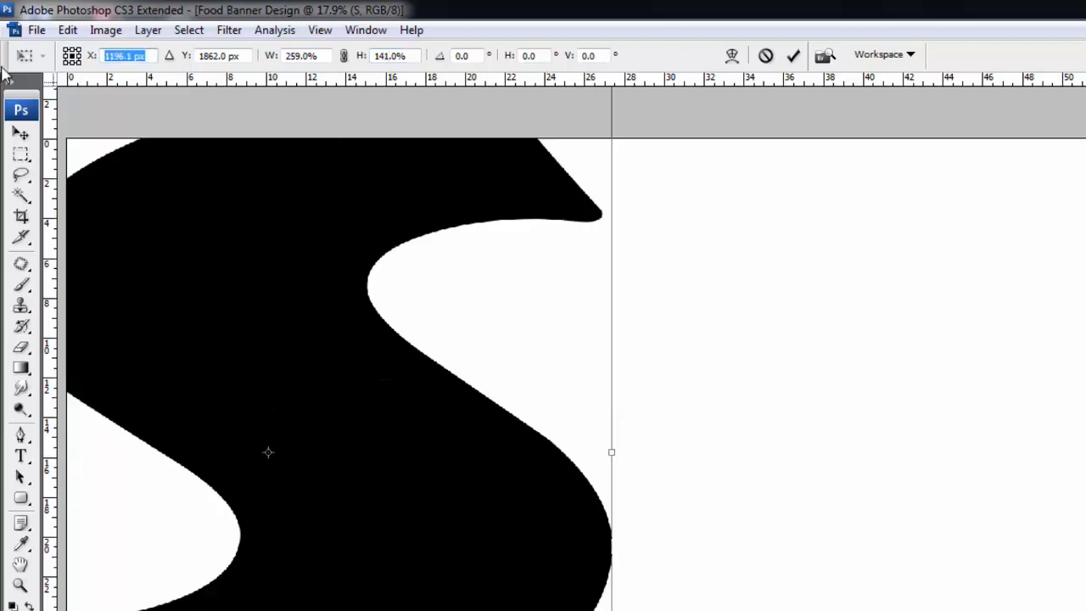
{"action": "type", "text": "1443.5"}
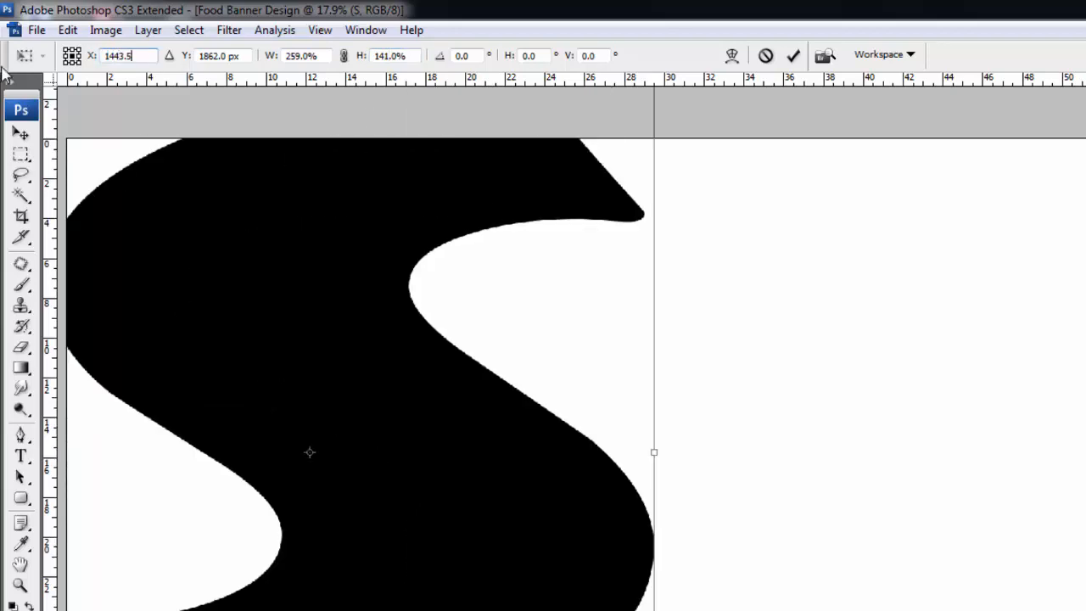
{"action": "key", "text": "Tab"}
{"action": "type", "text": "1977"}
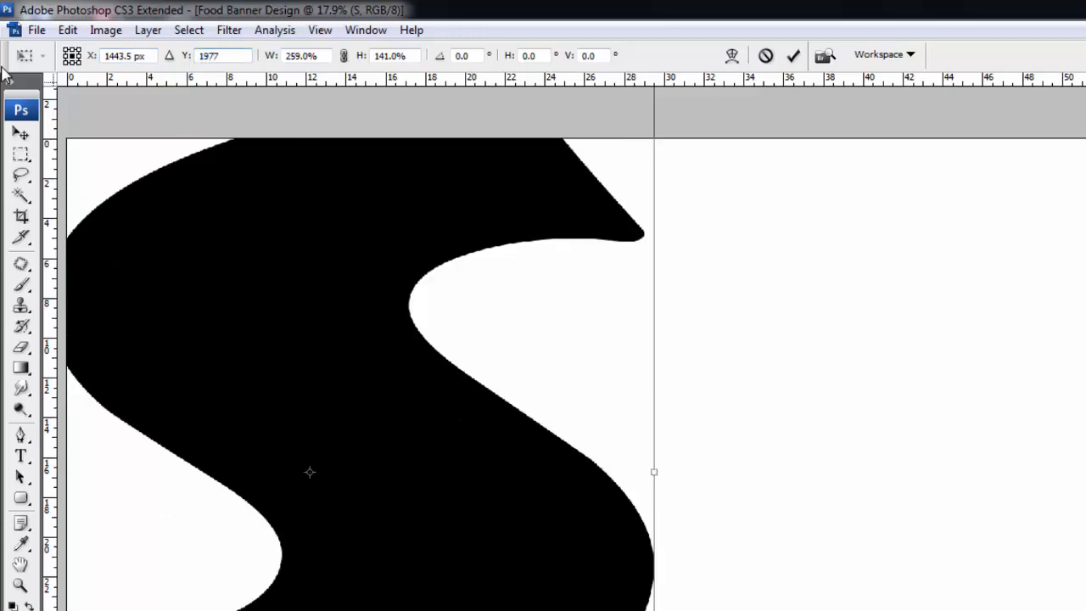
{"action": "key", "text": "Return"}
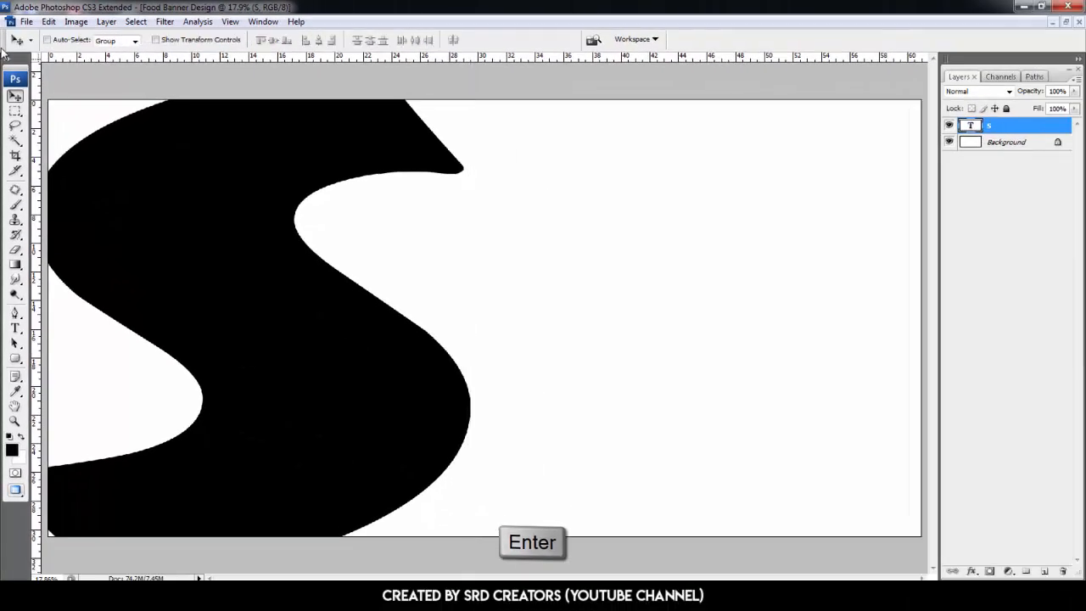
- Add a new layer and set the Elliptical Marquee tool's style to Fixed Size, 5 in by 5 in
{"action": "left_click", "coordinate": [1044, 571]}
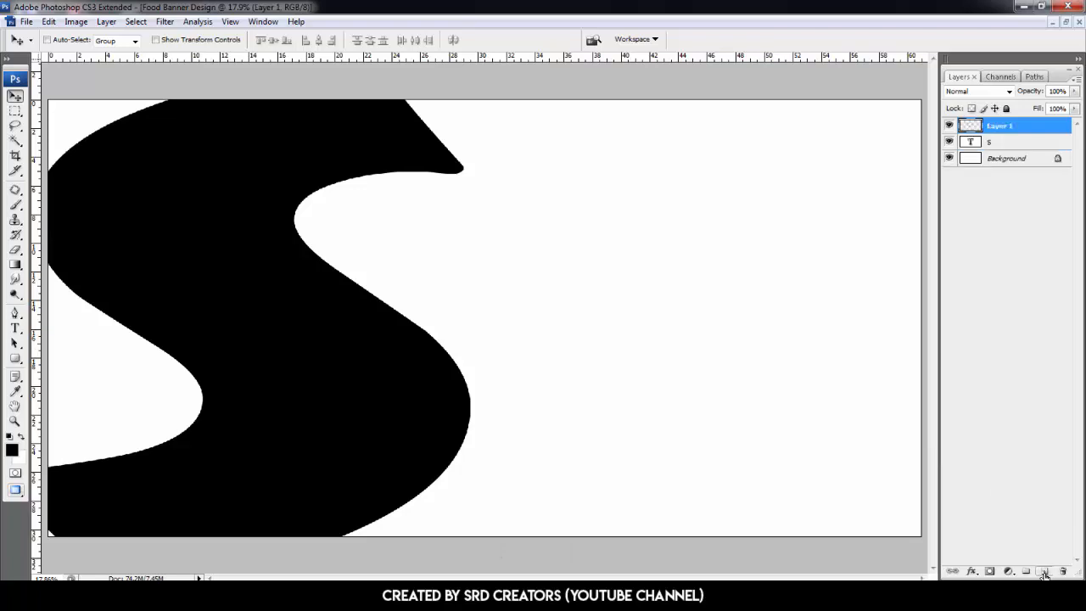
{"action": "left_click", "coordinate": [15, 111]}
{"action": "left_click", "coordinate": [148, 124]}
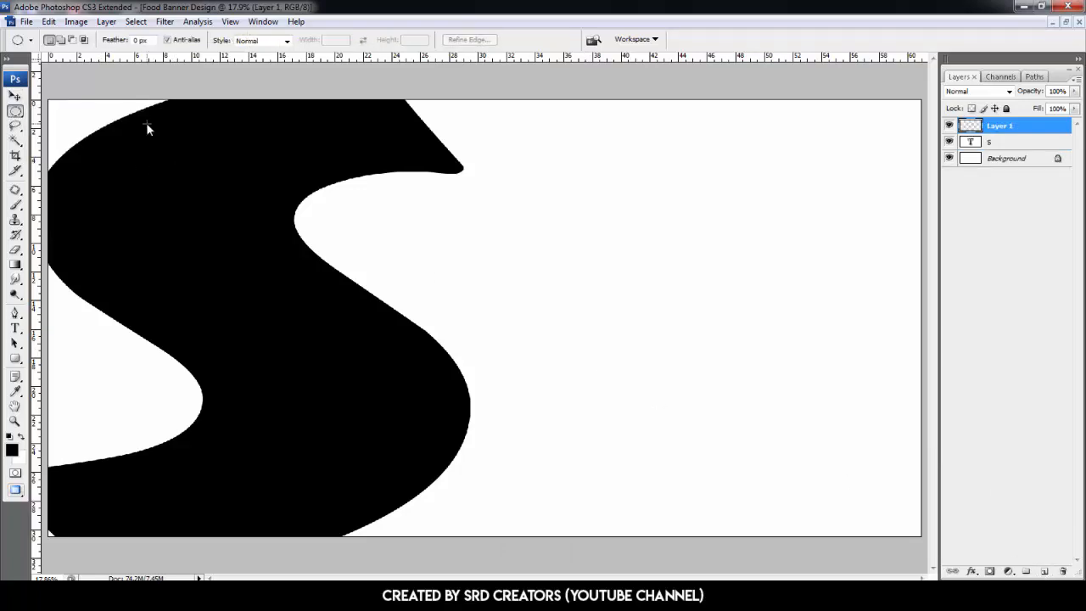
{"action": "left_click", "coordinate": [252, 41]}
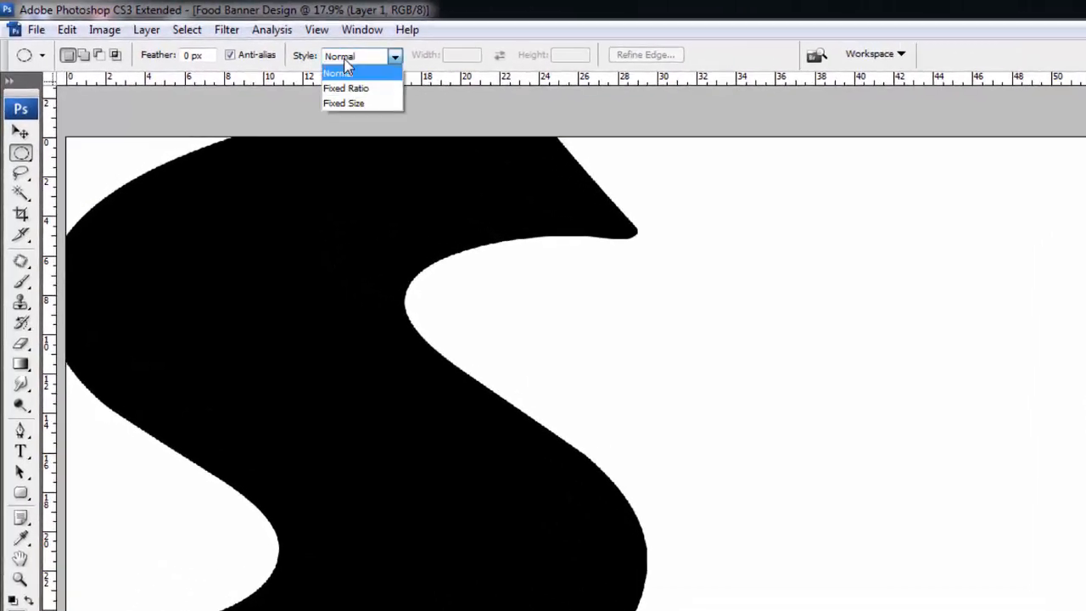
{"action": "left_click", "coordinate": [352, 103]}
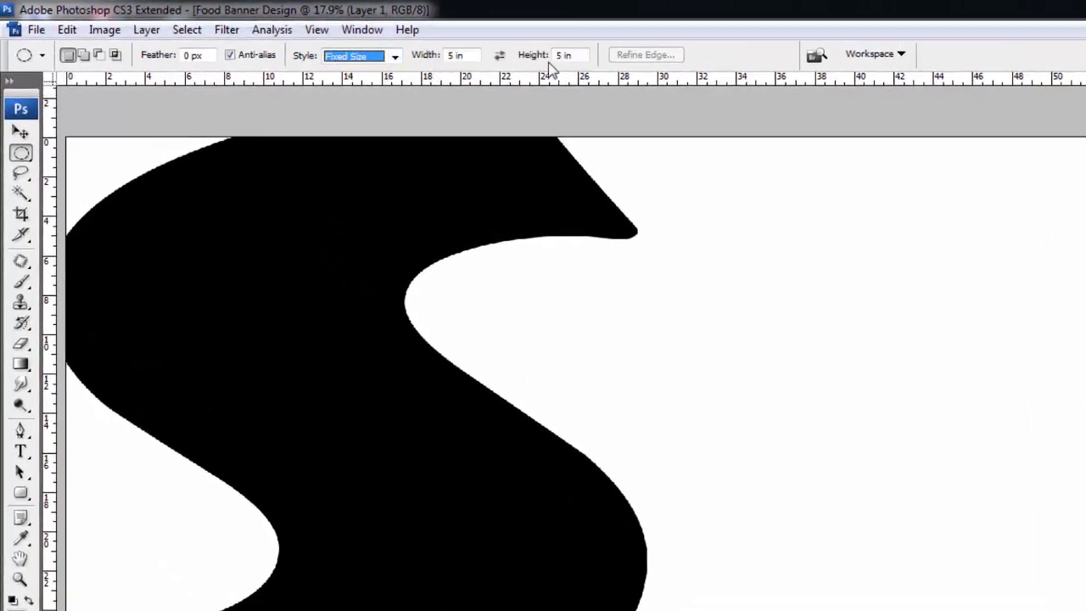
- Place a 5-inch circular selection right of the S, fill it with black, and deselect
{"action": "left_click", "coordinate": [794, 316]}
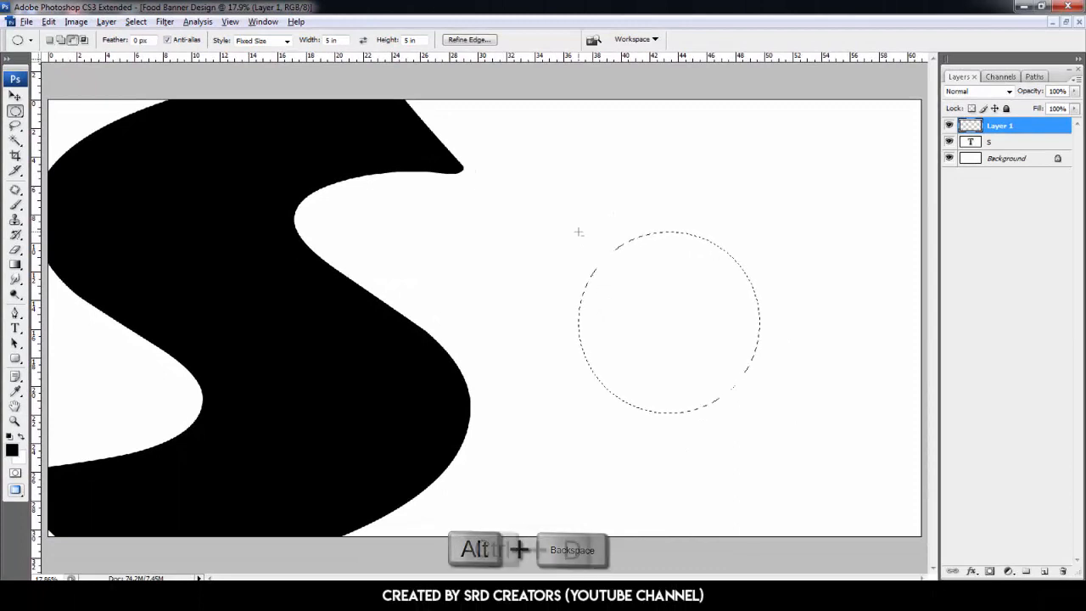
{"action": "key", "text": "alt+BackSpace"}
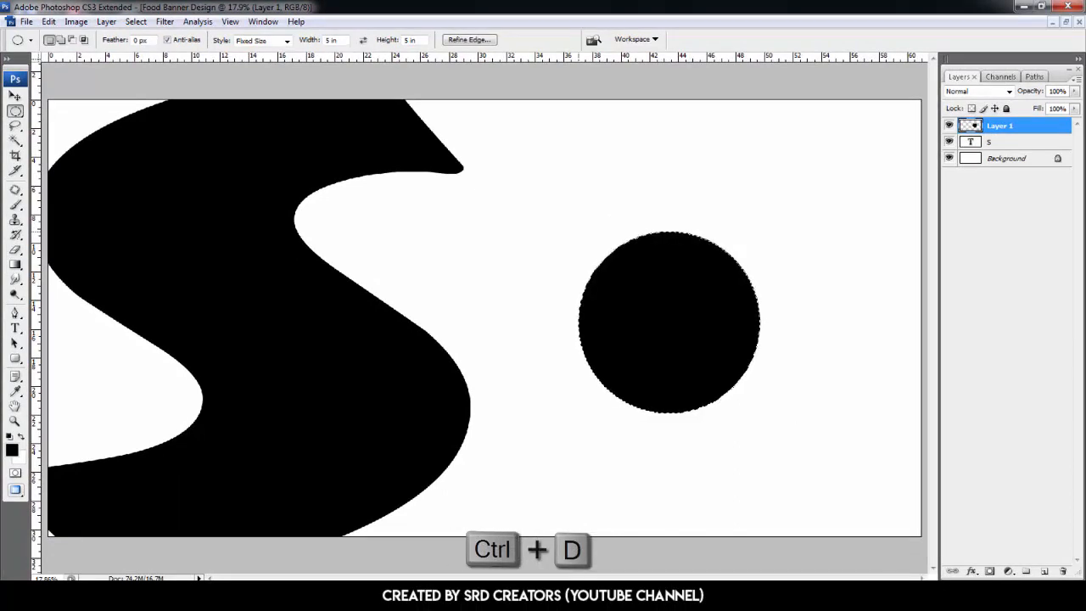
{"action": "key", "text": "ctrl+d"}
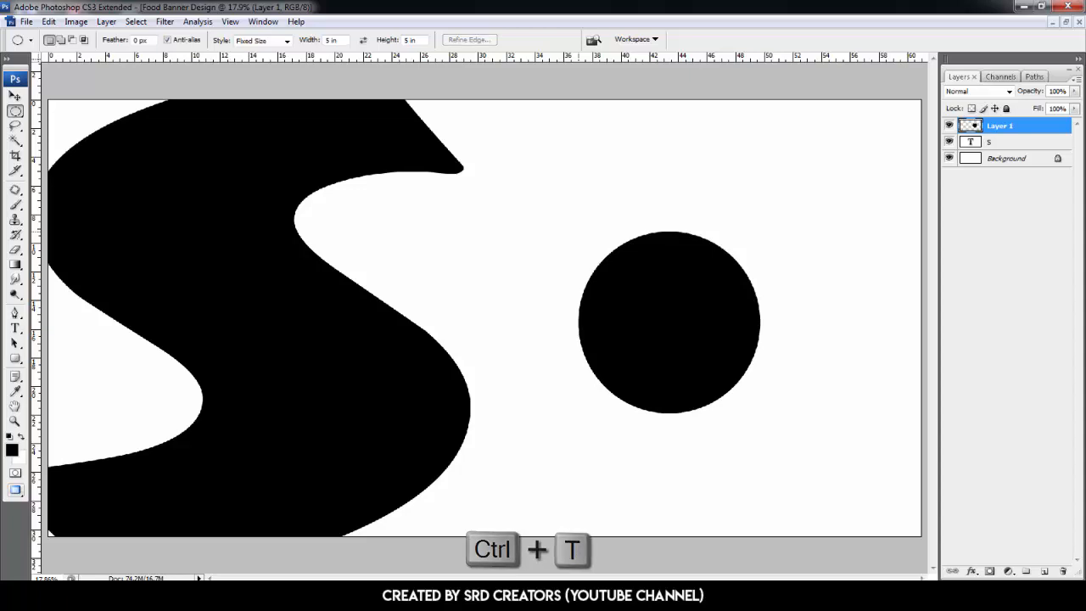
- Free transform the circle to 161% width and 79.8% height, rotated -12.4°
{"action": "key", "text": "ctrl+t"}
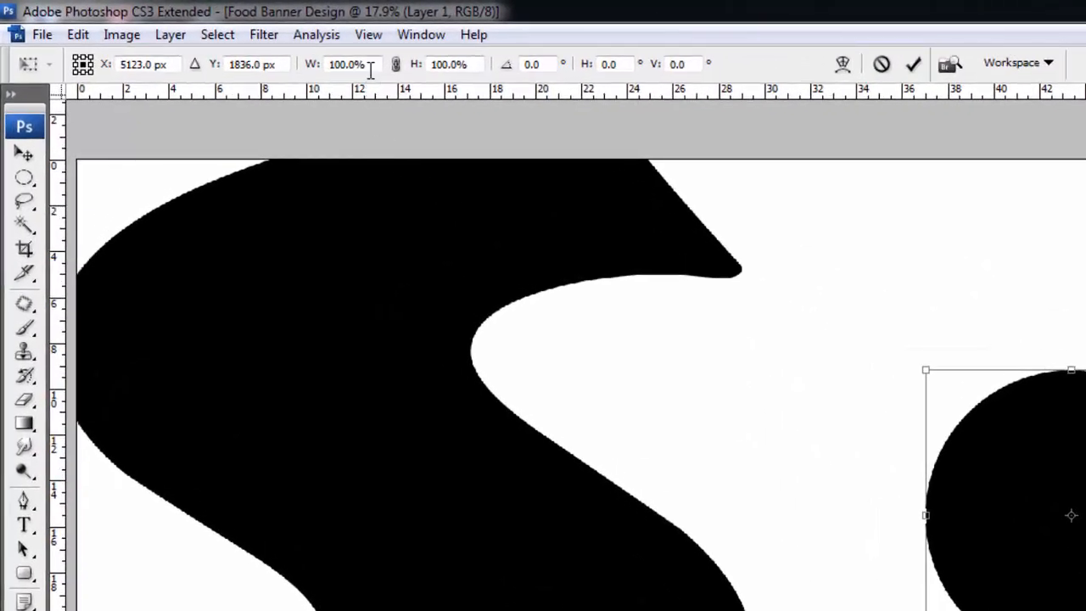
{"action": "left_click_drag", "start_coordinate": [316, 71], "coordinate": [390, 82]}
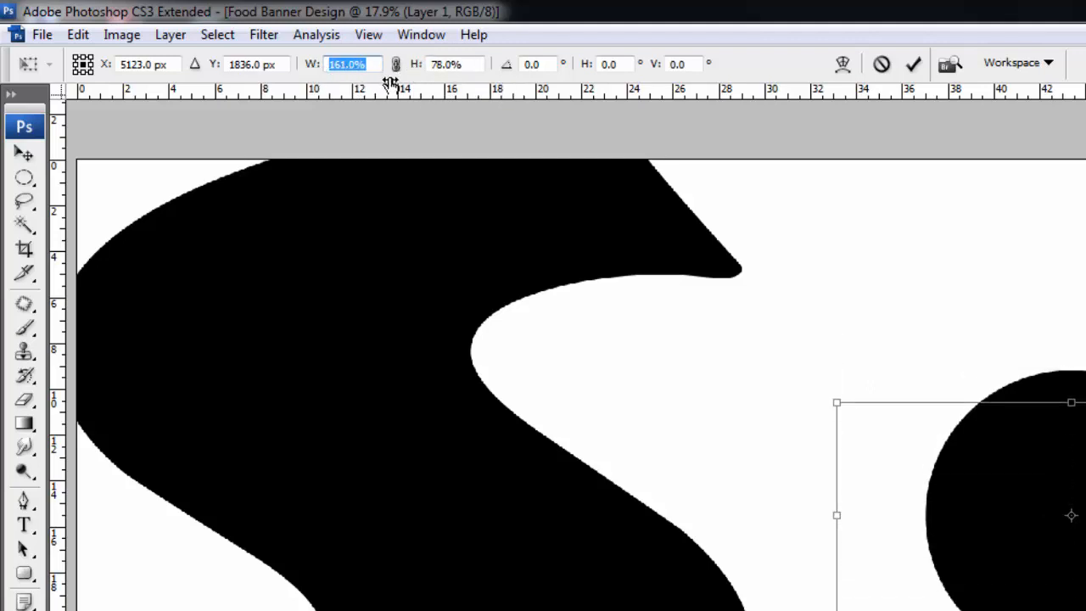
{"action": "left_click", "coordinate": [440, 67]}
{"action": "key", "text": "BackSpace"}
{"action": "type", "text": "9"}
{"action": "key", "text": "Right"}
{"action": "key", "text": "Right"}
{"action": "key", "text": "BackSpace"}
{"action": "type", "text": "8"}
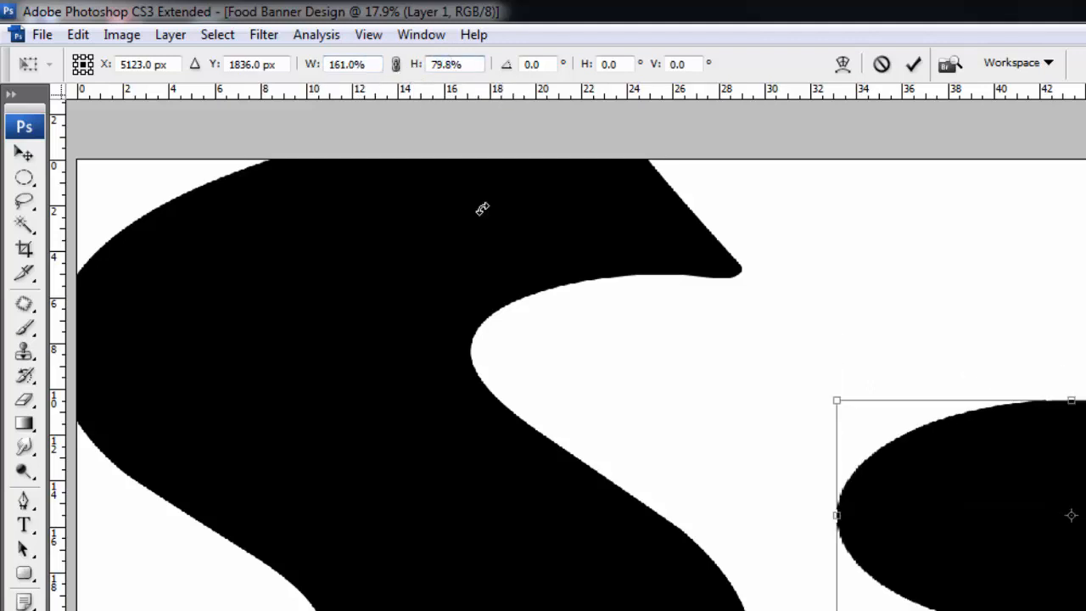
{"action": "type", "text": "-12.4"}
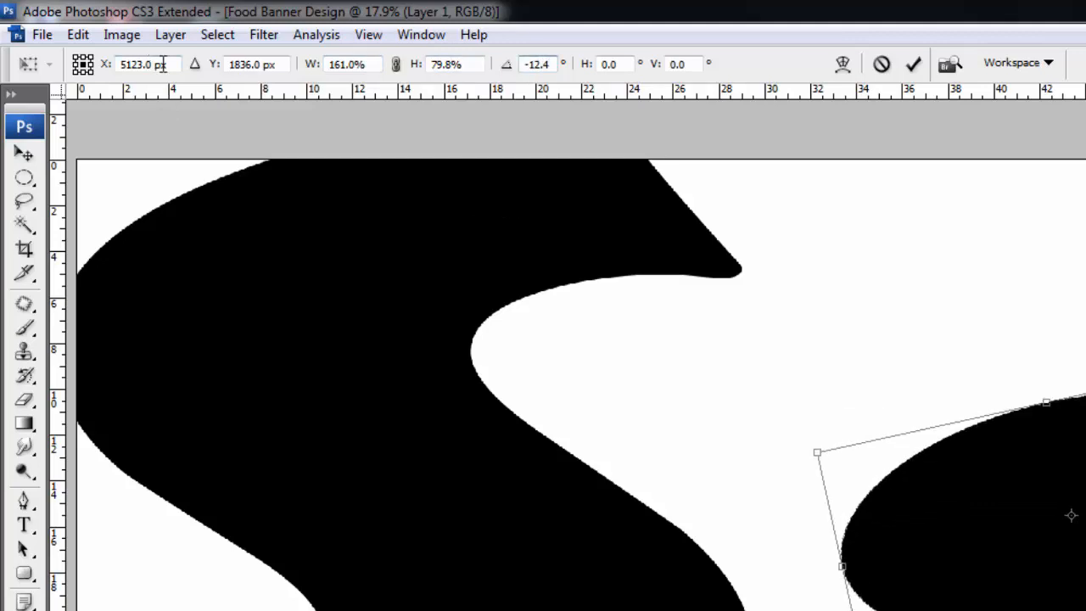
- Move the ellipse to X 2429.5 px and Y 53 px and commit the transform
{"action": "left_click_drag", "start_coordinate": [163, 64], "coordinate": [5, 63]}
{"action": "type", "text": "2428"}
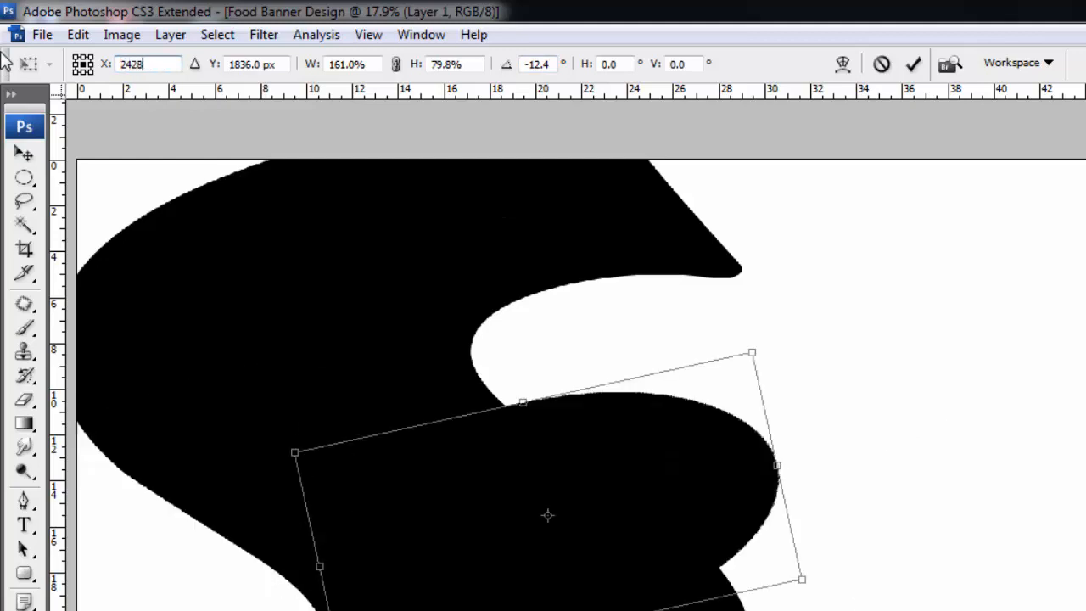
{"action": "key", "text": "BackSpace"}
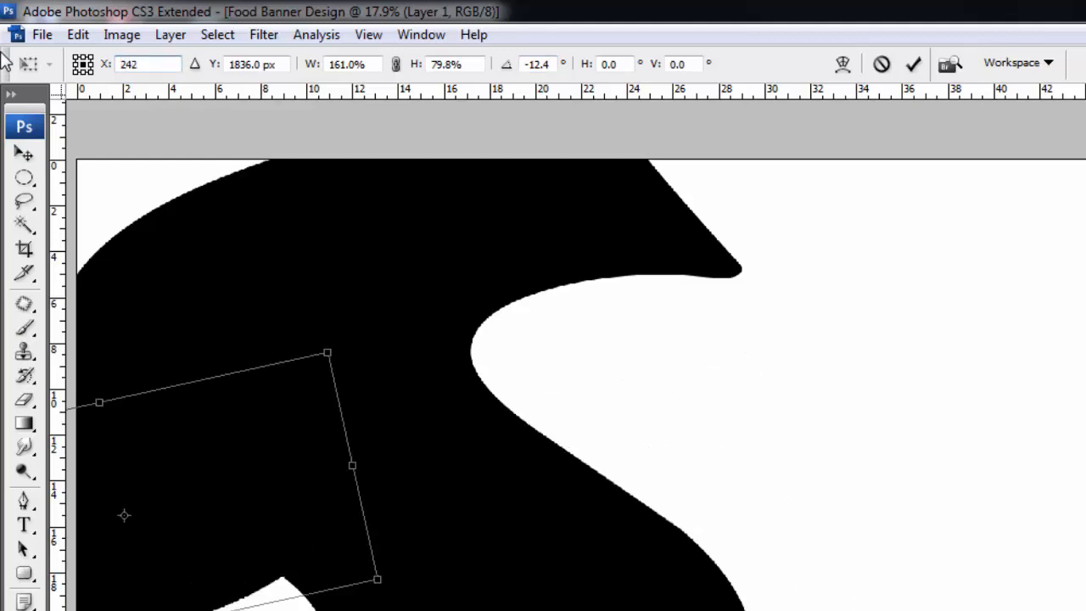
{"action": "type", "text": "9.5"}
{"action": "key", "text": "Tab"}
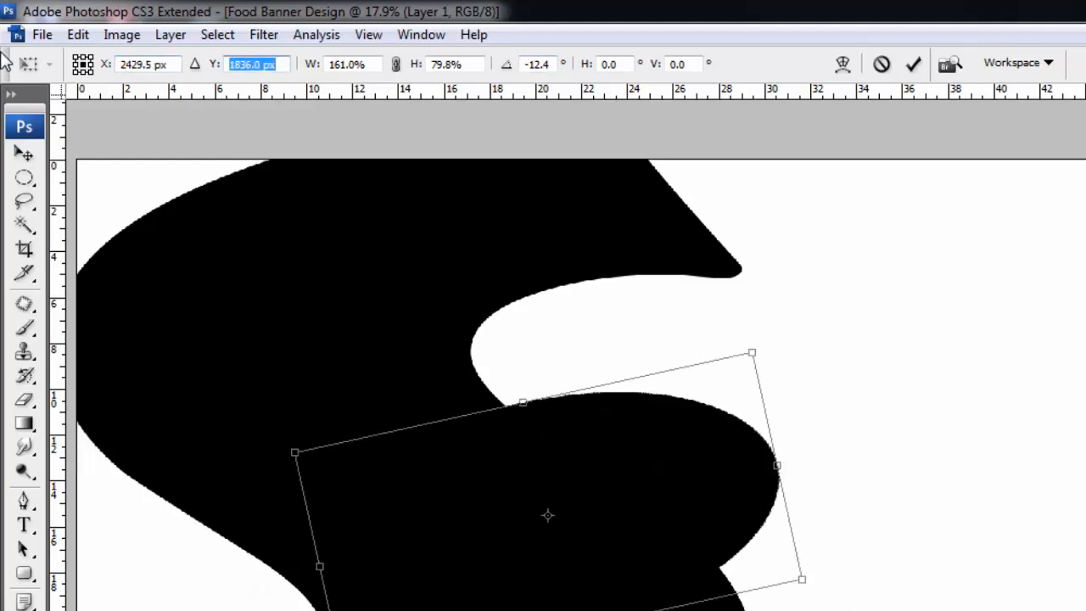
{"action": "type", "text": "53"}
{"action": "key", "text": "Return"}
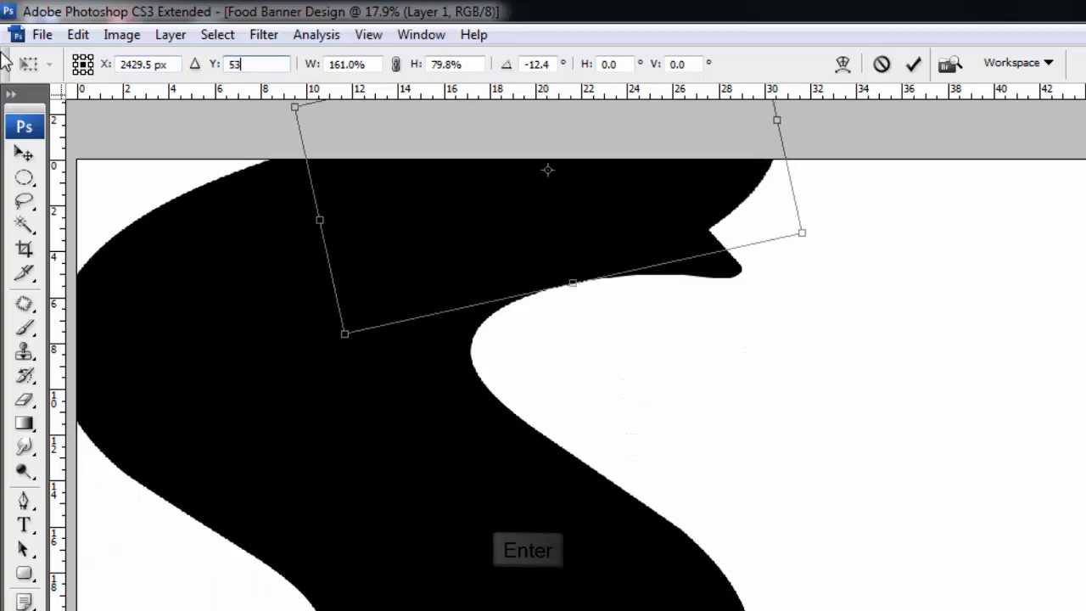
{"action": "key", "text": "Return"}
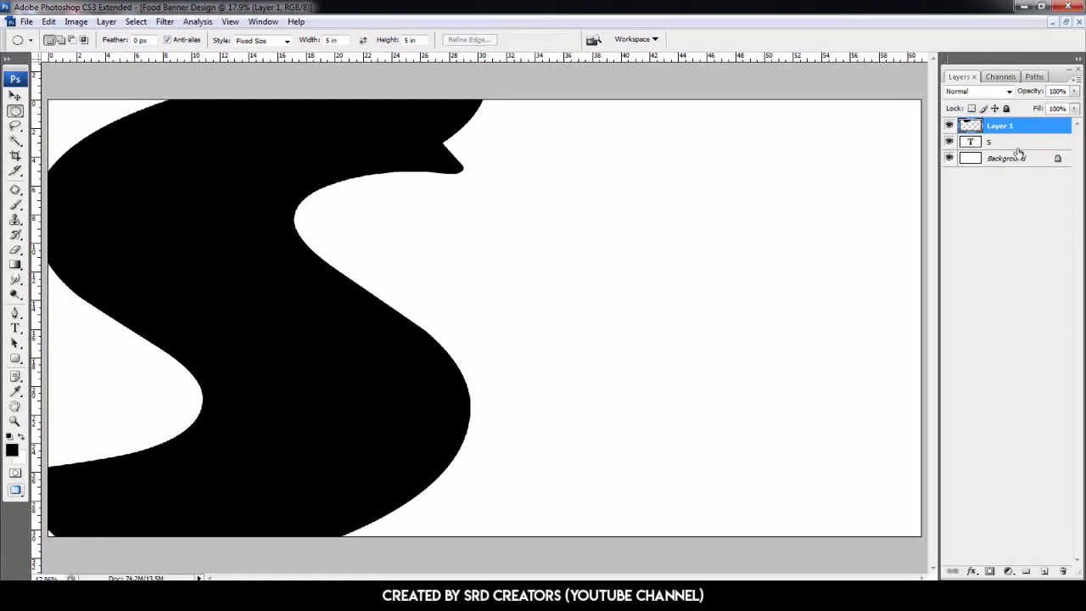
- Lower the S text layer's opacity to 25% and rasterize the type
{"action": "left_click", "coordinate": [1024, 142]}
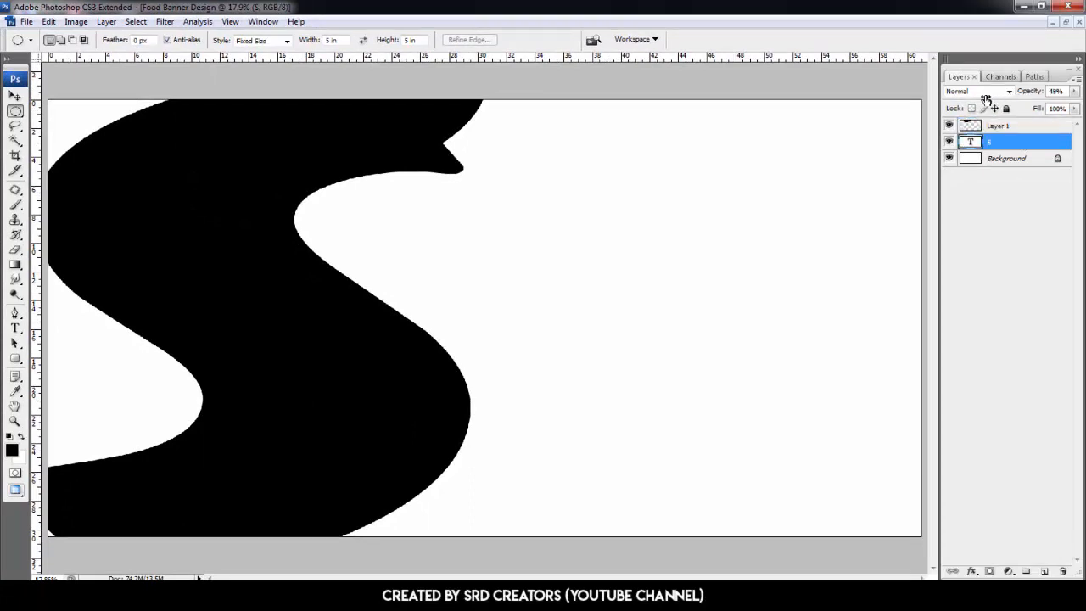
{"action": "mouse_move", "coordinate": [986, 99]}
{"action": "left_mouse_down"}
{"action": "mouse_move", "coordinate": [960, 101]}
{"action": "mouse_move", "coordinate": [976, 102]}
{"action": "left_mouse_up"}
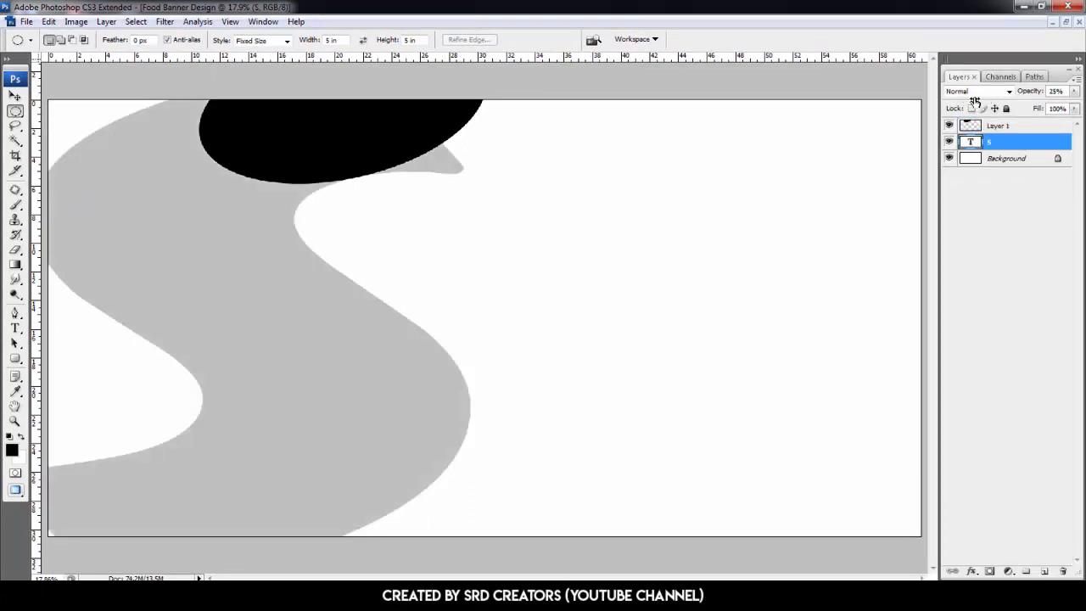
{"action": "left_click", "coordinate": [14, 251]}
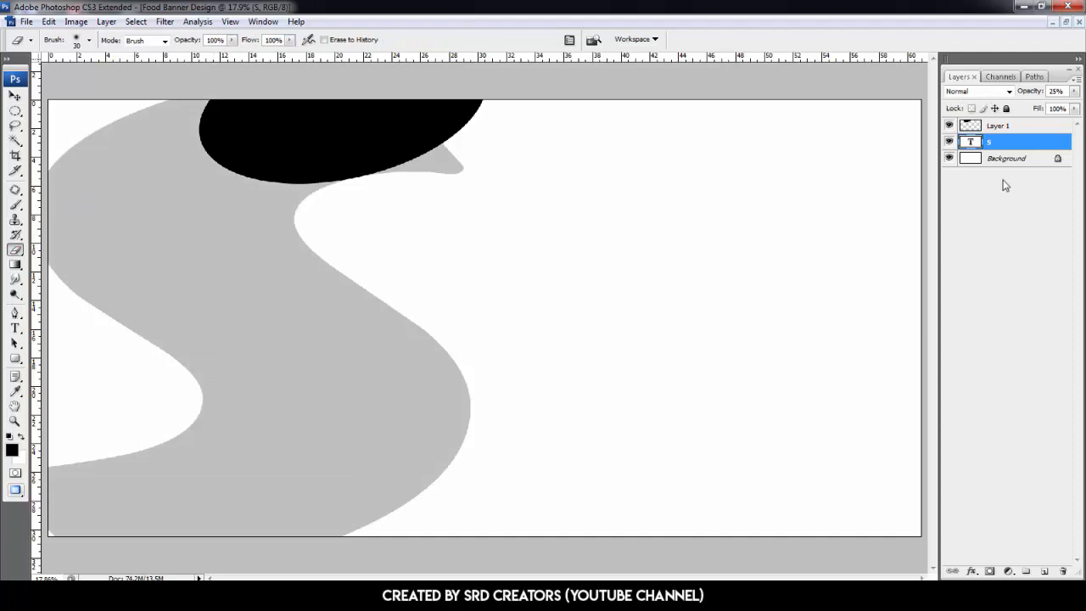
{"action": "right_click", "coordinate": [1015, 145]}
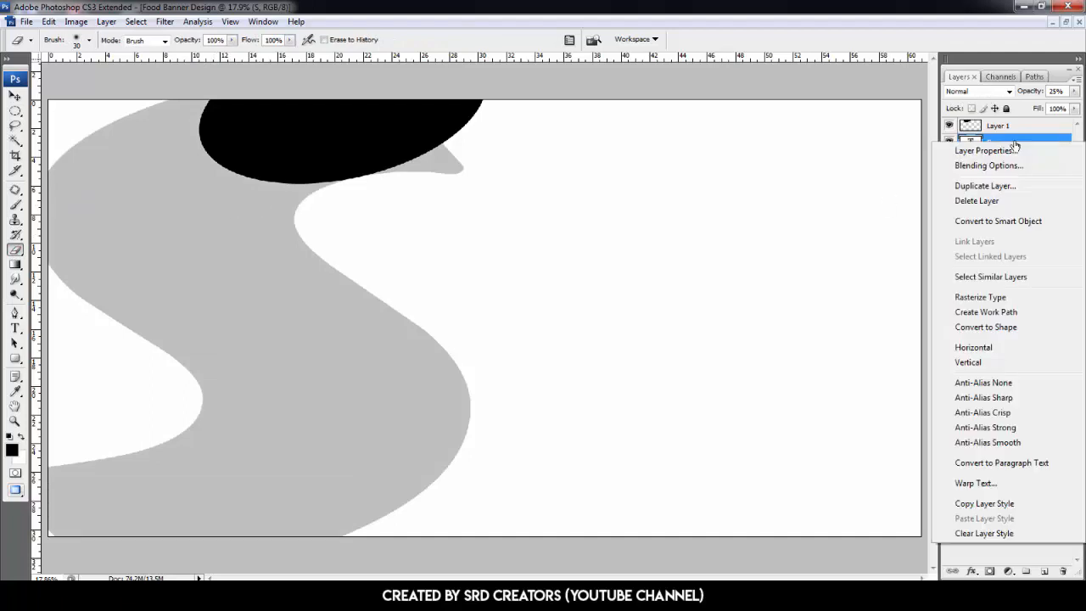
{"action": "left_click", "coordinate": [980, 296]}
- Erase the pointed spur at the top of the S with an enlarged Eraser brush, then restore the layer's opacity to 100%
{"action": "key", "text": "ctrl+plus"}
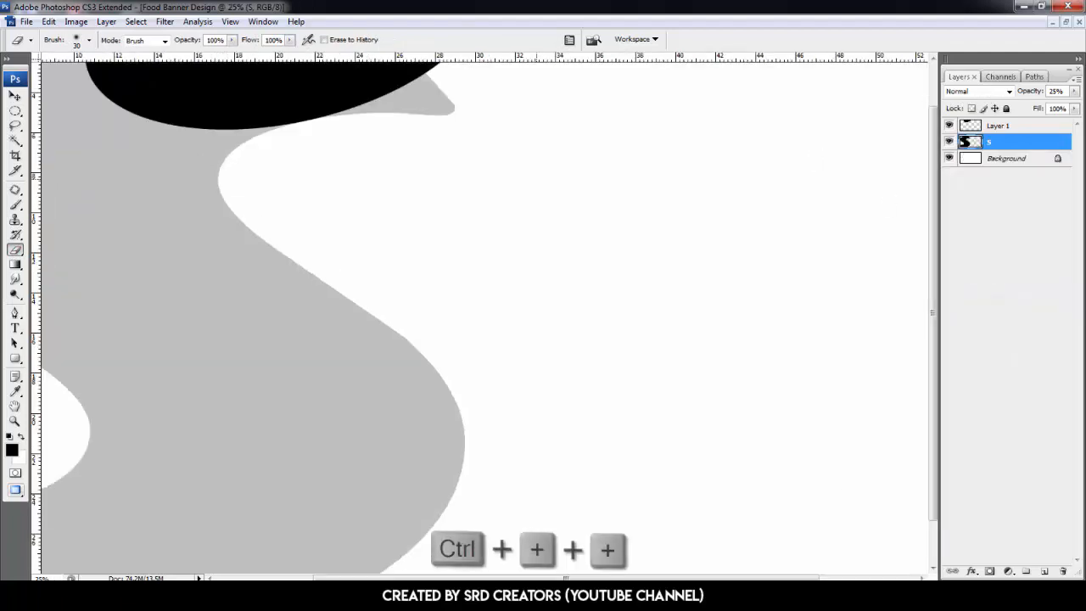
{"action": "key", "text": "ctrl+plus"}
{"action": "key", "text": "ctrl+plus"}
{"action": "left_click_drag", "start_coordinate": [536, 180], "coordinate": [652, 449]}
{"action": "left_click_drag", "start_coordinate": [290, 275], "coordinate": [320, 360]}
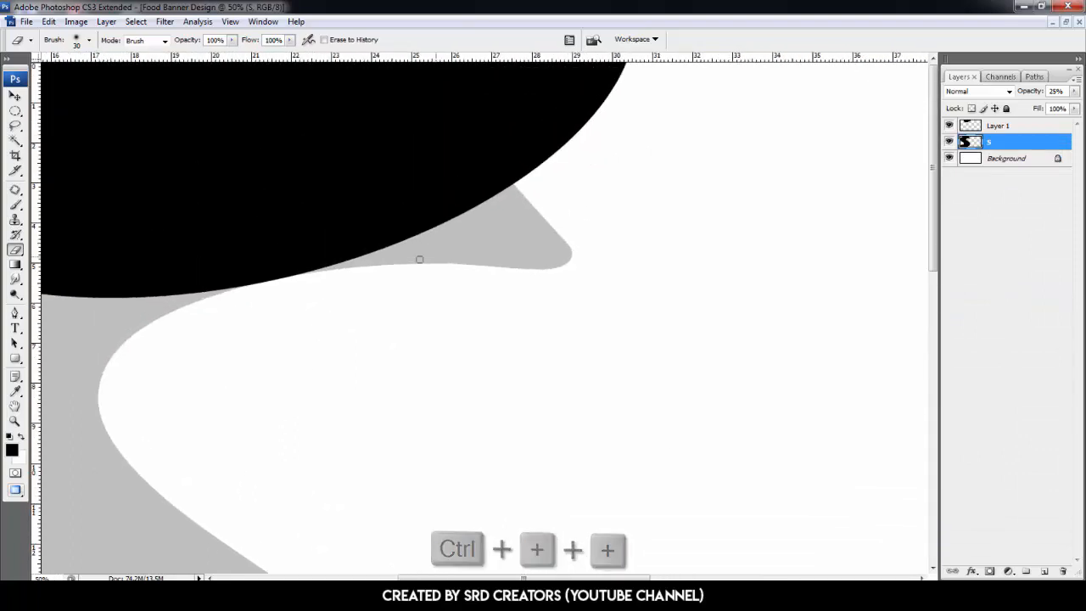
{"action": "key", "text": "bracketright"}
{"action": "key", "text": "bracketright"}
{"action": "key", "text": "bracketright"}
{"action": "key", "text": "bracketright"}
{"action": "key", "text": "bracketright"}
{"action": "key", "text": "bracketright"}
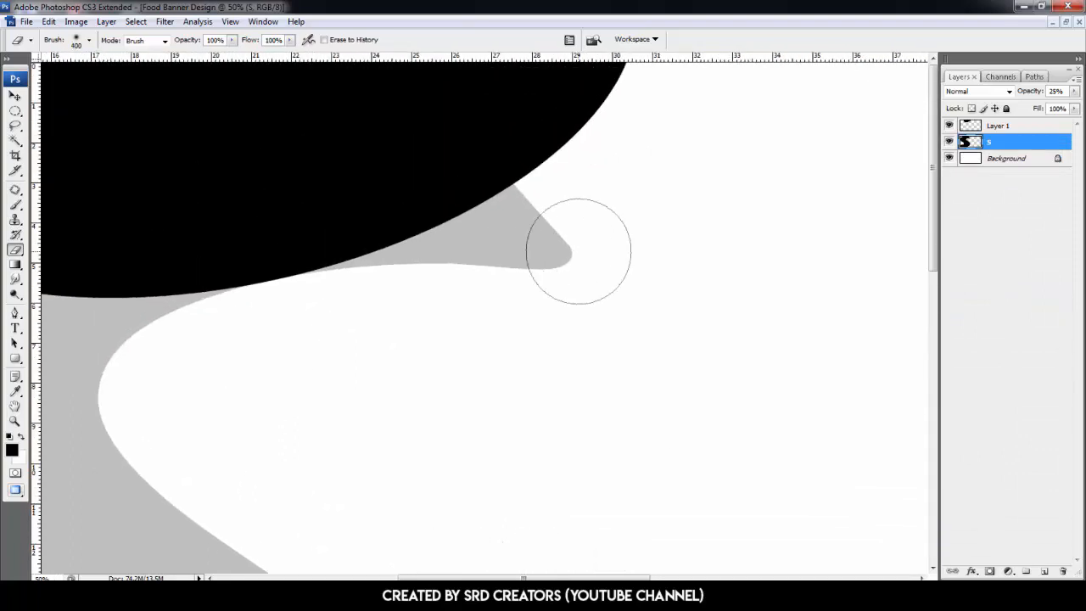
{"action": "mouse_move", "coordinate": [579, 249]}
{"action": "left_mouse_down"}
{"action": "mouse_move", "coordinate": [544, 263]}
{"action": "mouse_move", "coordinate": [495, 203]}
{"action": "mouse_move", "coordinate": [412, 264]}
{"action": "mouse_move", "coordinate": [381, 252]}
{"action": "mouse_move", "coordinate": [311, 272]}
{"action": "left_mouse_up"}
{"action": "key", "text": "bracketleft"}
{"action": "key", "text": "bracketleft"}
{"action": "key", "text": "bracketleft"}
{"action": "key", "text": "bracketleft"}
{"action": "key", "text": "bracketleft"}
{"action": "key", "text": "bracketleft"}
{"action": "key", "text": "ctrl+0"}
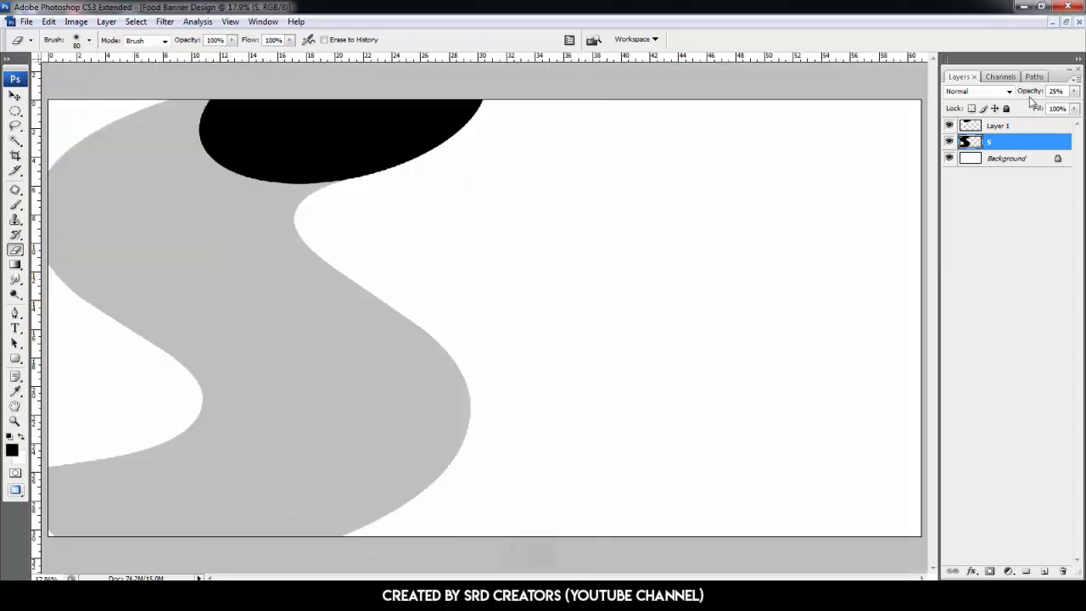
{"action": "left_click_drag", "start_coordinate": [1030, 91], "coordinate": [1074, 92]}
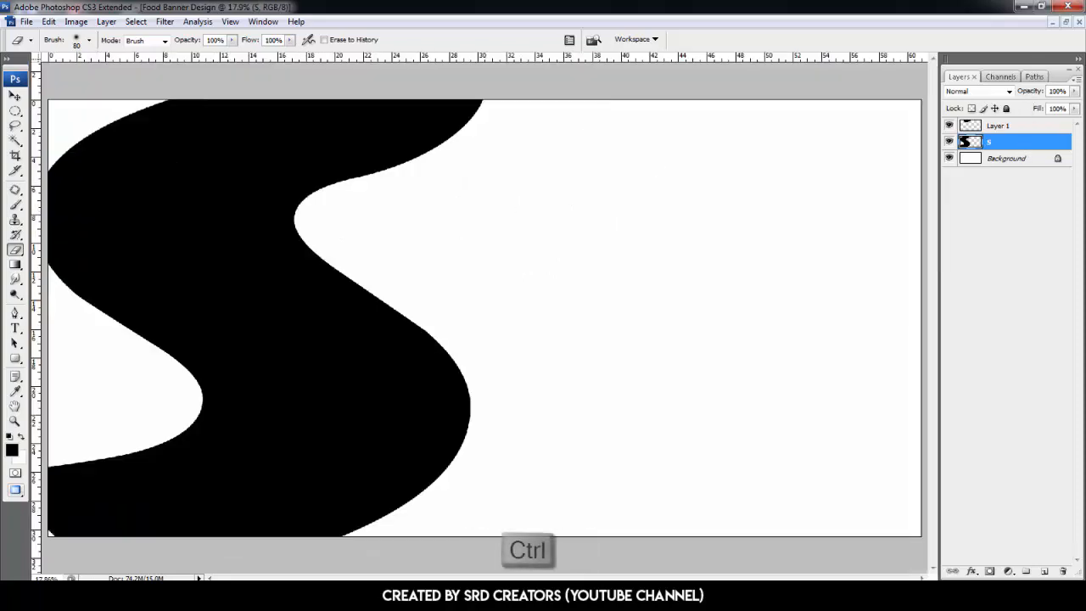
- Merge the ellipse layer with the S layer and rename the merged layer Shape
{"action": "left_click", "coordinate": [1033, 126], "text": "ctrl"}
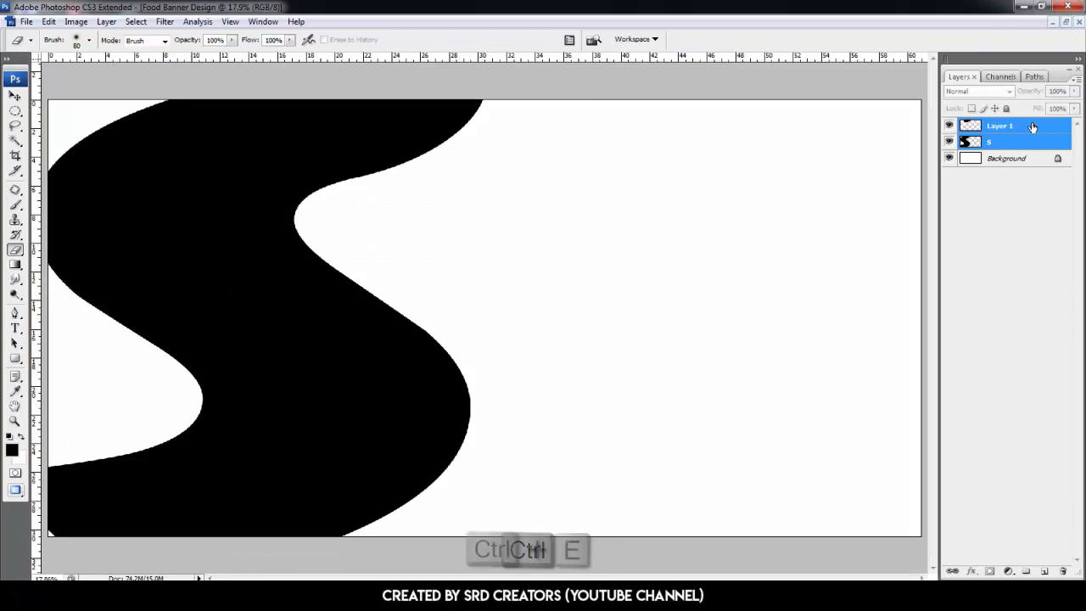
{"action": "key", "text": "ctrl+e"}
{"action": "double_click", "coordinate": [1001, 125]}
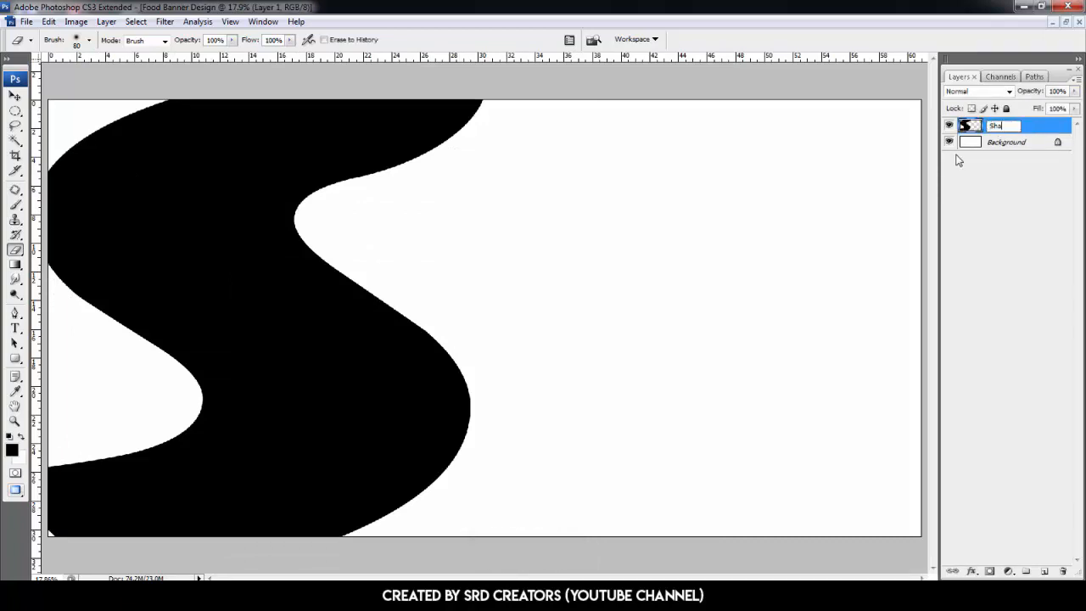
{"action": "type", "text": "Shape"}
{"action": "key", "text": "Return"}
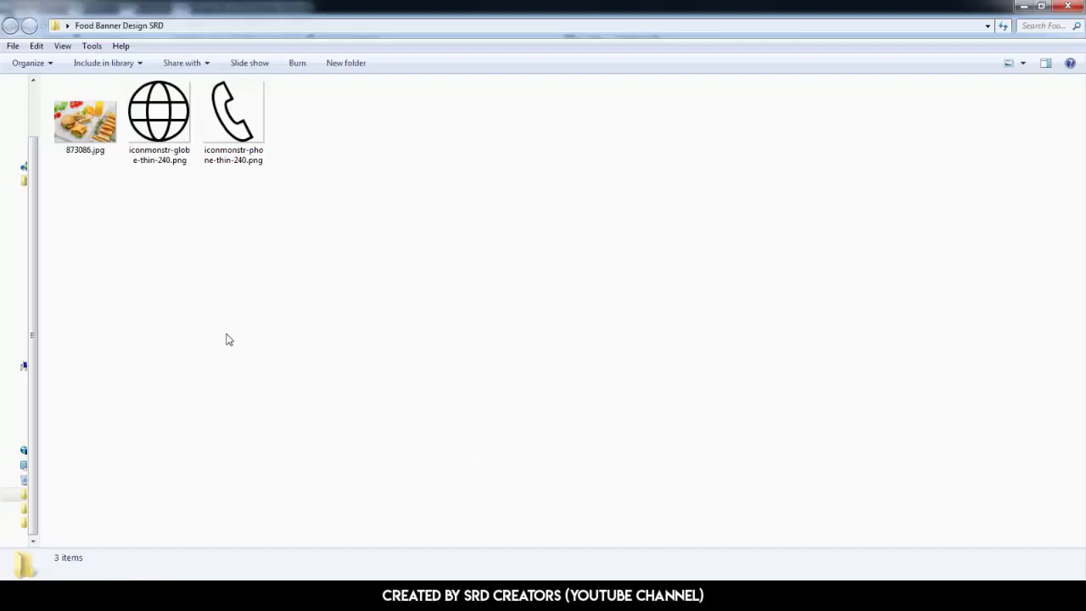
- Open the photo 873086.jpg from the Food Banner Design SRD folder and bring it into the banner document
{"action": "left_click_drag", "start_coordinate": [82, 118], "coordinate": [170, 477]}
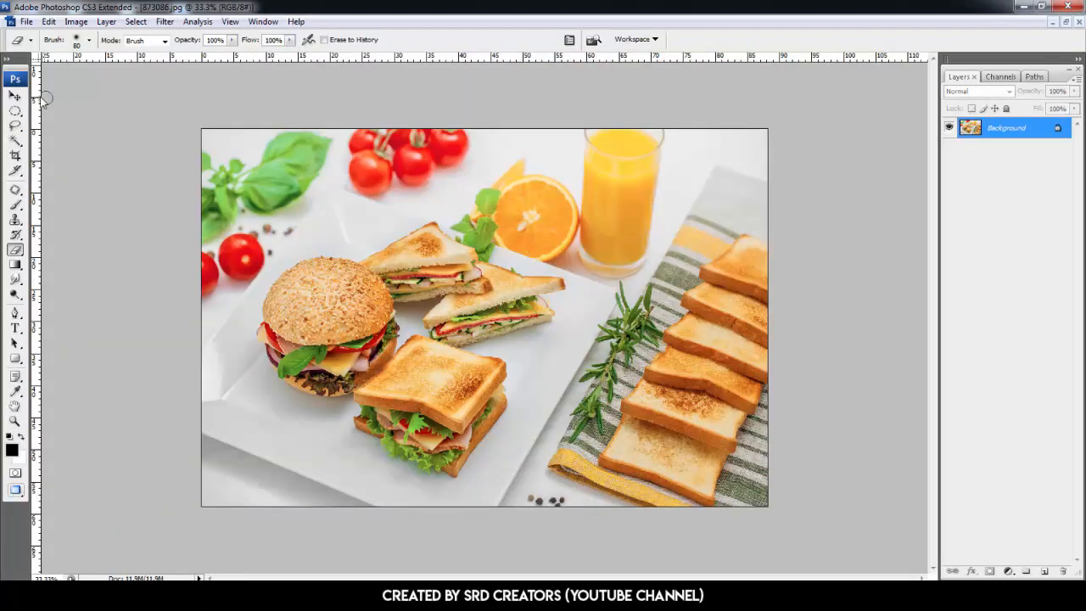
{"action": "key", "text": "v"}
{"action": "left_click", "coordinate": [1066, 22]}
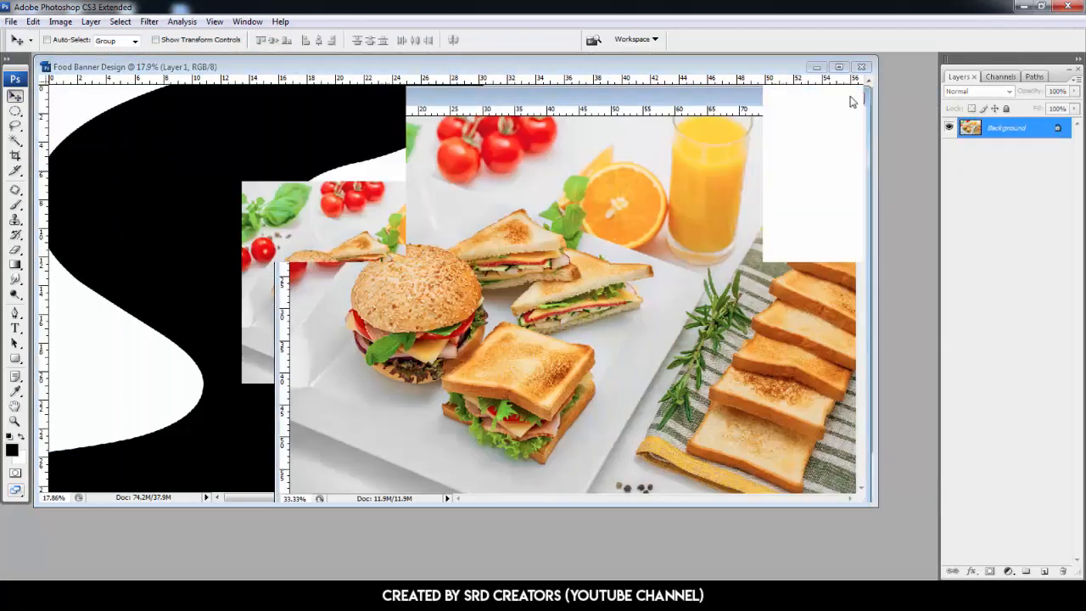
- Free transform the photo to 332.4% proportionally, position it at X 3057 px and Y 1543 px, and commit
{"action": "key", "text": "ctrl+t"}
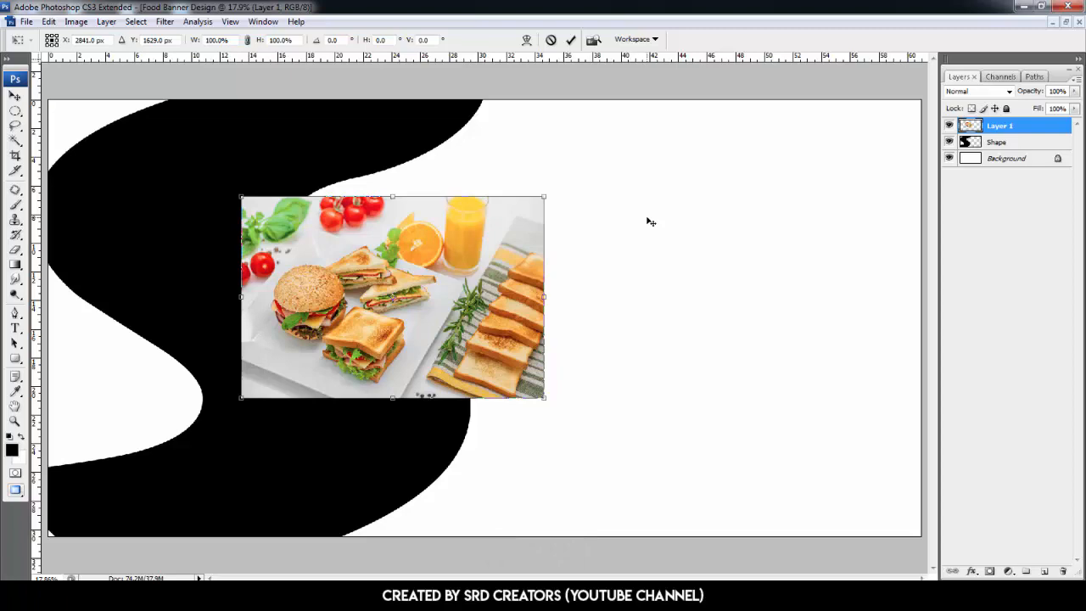
{"action": "left_click_drag", "start_coordinate": [195, 43], "coordinate": [338, 50]}
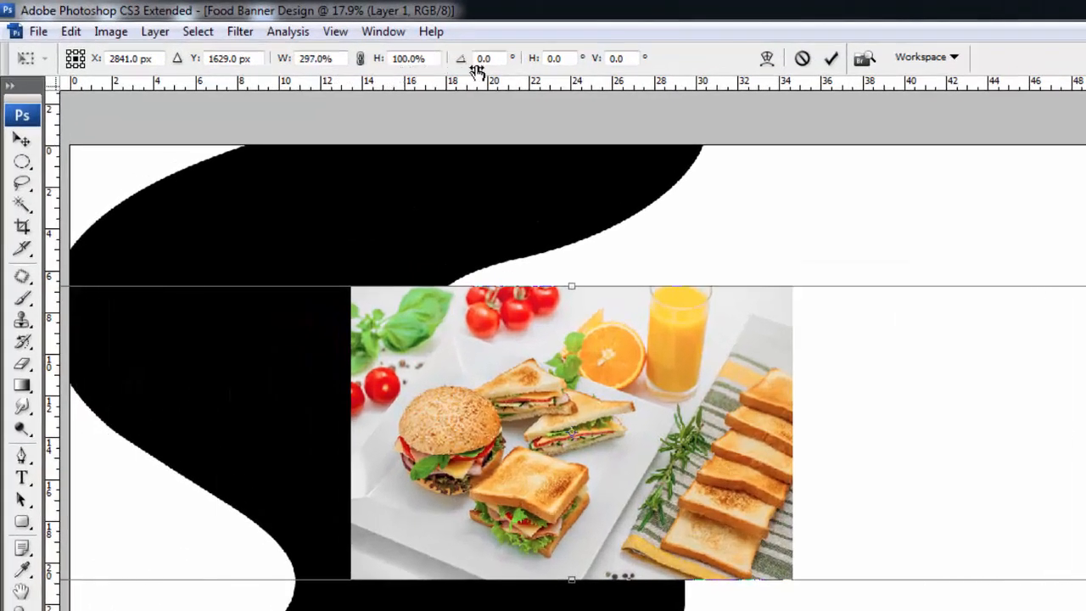
{"action": "left_click_drag", "start_coordinate": [492, 73], "coordinate": [512, 72]}
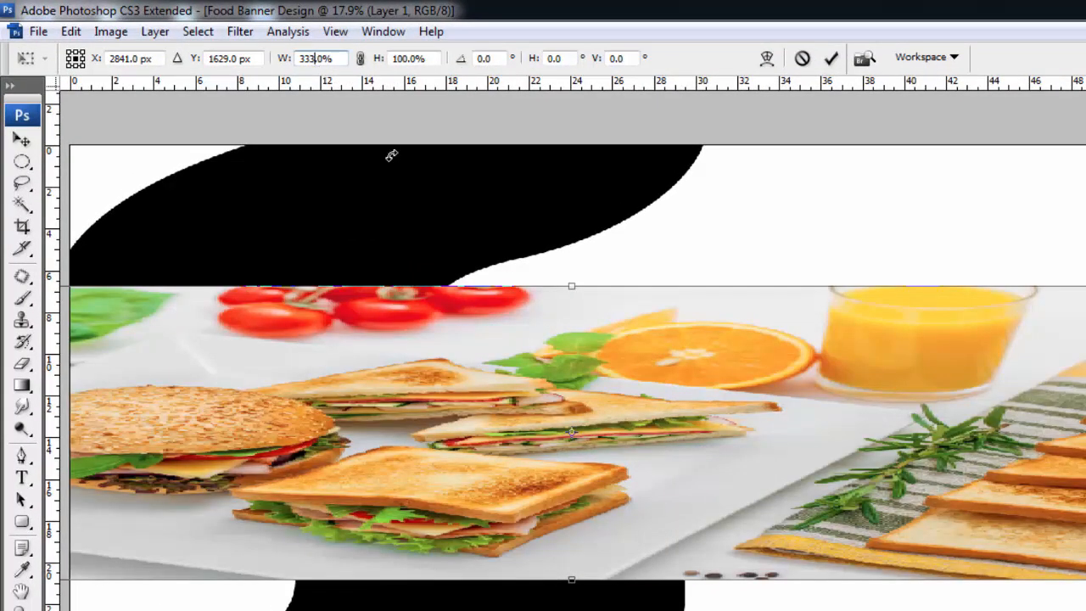
{"action": "left_click", "coordinate": [359, 58]}
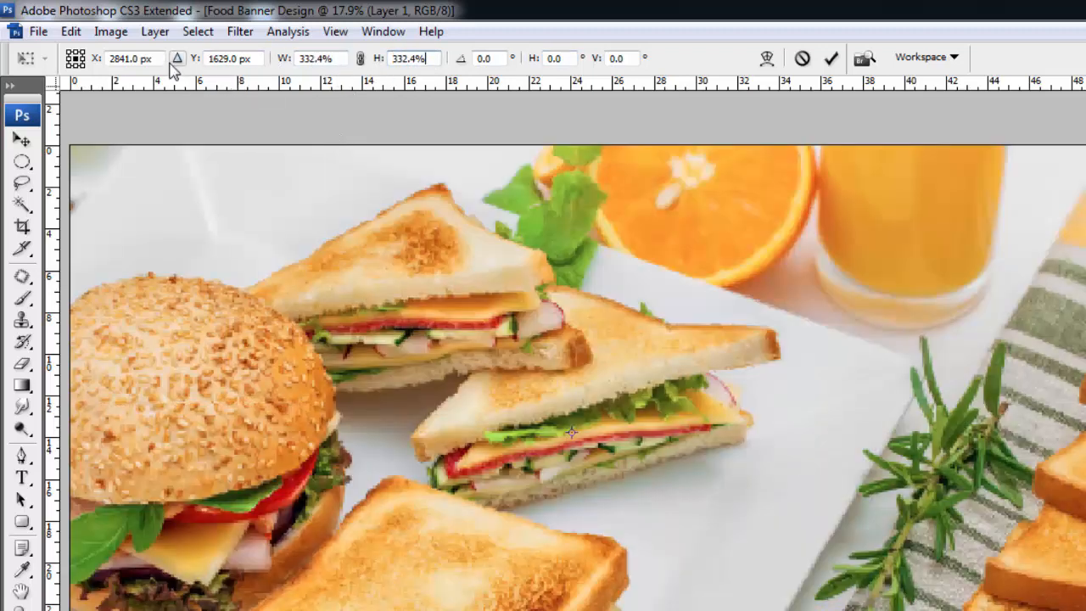
{"action": "left_click", "coordinate": [131, 58]}
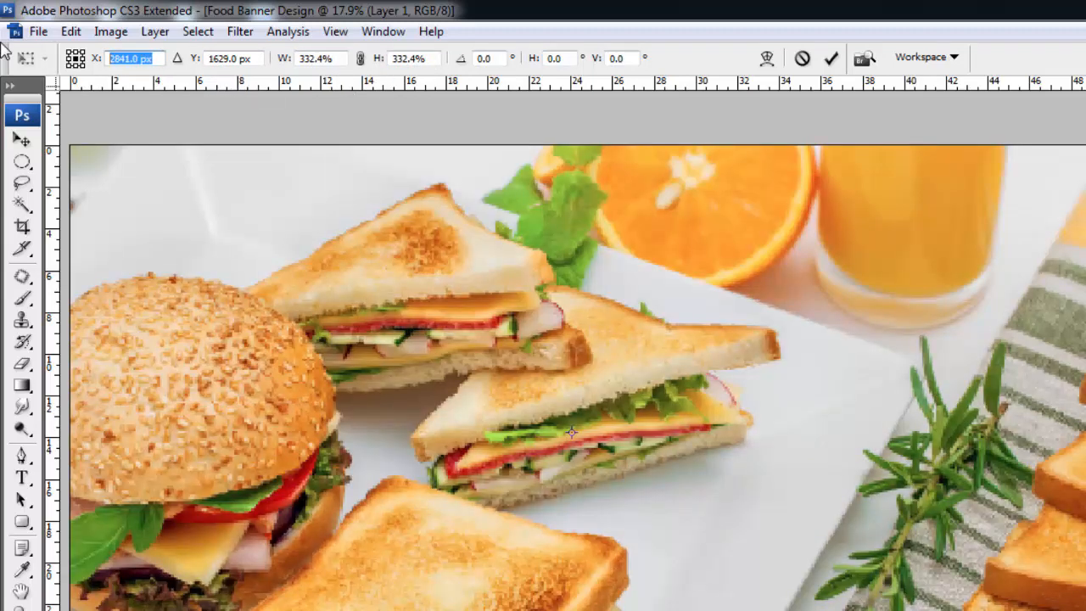
{"action": "type", "text": "3057"}
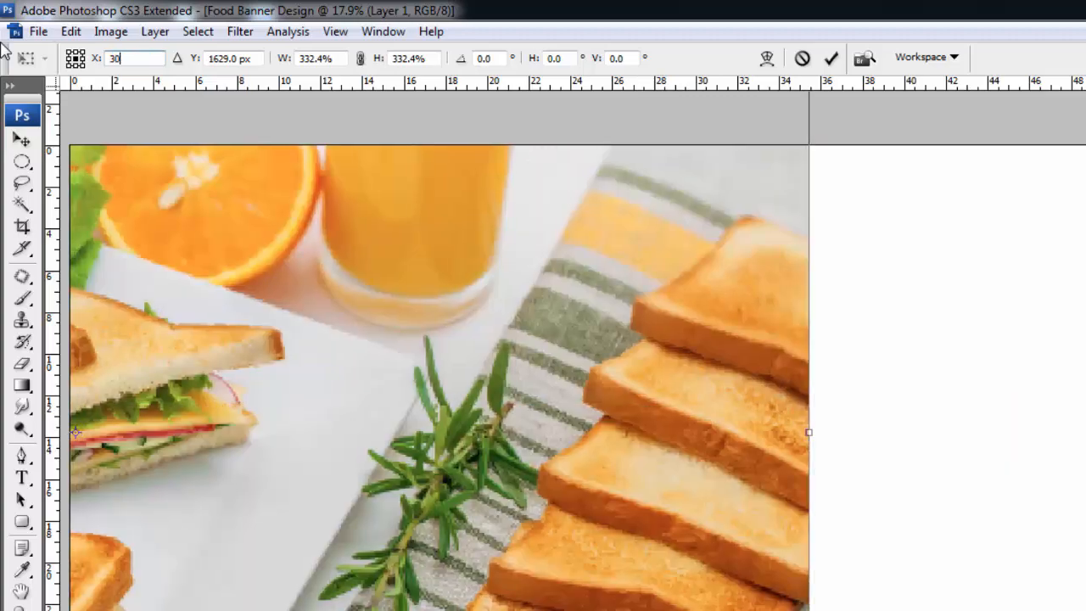
{"action": "key", "text": "Tab"}
{"action": "type", "text": "1543"}
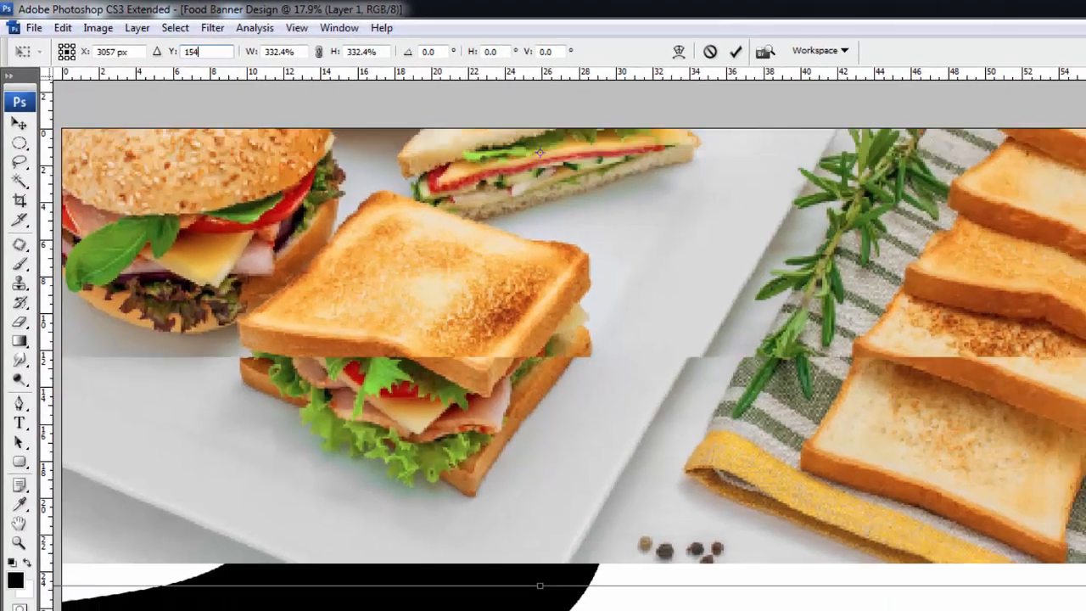
{"action": "key", "text": "Return"}
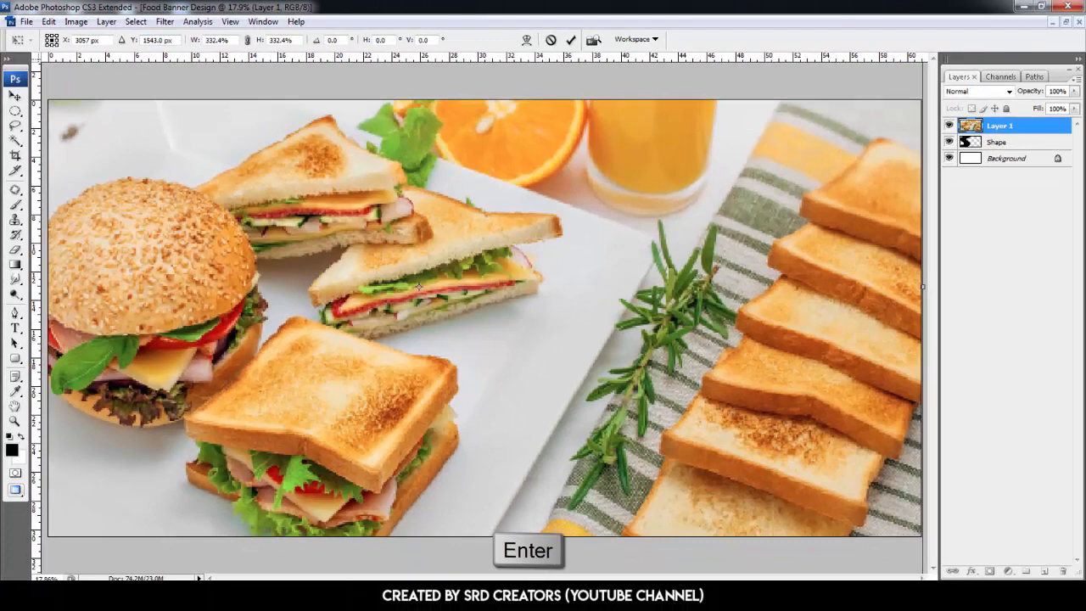
- Clip the food photo layer to the Shape layer
{"action": "key", "text": "alt"}
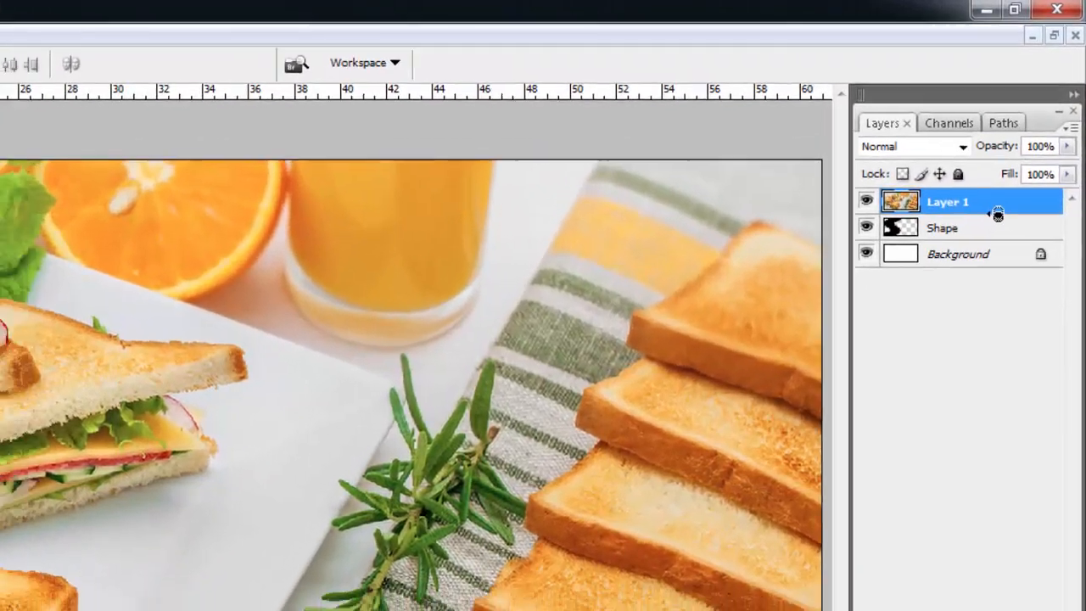
{"action": "left_click", "coordinate": [994, 223], "text": "alt"}
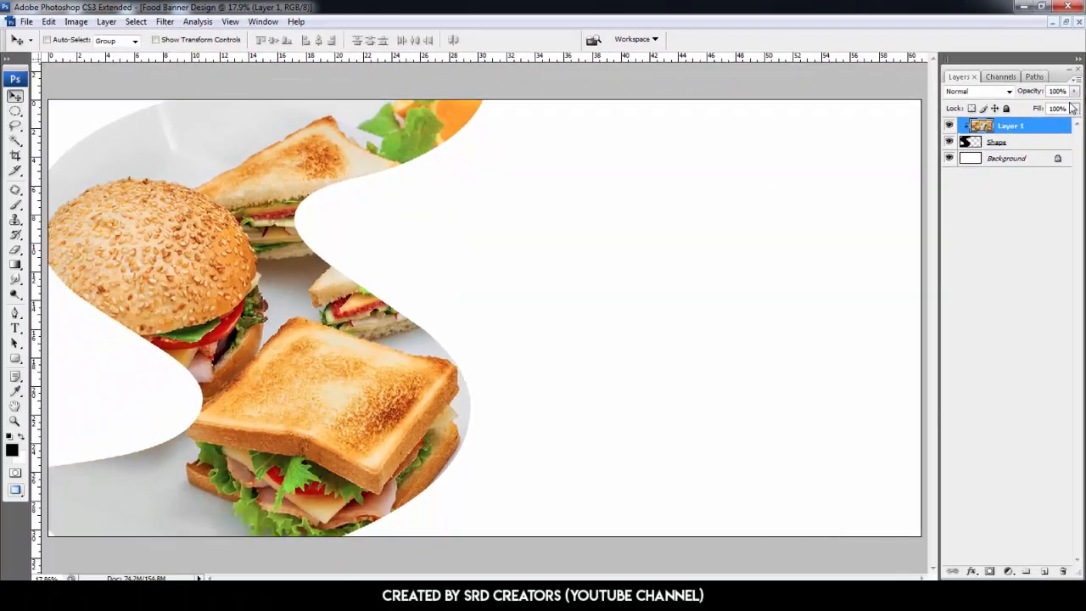
- Add a Gradient Fill layer and move it below the Shape layer
{"action": "left_click", "coordinate": [1007, 573]}
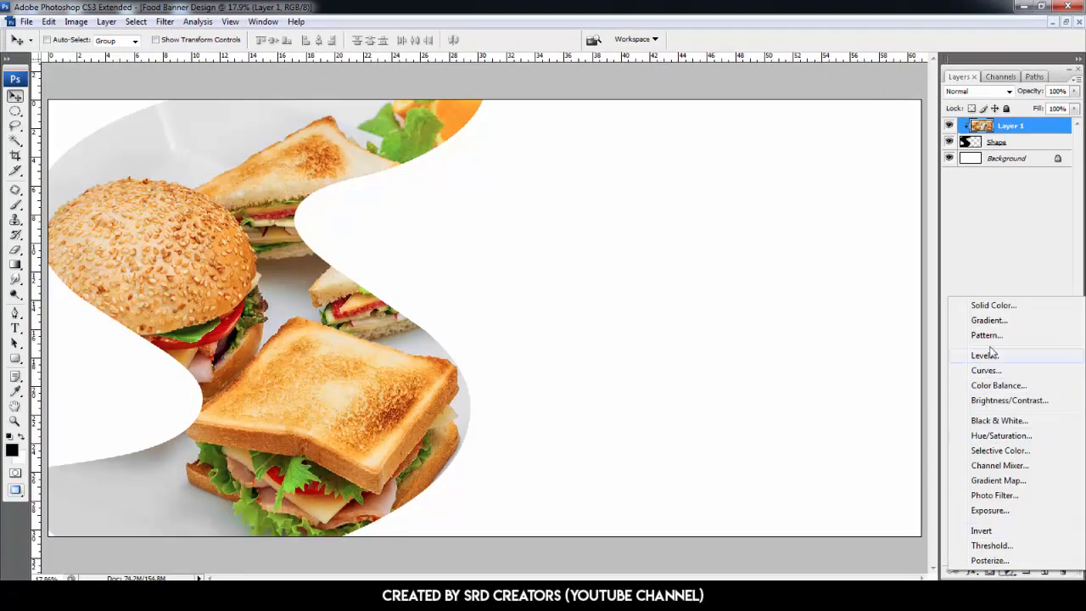
{"action": "left_click", "coordinate": [989, 321]}
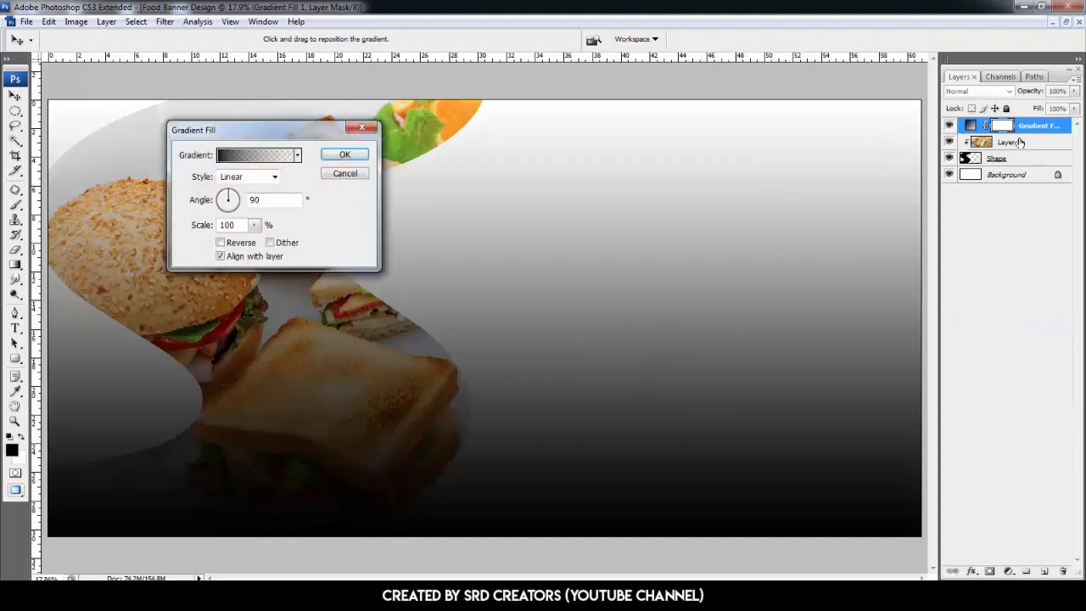
{"action": "left_click", "coordinate": [344, 155]}
{"action": "left_click_drag", "start_coordinate": [1004, 127], "coordinate": [1025, 166]}
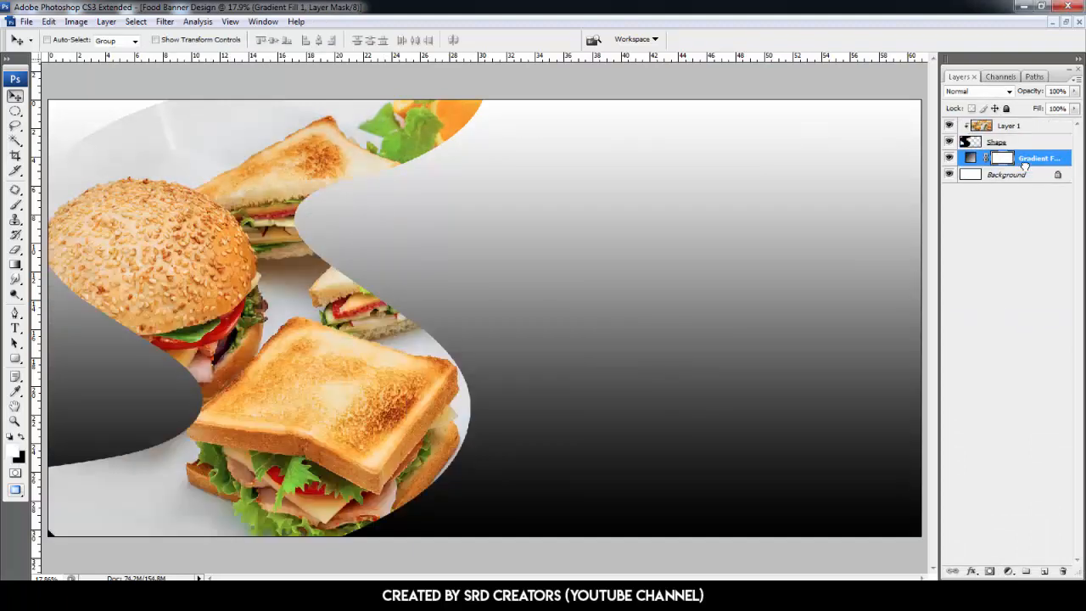
- Edit the fill's gradient to the Foreground to Background preset with the left stop colour set to b2b2b2
{"action": "double_click", "coordinate": [973, 161]}
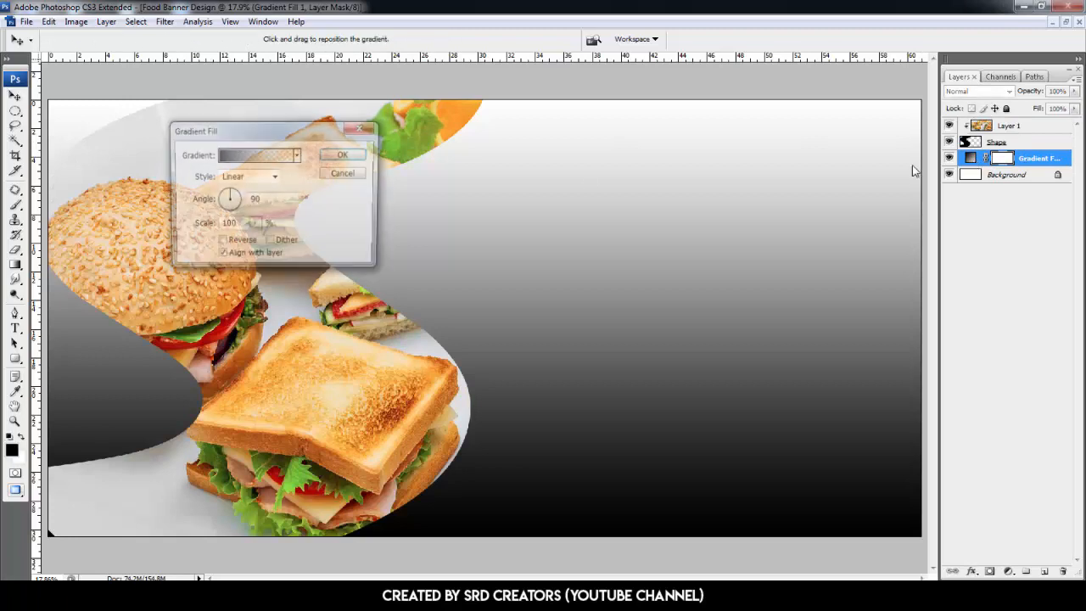
{"action": "left_click", "coordinate": [268, 158]}
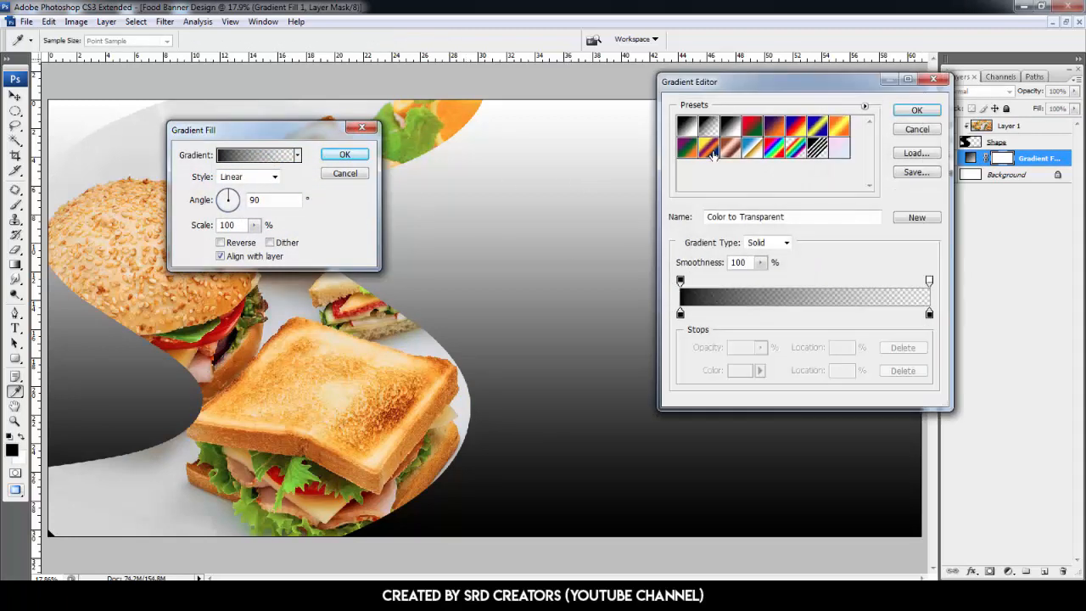
{"action": "left_click", "coordinate": [688, 128]}
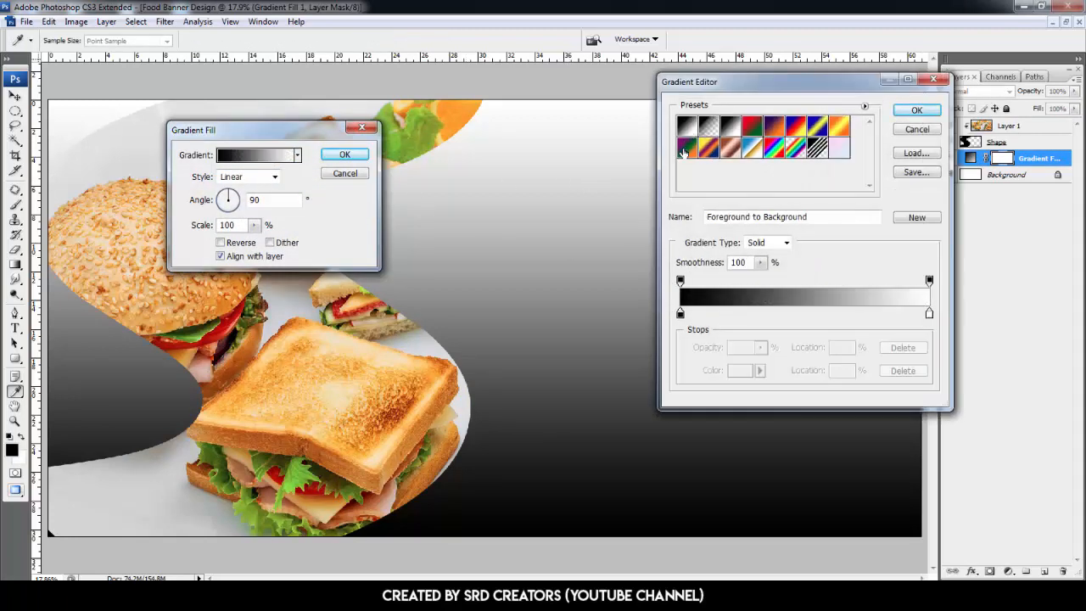
{"action": "left_click", "coordinate": [680, 314]}
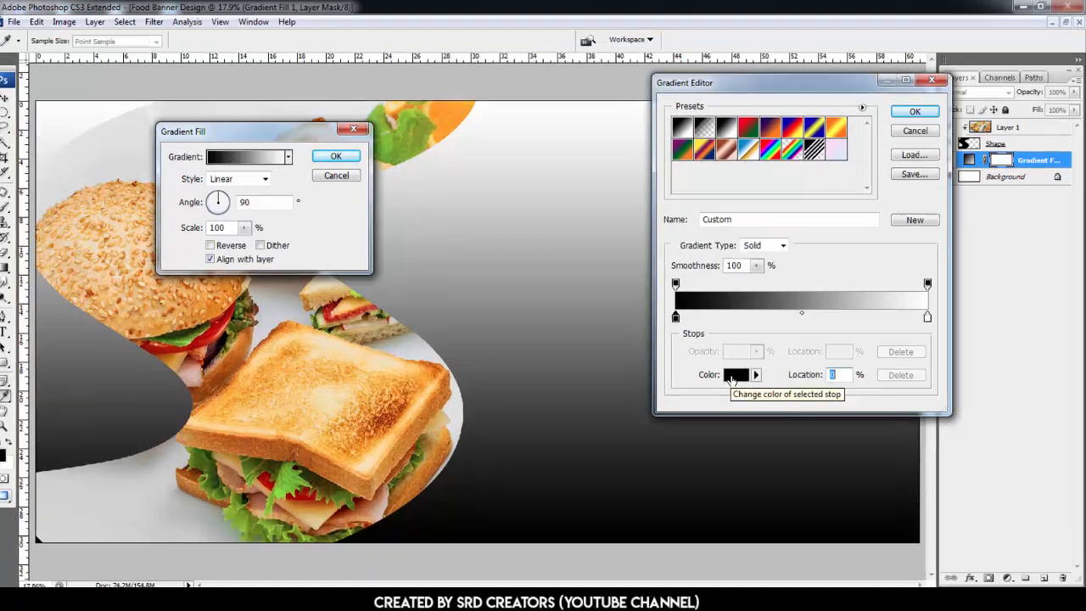
{"action": "left_click", "coordinate": [740, 370]}
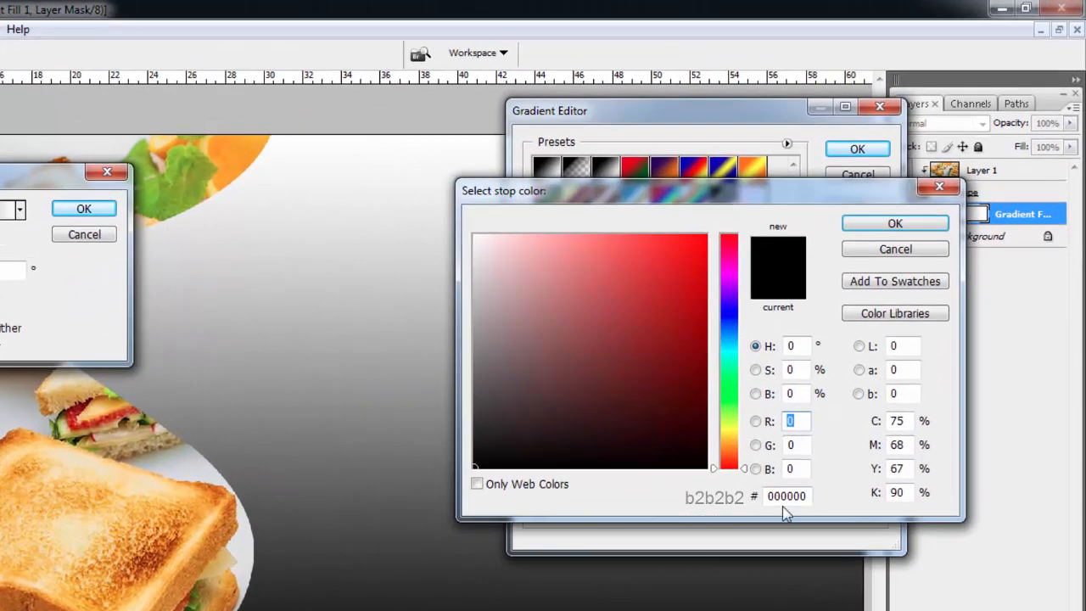
{"action": "double_click", "coordinate": [820, 437]}
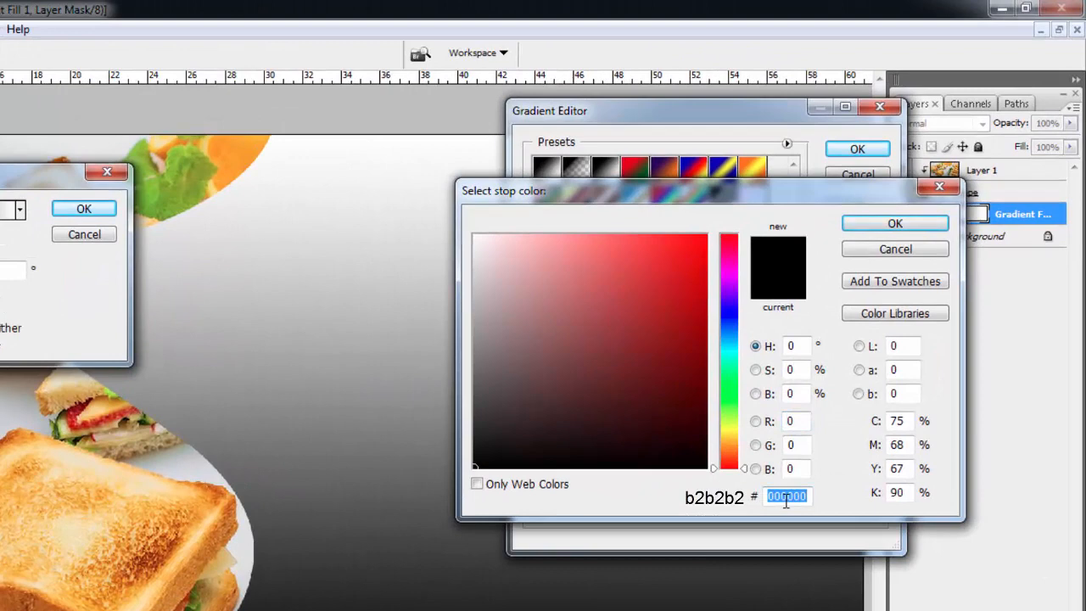
{"action": "type", "text": "b2b2b2"}
{"action": "key", "text": "Return"}
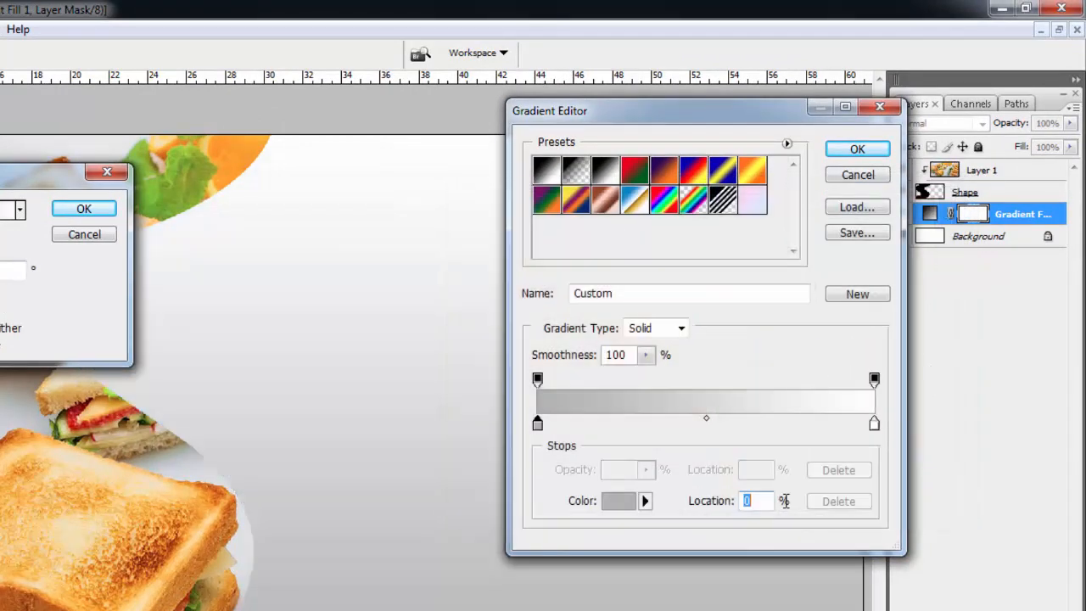
{"action": "left_click", "coordinate": [865, 157]}
- Set the gradient fill to Radial style, angle 0°, scale 150%, reversed, and confirm
{"action": "left_click_drag", "start_coordinate": [65, 185], "coordinate": [722, 175]}
{"action": "left_click", "coordinate": [646, 229]}
{"action": "left_click", "coordinate": [594, 262]}
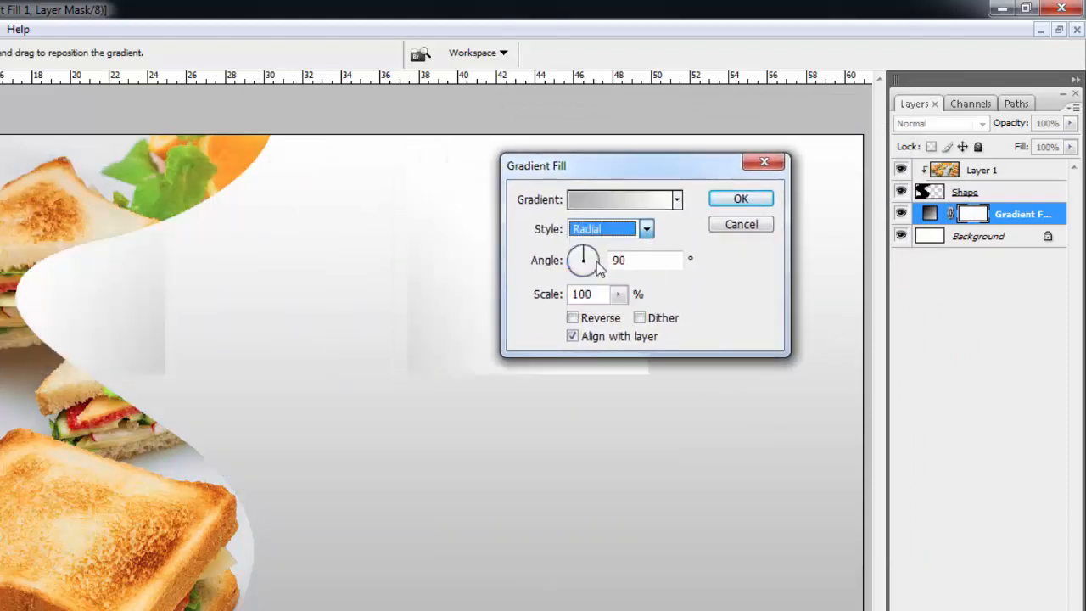
{"action": "key", "text": "Tab"}
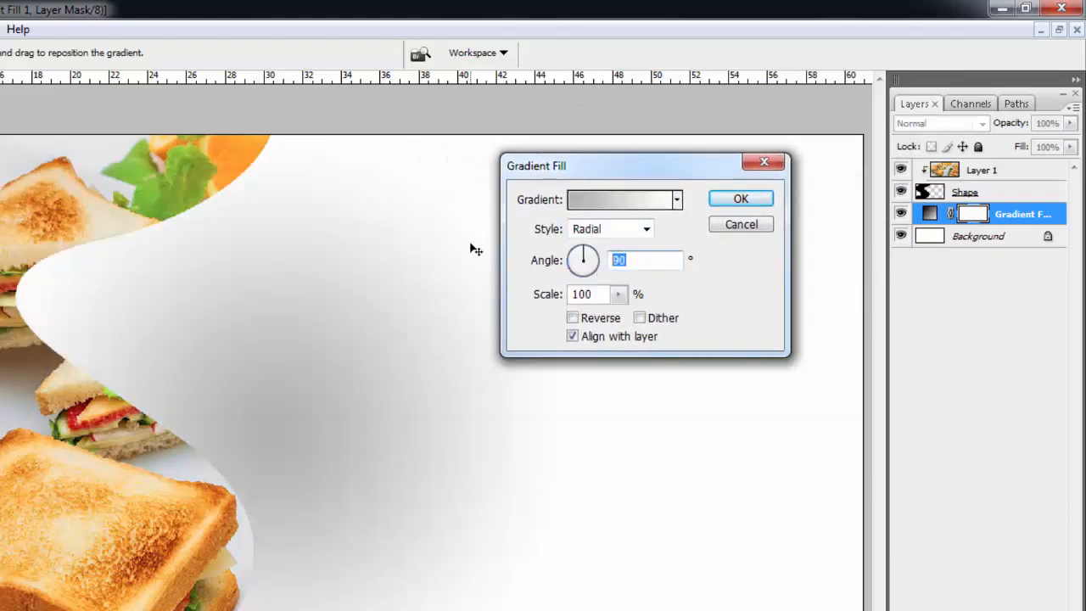
{"action": "type", "text": "0"}
{"action": "left_click_drag", "start_coordinate": [622, 305], "coordinate": [774, 316]}
{"action": "left_click", "coordinate": [594, 320]}
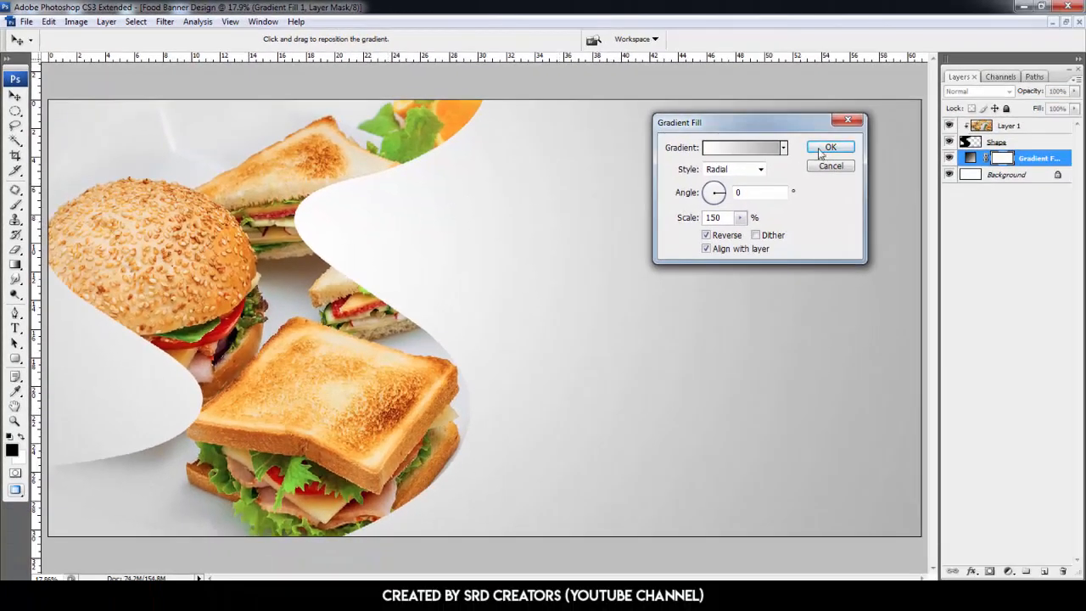
{"action": "left_click", "coordinate": [831, 148]}
- Select the Shape and Layer 1 layers together and duplicate them
{"action": "key", "text": "ctrl"}
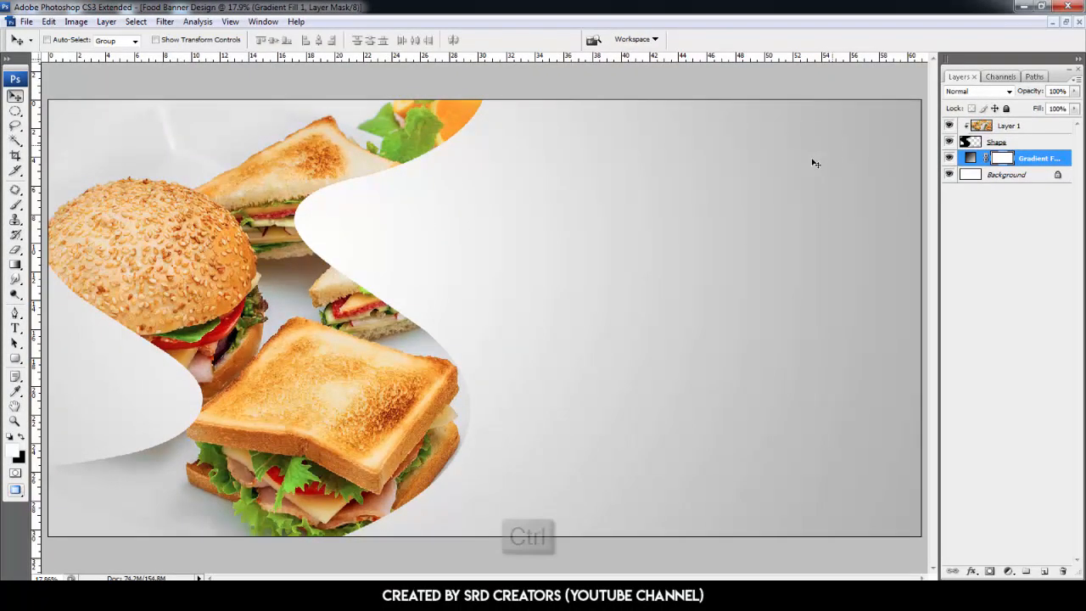
{"action": "left_click", "coordinate": [1014, 142], "text": "ctrl"}
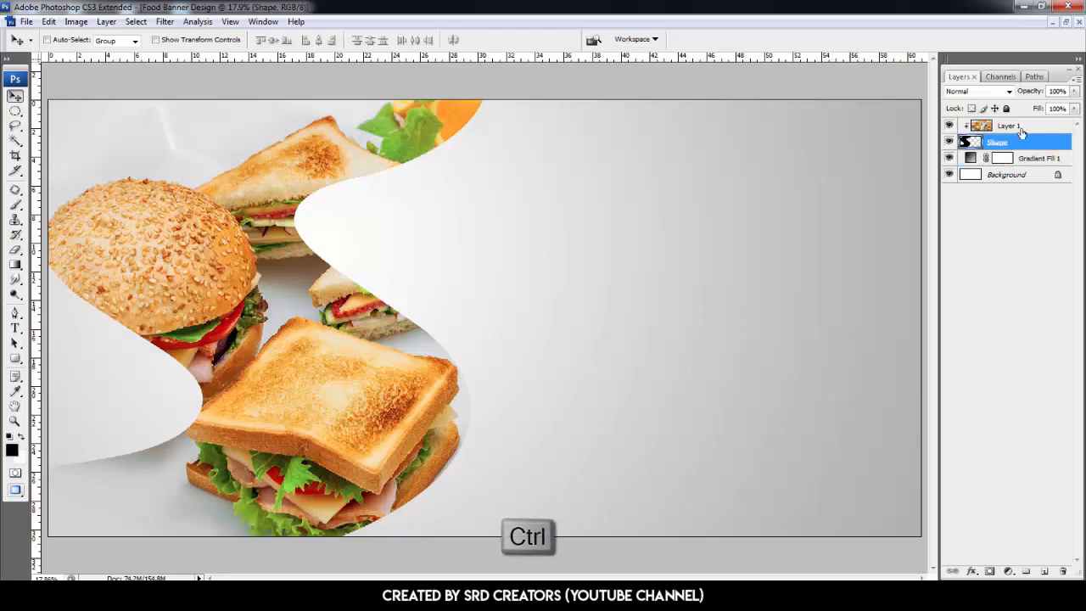
{"action": "left_click", "coordinate": [1021, 126], "text": "ctrl"}
{"action": "right_click", "coordinate": [1020, 126]}
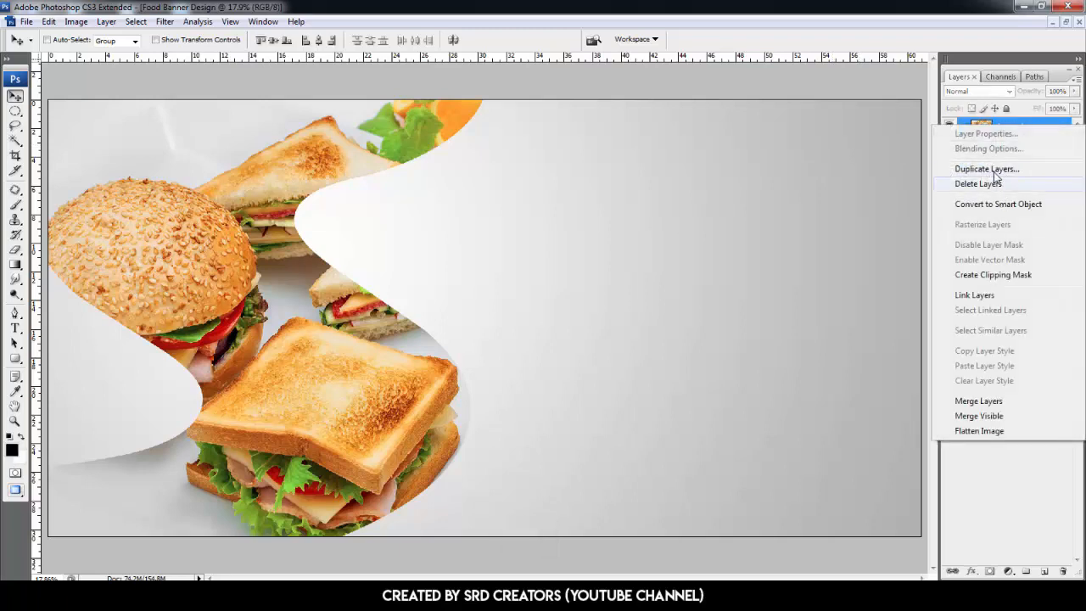
{"action": "left_click", "coordinate": [987, 169]}
{"action": "key", "text": "Return"}
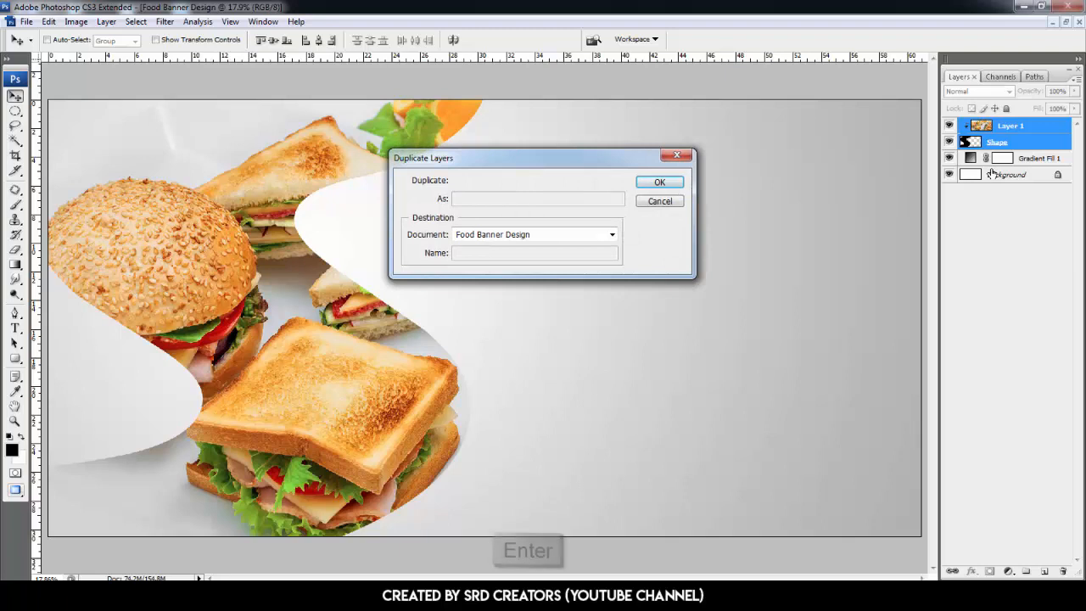
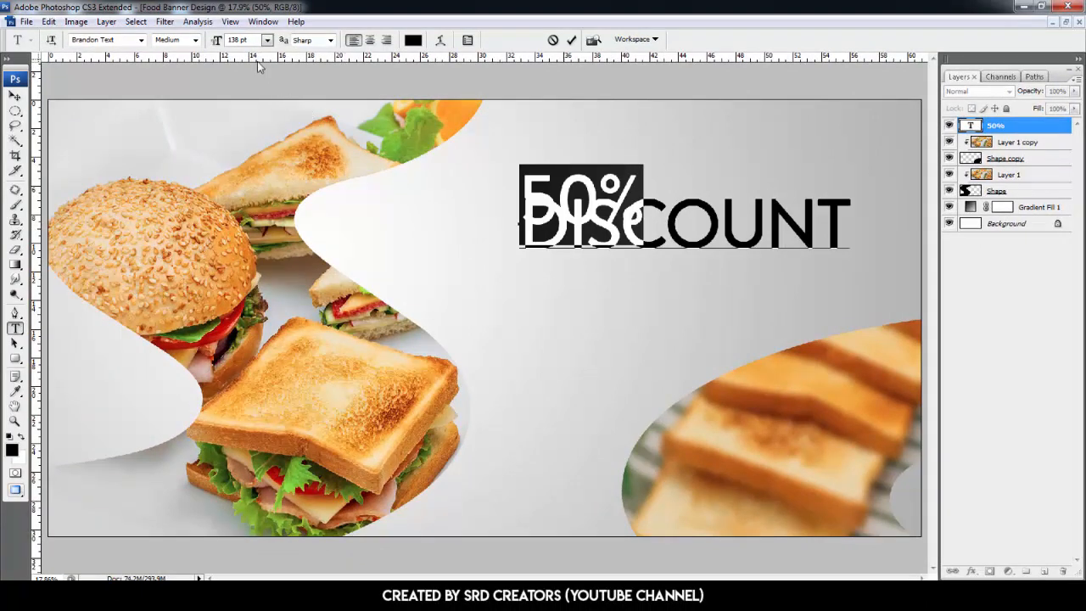
- Set the DISCOUNT line of the text to 50 pt
{"action": "left_click", "coordinate": [674, 218]}
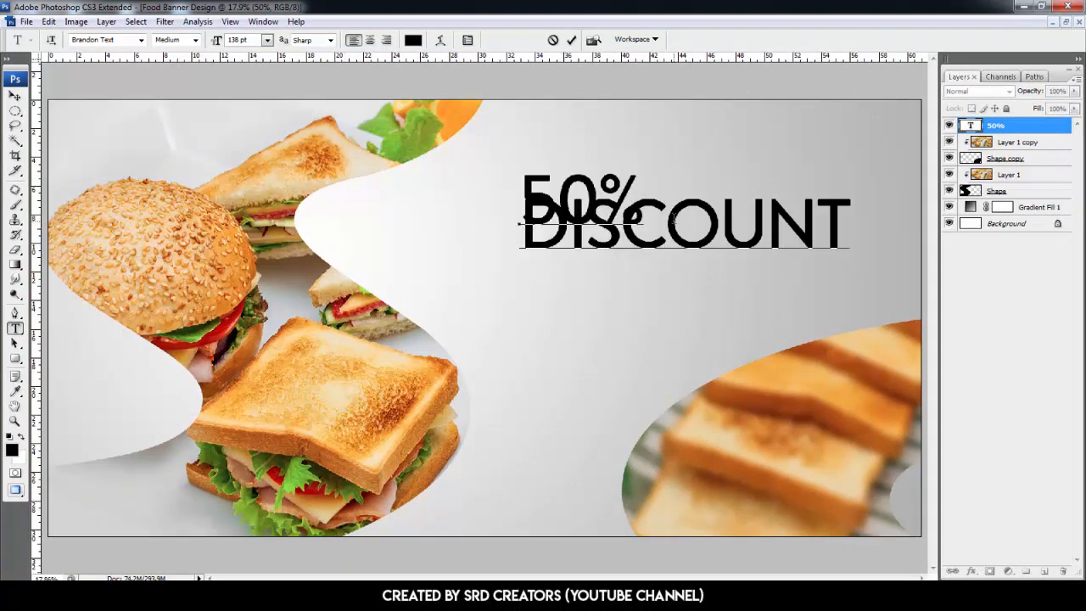
{"action": "left_click_drag", "start_coordinate": [845, 226], "coordinate": [524, 241]}
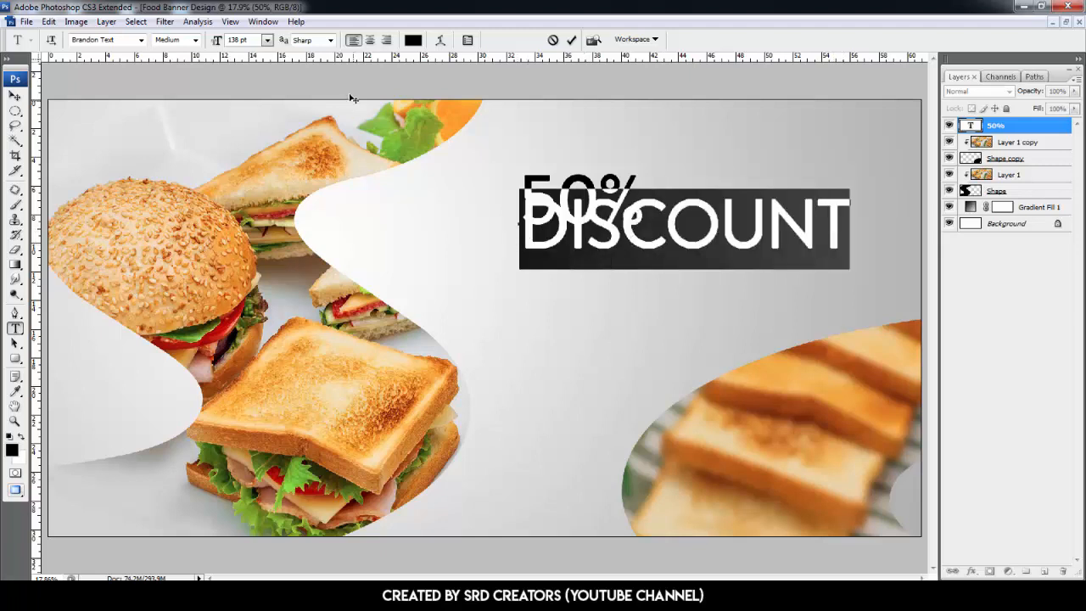
{"action": "left_click_drag", "start_coordinate": [253, 40], "coordinate": [130, 40]}
{"action": "type", "text": "50"}
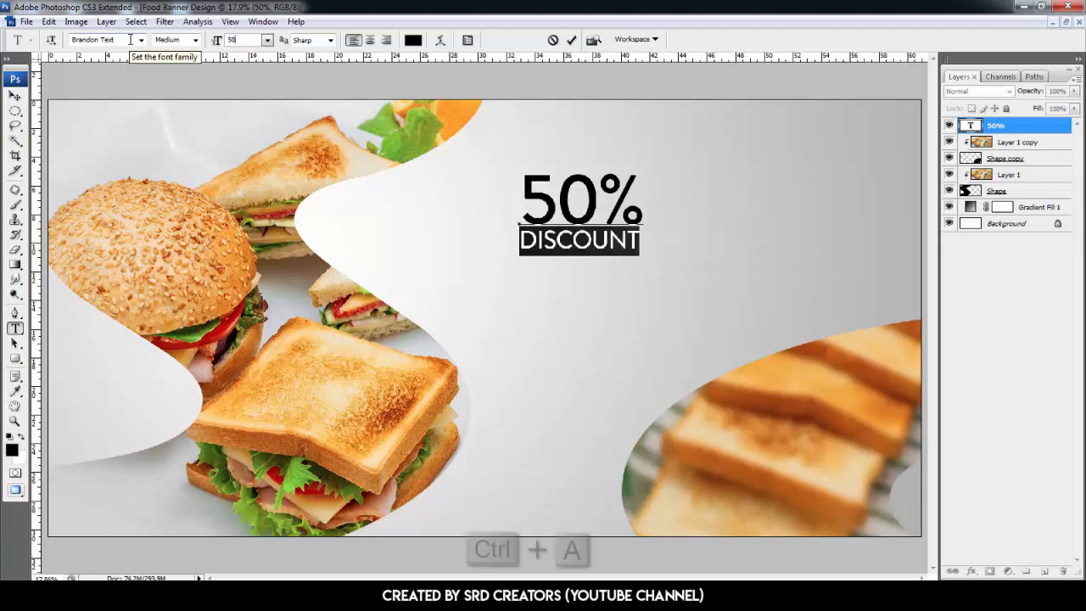
{"action": "left_click", "coordinate": [571, 39]}
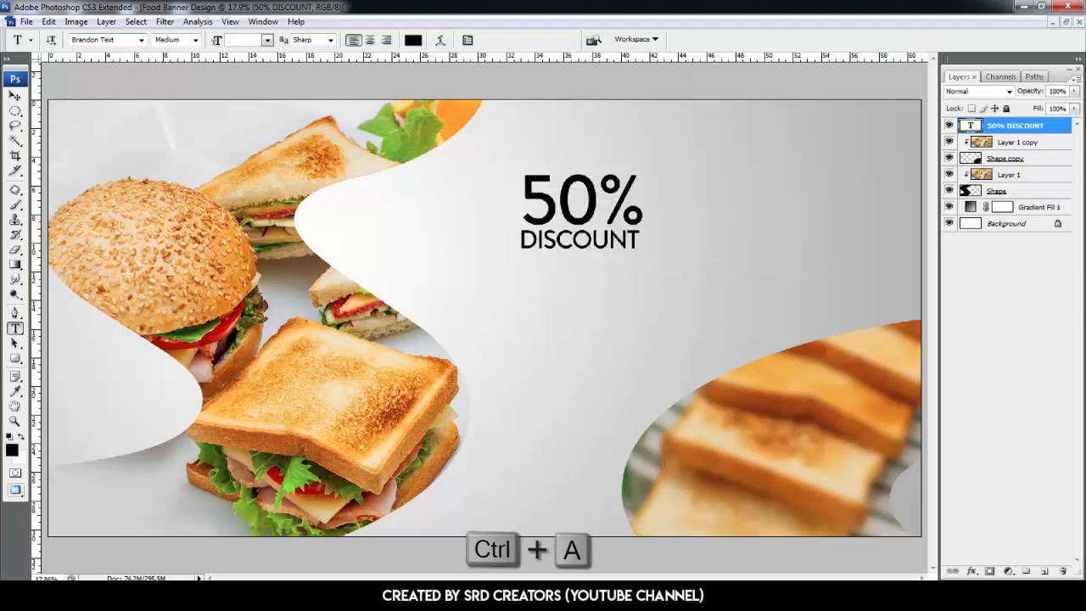
- Center-align the 50% DISCOUNT text and move it onto the toast photo near the lower-right corner
{"action": "left_click", "coordinate": [544, 180]}
{"action": "key", "text": "ctrl+a"}
{"action": "left_click", "coordinate": [371, 42]}
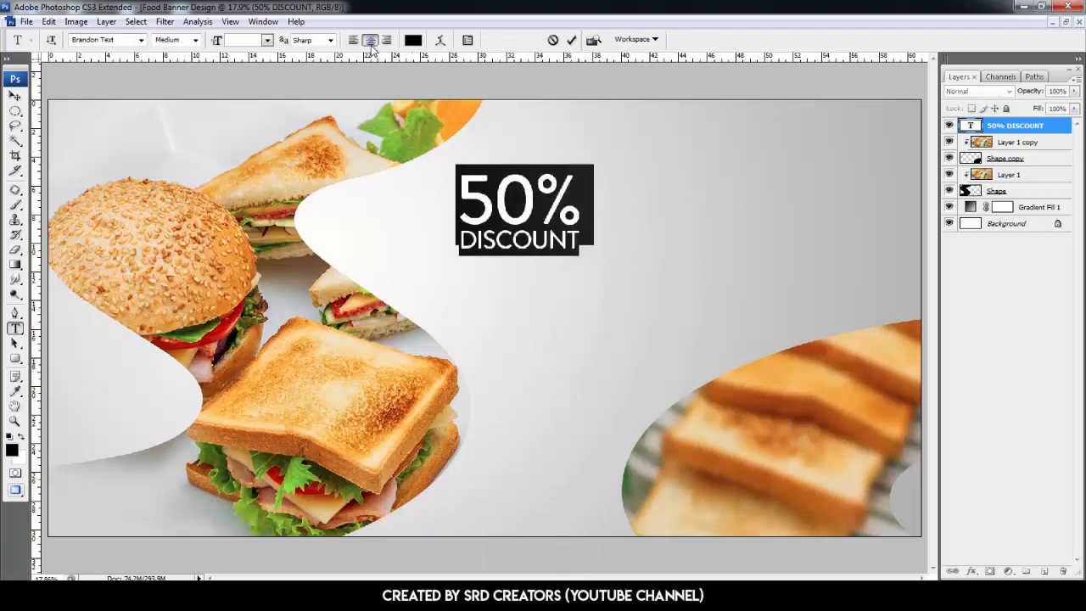
{"action": "left_click", "coordinate": [14, 96]}
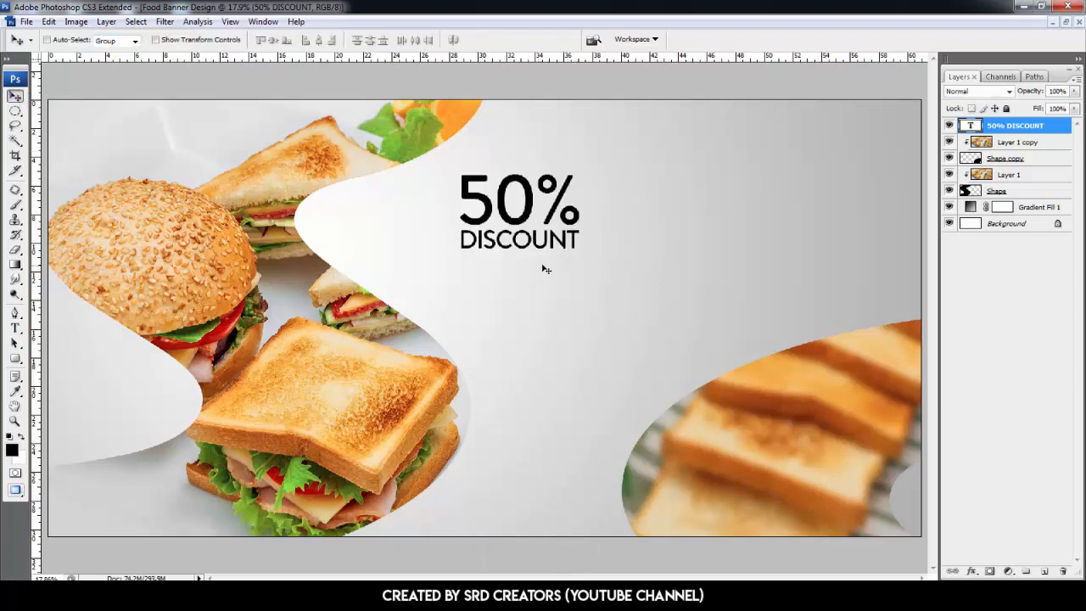
{"action": "left_click_drag", "start_coordinate": [503, 230], "coordinate": [757, 461]}
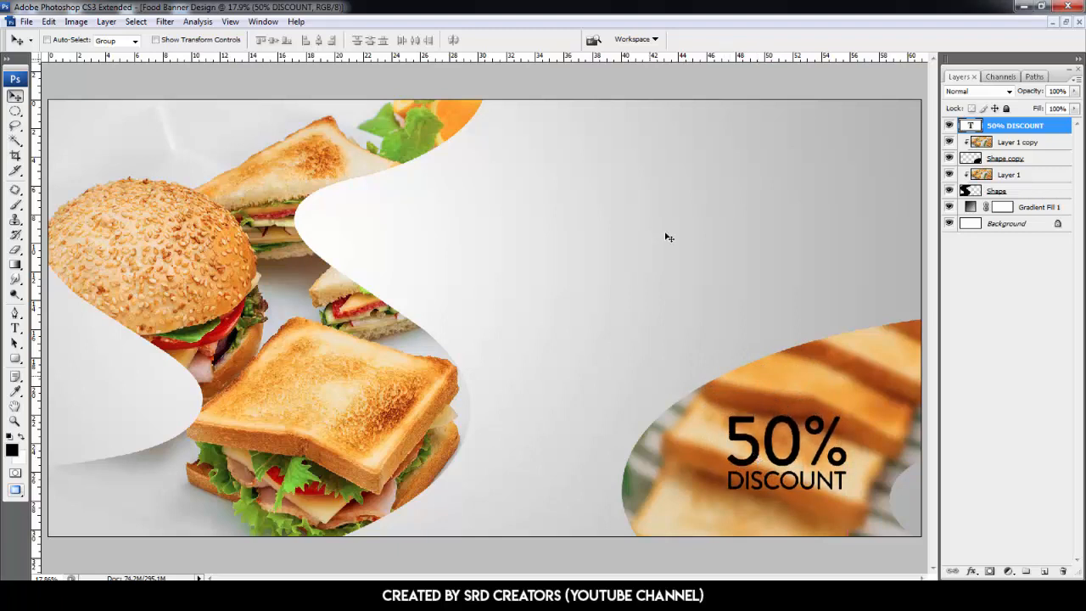
- Duplicate the Shape copy layer to the top of the layer stack
{"action": "left_click", "coordinate": [1024, 143]}
{"action": "left_click", "coordinate": [1028, 158]}
{"action": "key", "text": "alt"}
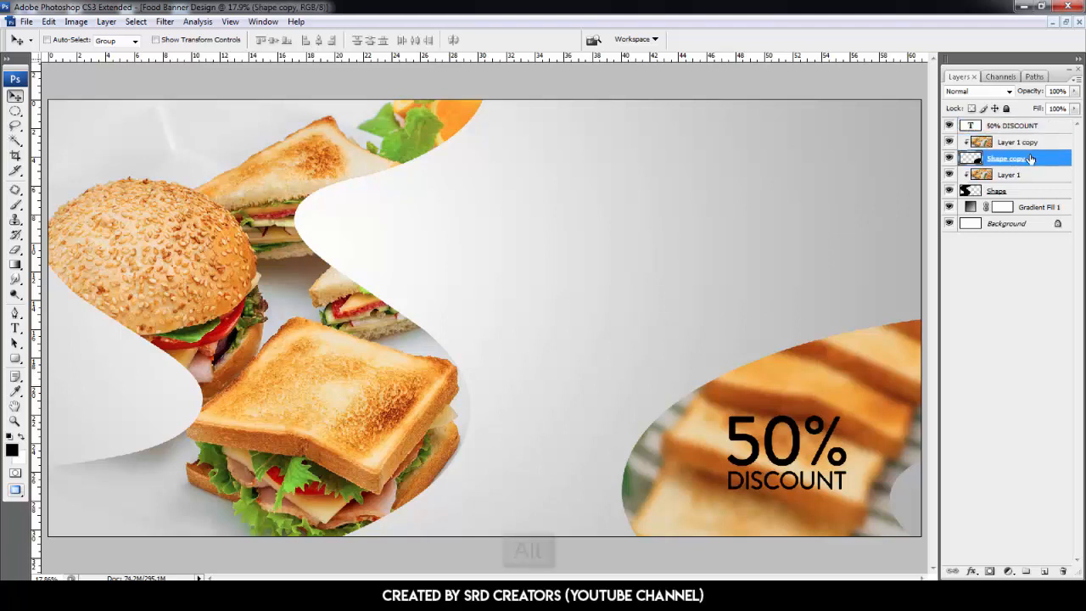
{"action": "left_click_drag", "start_coordinate": [1032, 159], "coordinate": [1037, 126]}
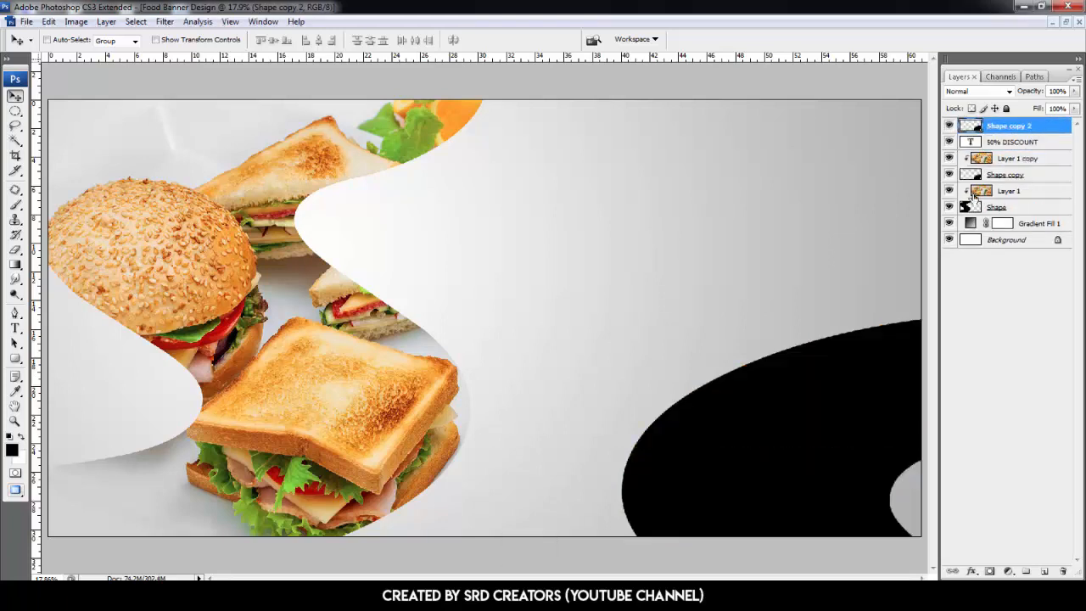
- Free-transform the duplicated shape, flipping it horizontally and vertically
{"action": "key", "text": "ctrl+t"}
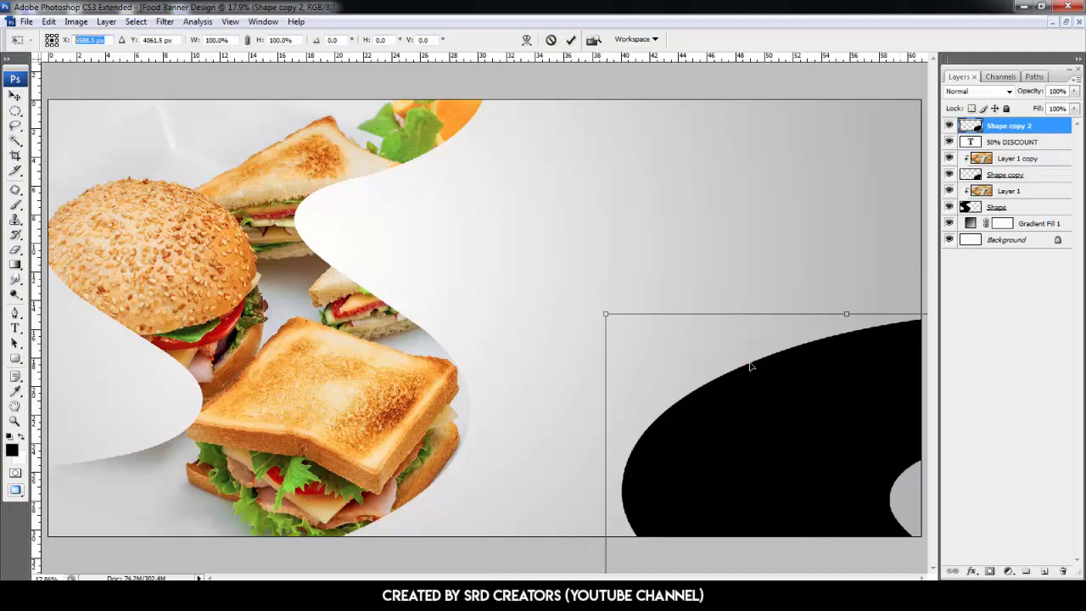
{"action": "right_click", "coordinate": [759, 395]}
{"action": "left_click", "coordinate": [804, 368]}
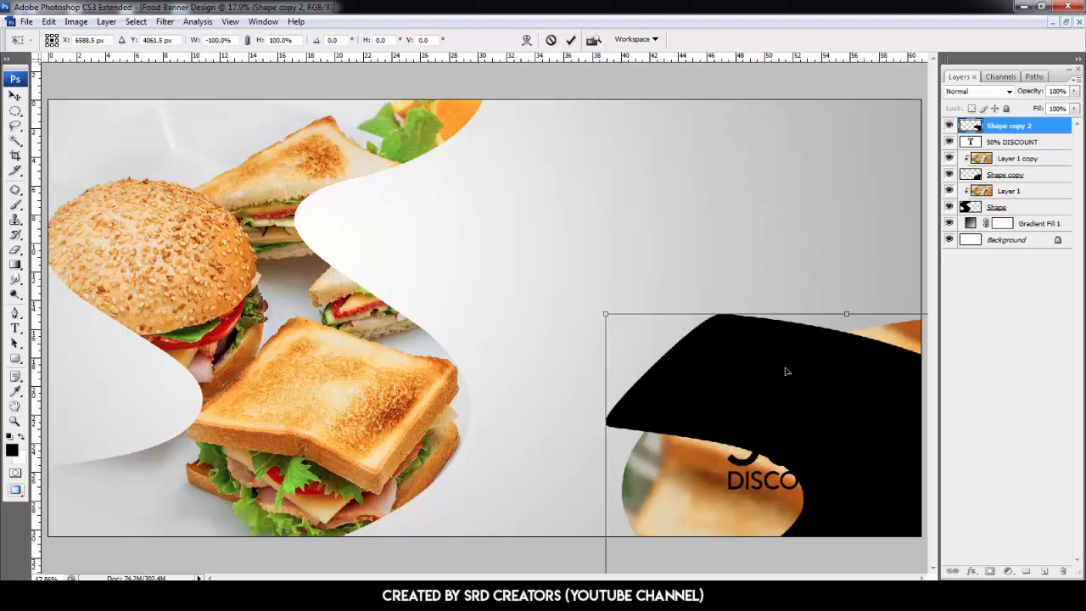
{"action": "right_click", "coordinate": [785, 369]}
{"action": "left_click", "coordinate": [832, 558]}
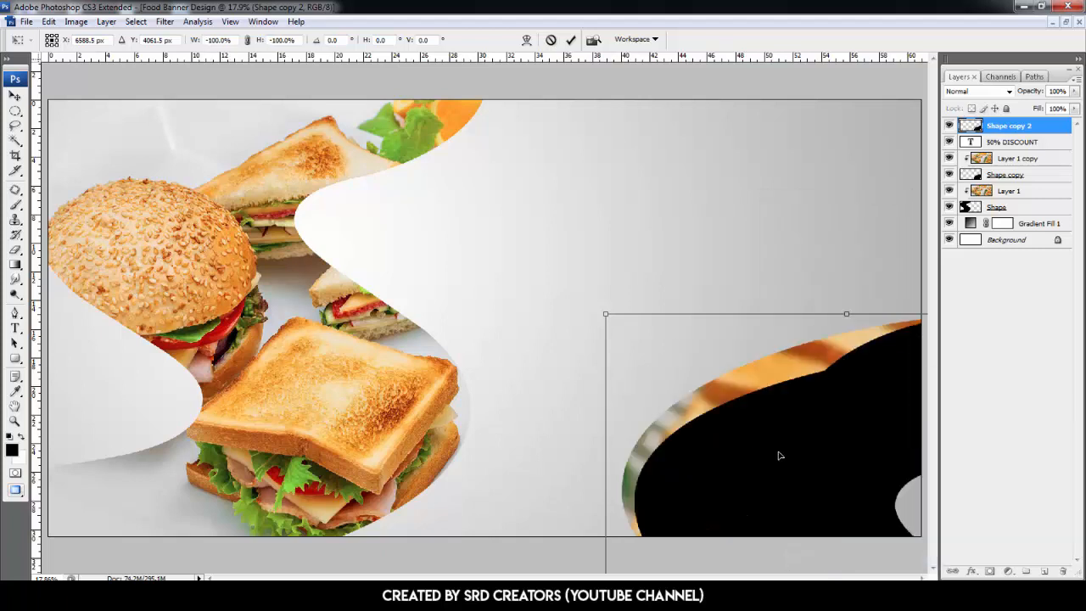
- Position the flipped shape at X 7506.5 px and Y -1252.5 px in the top-right corner and apply the transform
{"action": "left_click_drag", "start_coordinate": [106, 42], "coordinate": [43, 46]}
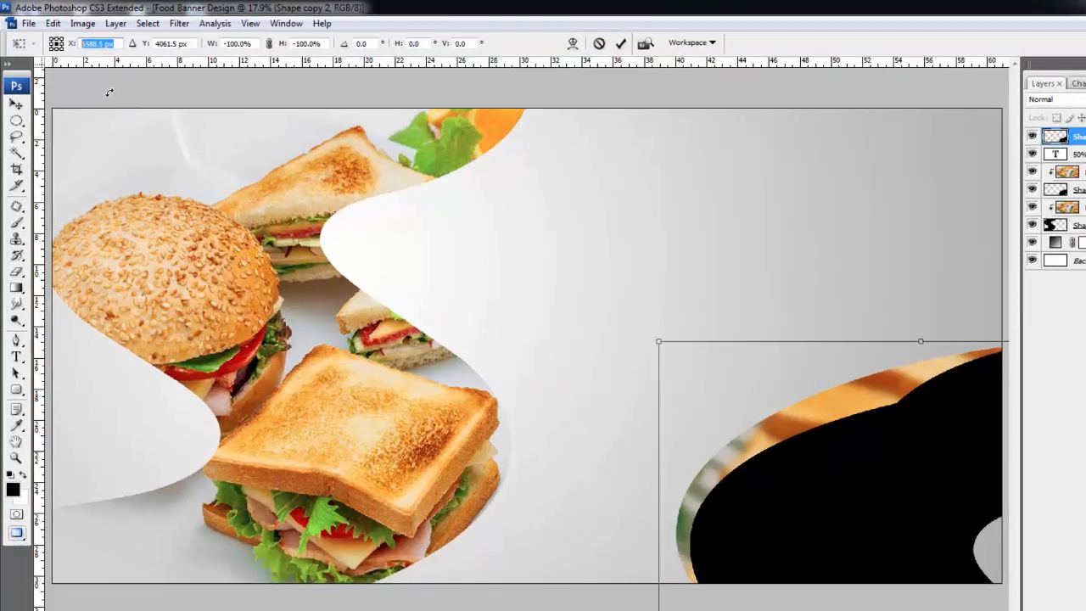
{"action": "type", "text": "7506.5"}
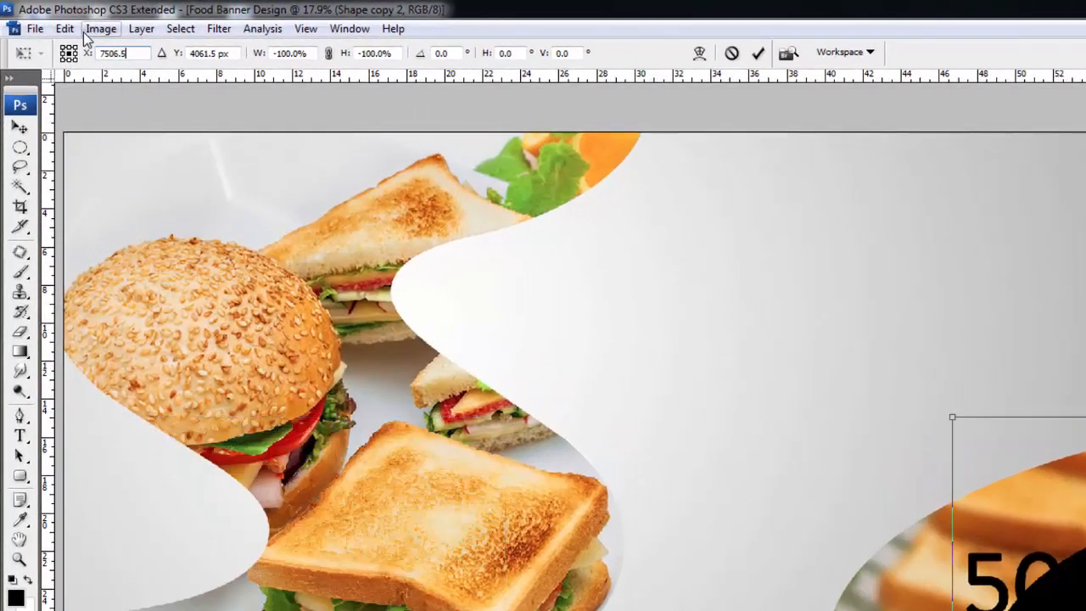
{"action": "key", "text": "Tab"}
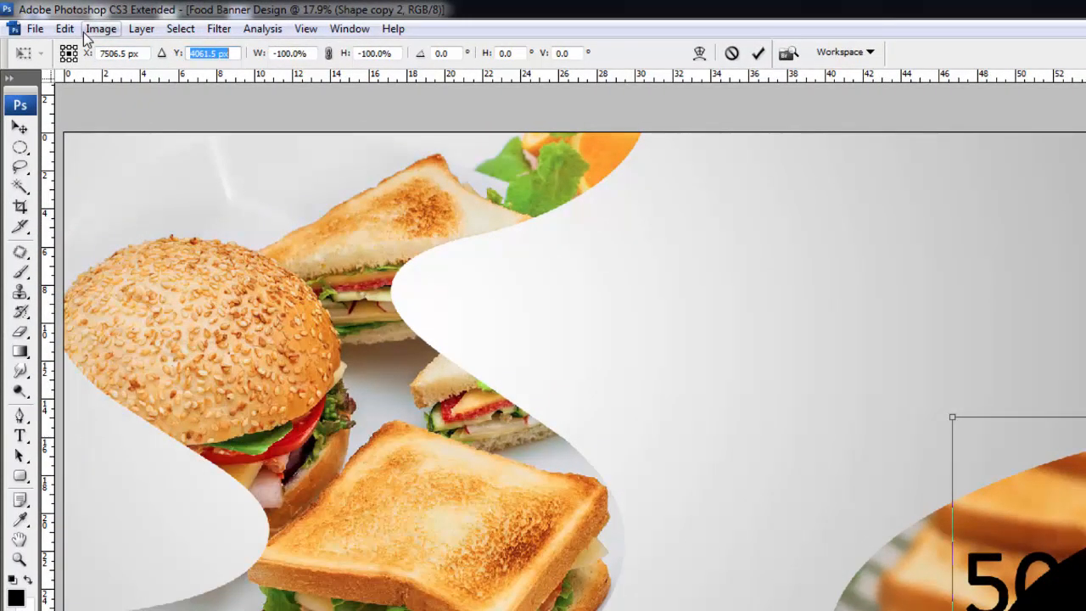
{"action": "type", "text": "-1252.5"}
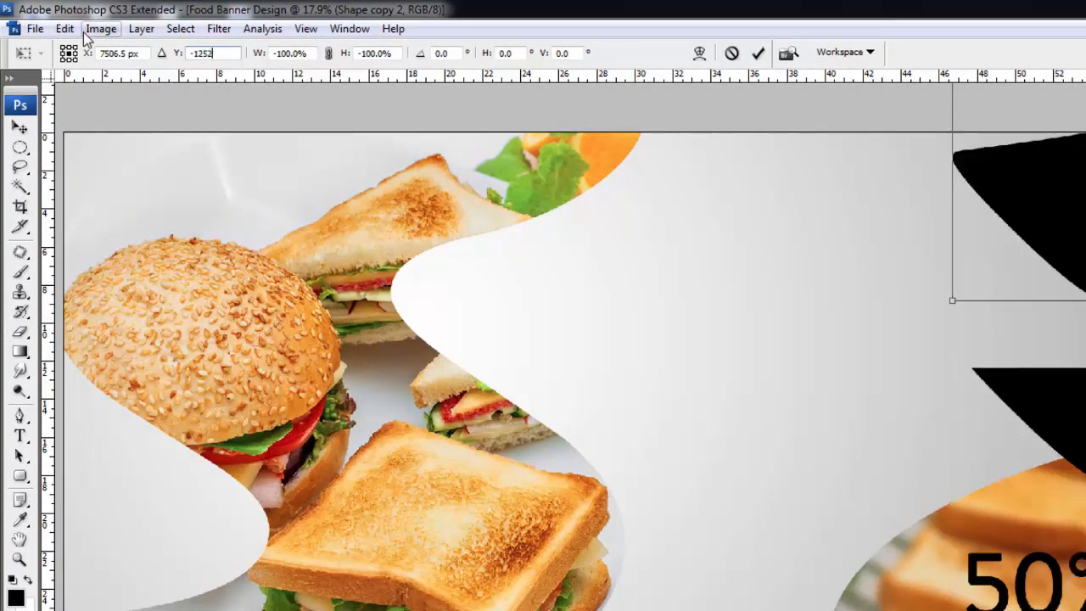
{"action": "key", "text": "Return"}
{"action": "key", "text": "Return"}
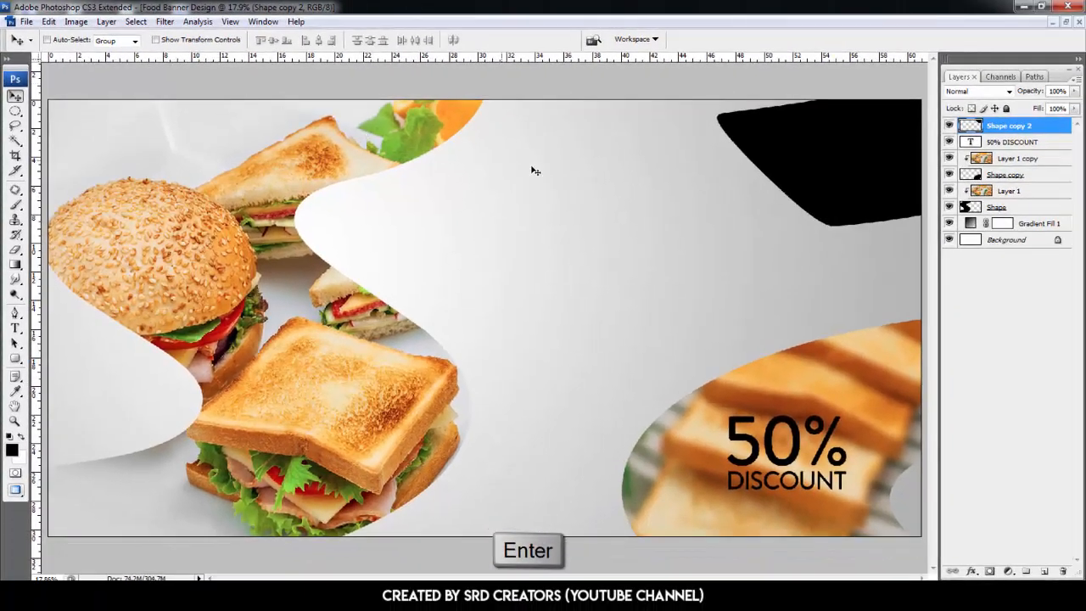
- Add a white Color Overlay layer style to the top-right shape
{"action": "left_click", "coordinate": [973, 572]}
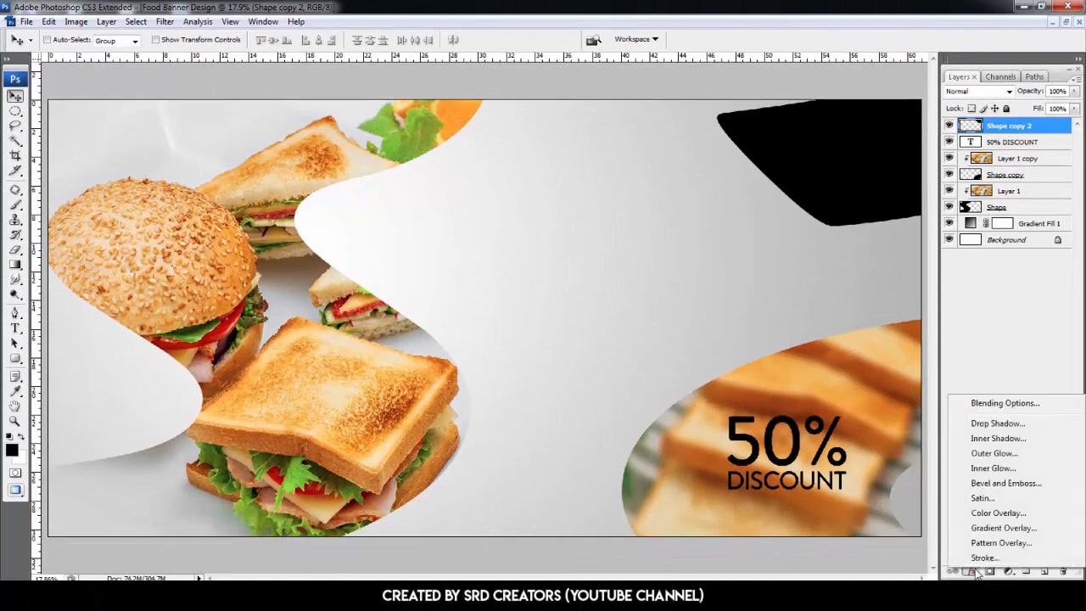
{"action": "left_click", "coordinate": [996, 513]}
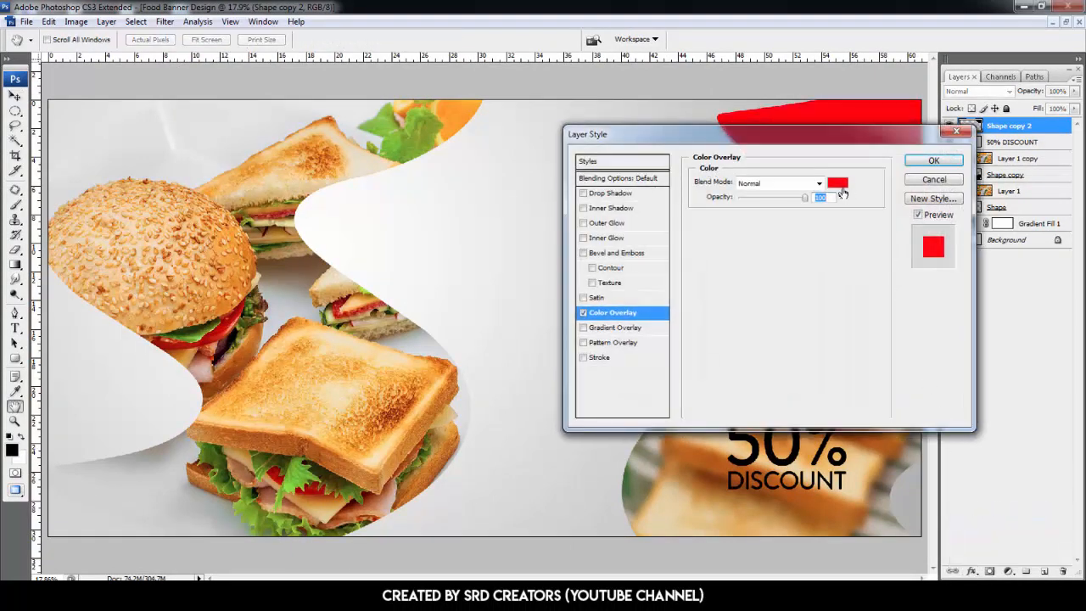
{"action": "left_click", "coordinate": [837, 183]}
{"action": "left_click", "coordinate": [634, 175]}
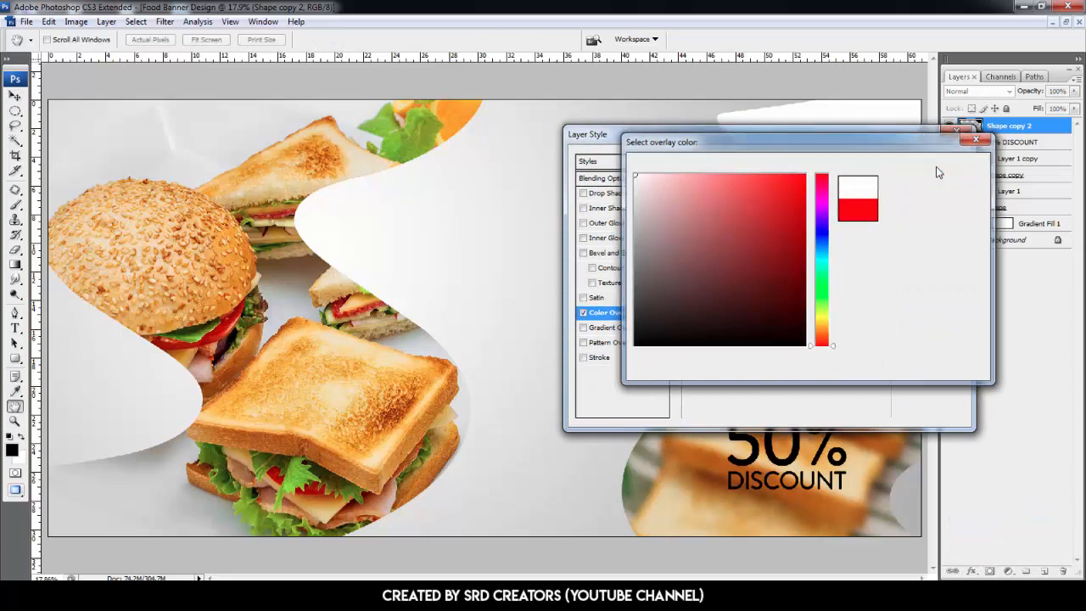
{"action": "left_click", "coordinate": [940, 173]}
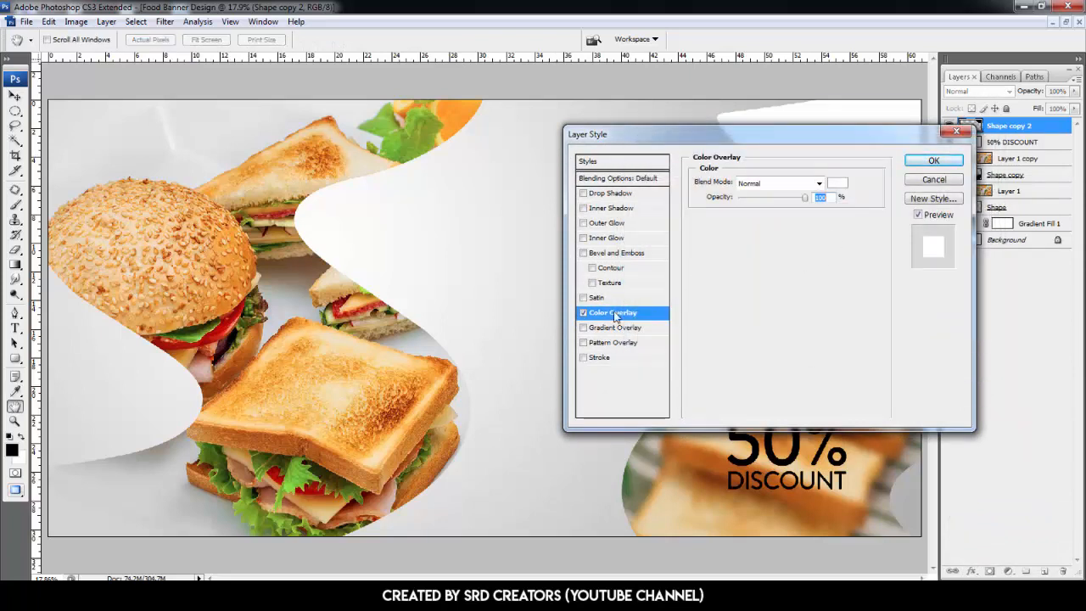
- Add a Drop Shadow with 20% opacity, 126° angle, 63 px distance and 161 px size, and confirm
{"action": "left_click", "coordinate": [613, 194]}
{"action": "left_click_drag", "start_coordinate": [781, 202], "coordinate": [745, 202]}
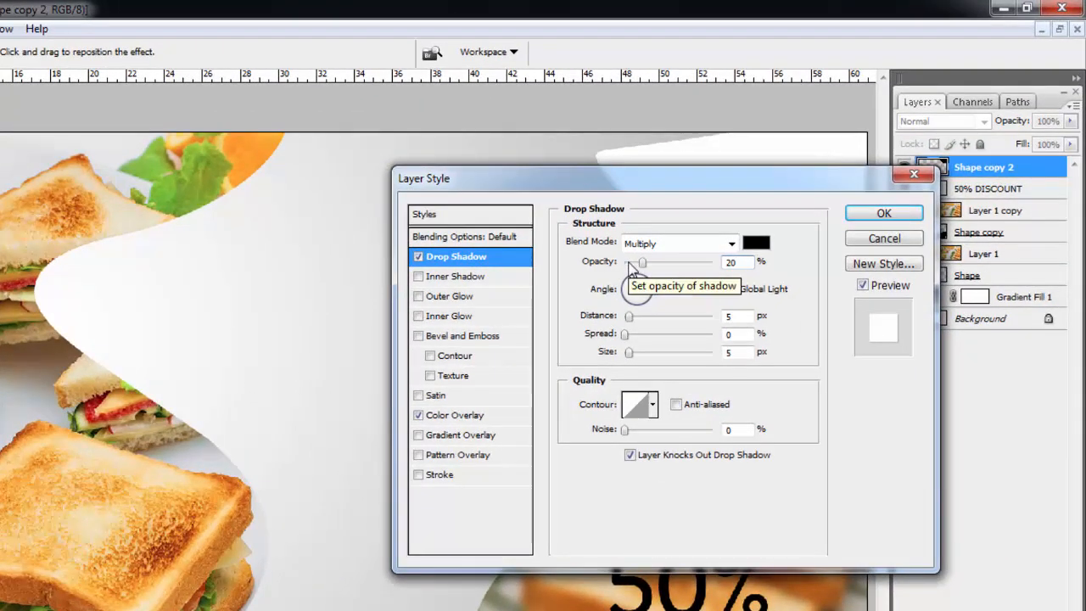
{"action": "key", "text": "Tab"}
{"action": "type", "text": "126"}
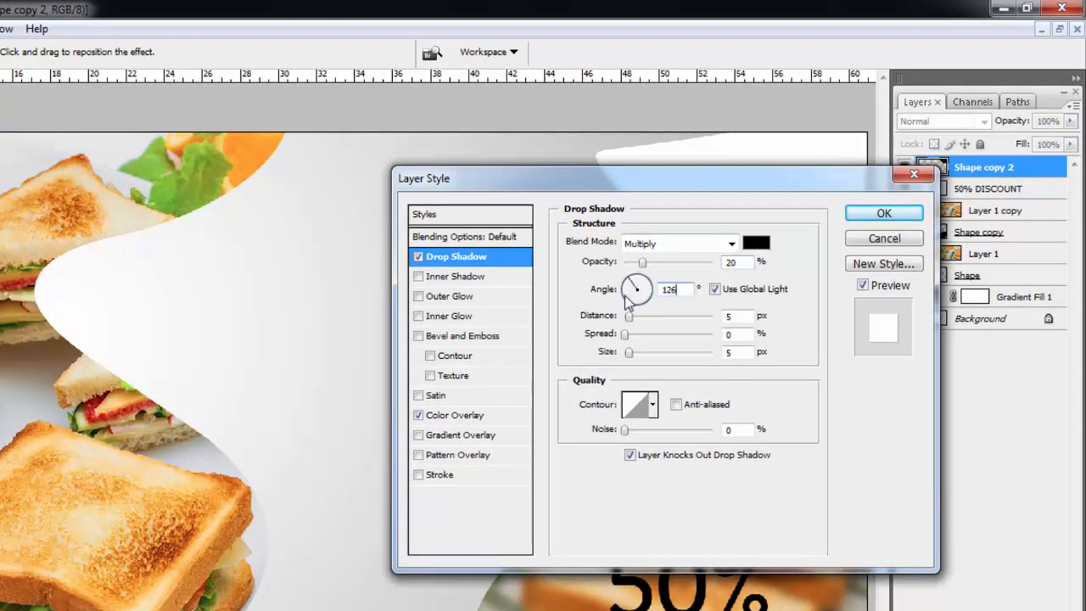
{"action": "key", "text": "Tab"}
{"action": "type", "text": "63"}
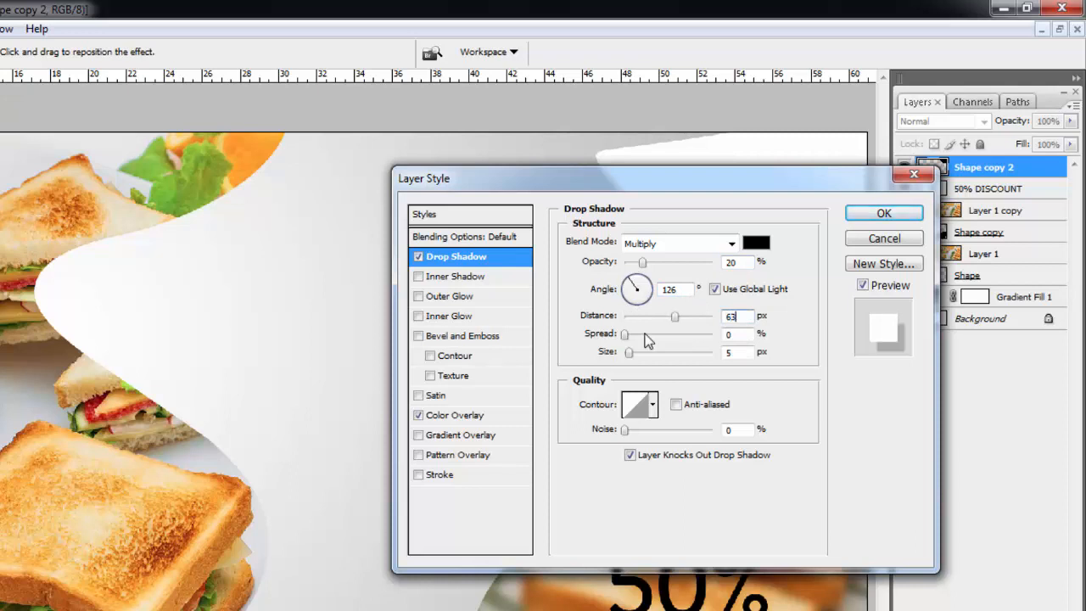
{"action": "key", "text": "Tab"}
{"action": "key", "text": "Tab"}
{"action": "type", "text": "161"}
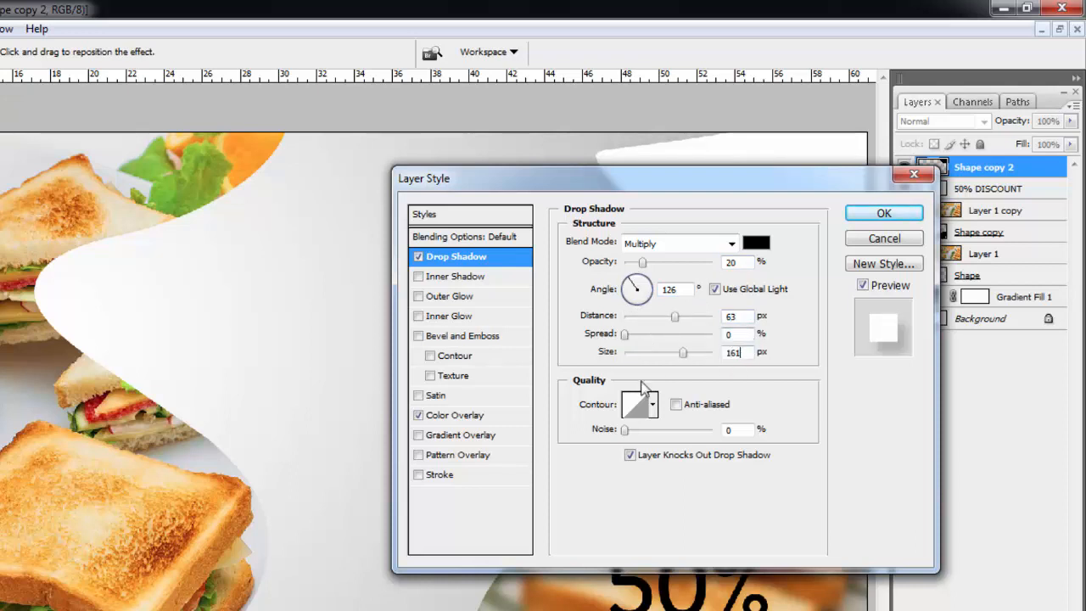
{"action": "left_click", "coordinate": [884, 213]}
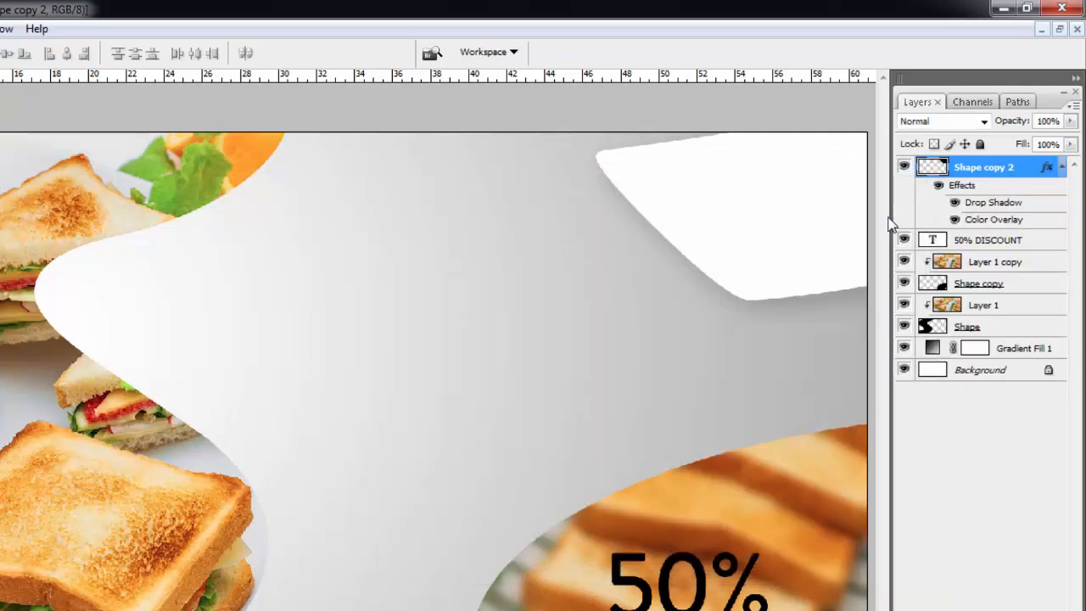
- Add a vertical guide at 50% and a horizontal guide at 5 cm
{"action": "left_click", "coordinate": [1052, 120]}
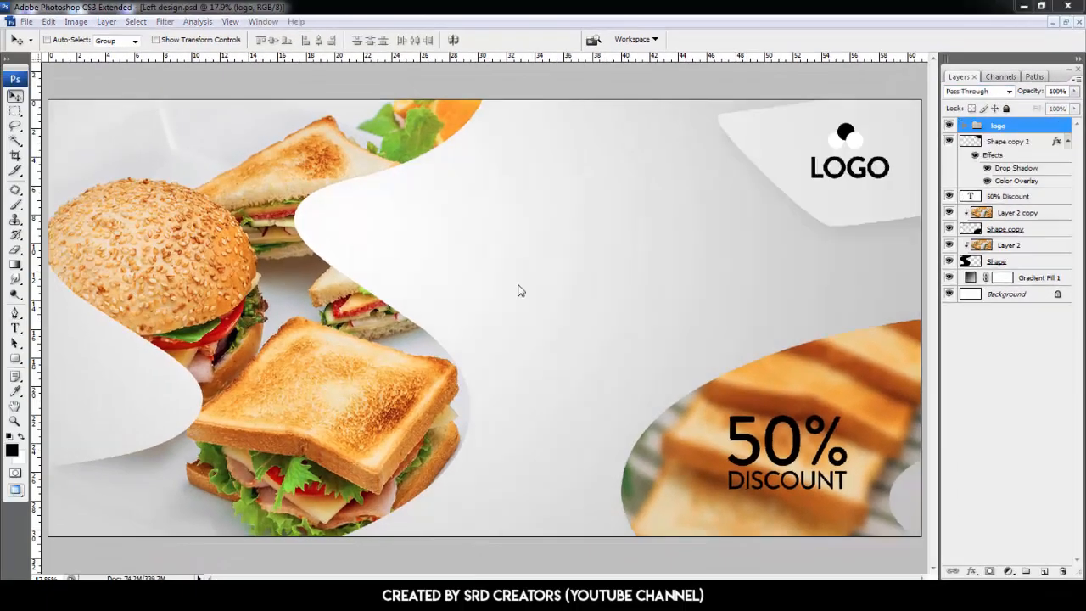
{"action": "left_click", "coordinate": [229, 21]}
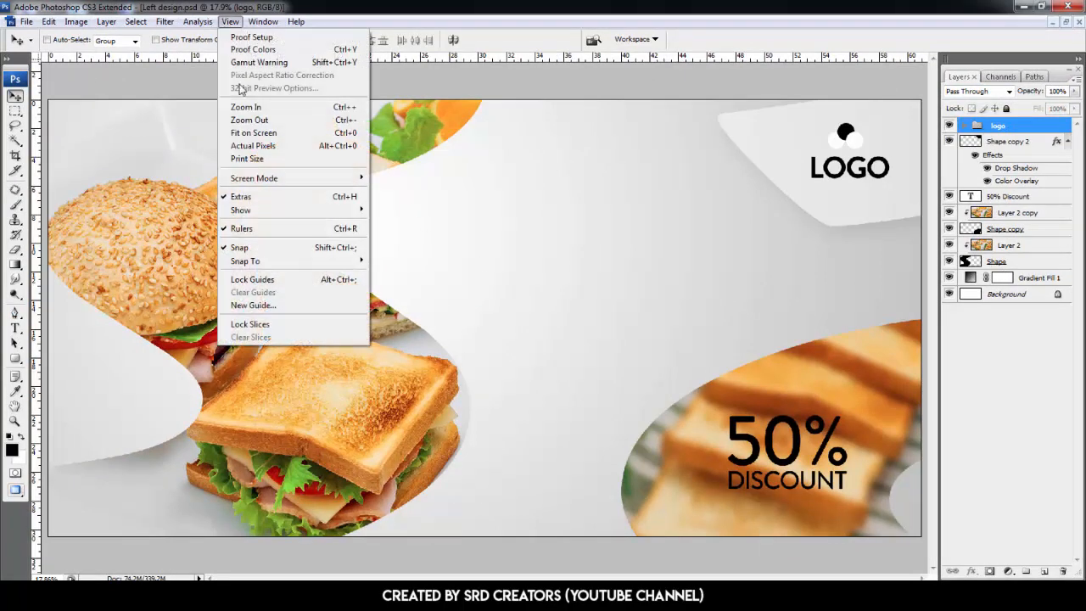
{"action": "left_click", "coordinate": [258, 304]}
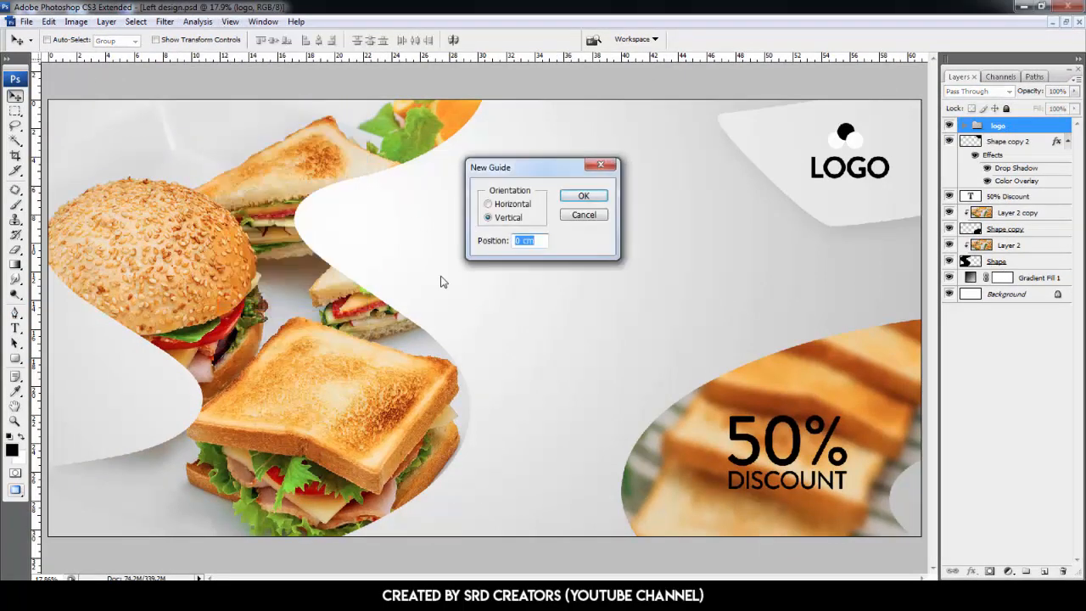
{"action": "type", "text": "50%"}
{"action": "key", "text": "Return"}
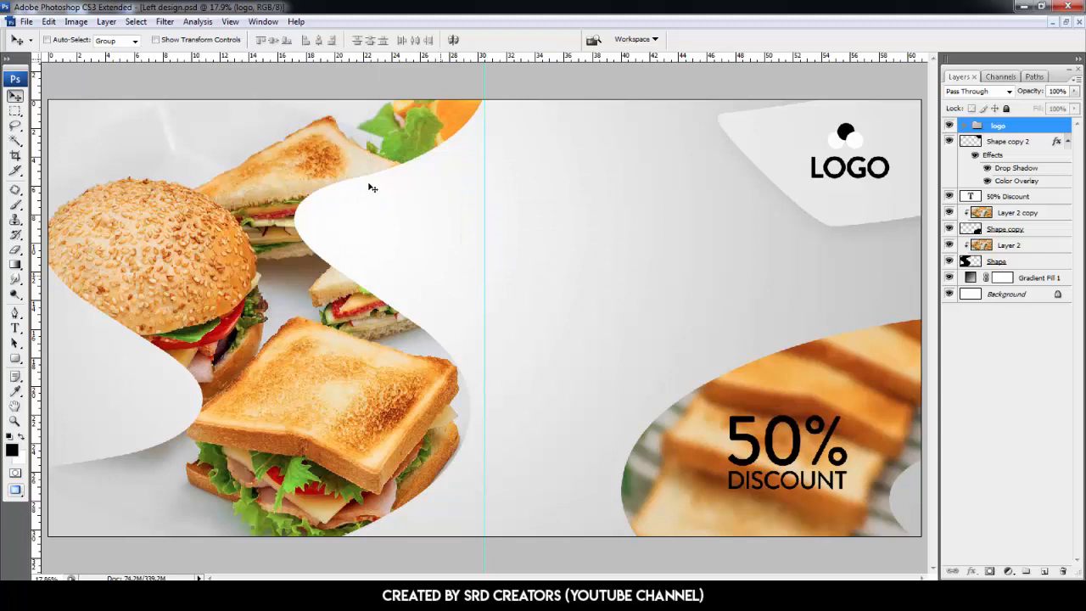
{"action": "left_click", "coordinate": [229, 22]}
{"action": "left_click", "coordinate": [260, 305]}
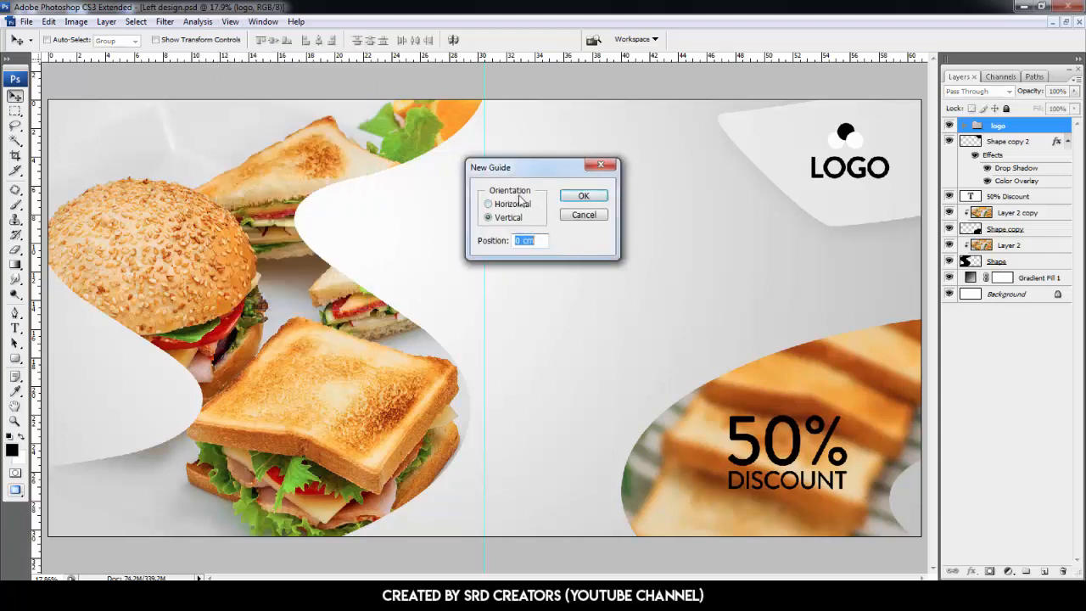
{"action": "left_click", "coordinate": [517, 204]}
{"action": "type", "text": "50"}
{"action": "key", "text": "Return"}
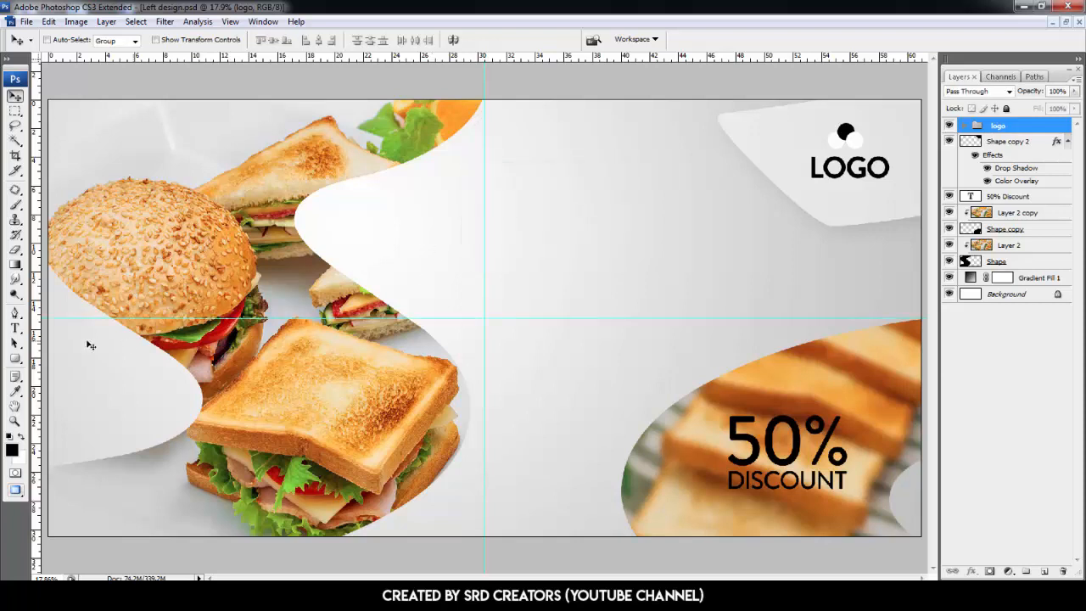
- Type the two-line heading FAST FOOD / RESTAURANT in bold 77 pt and align it to the vertical guide
{"action": "left_click", "coordinate": [15, 330]}
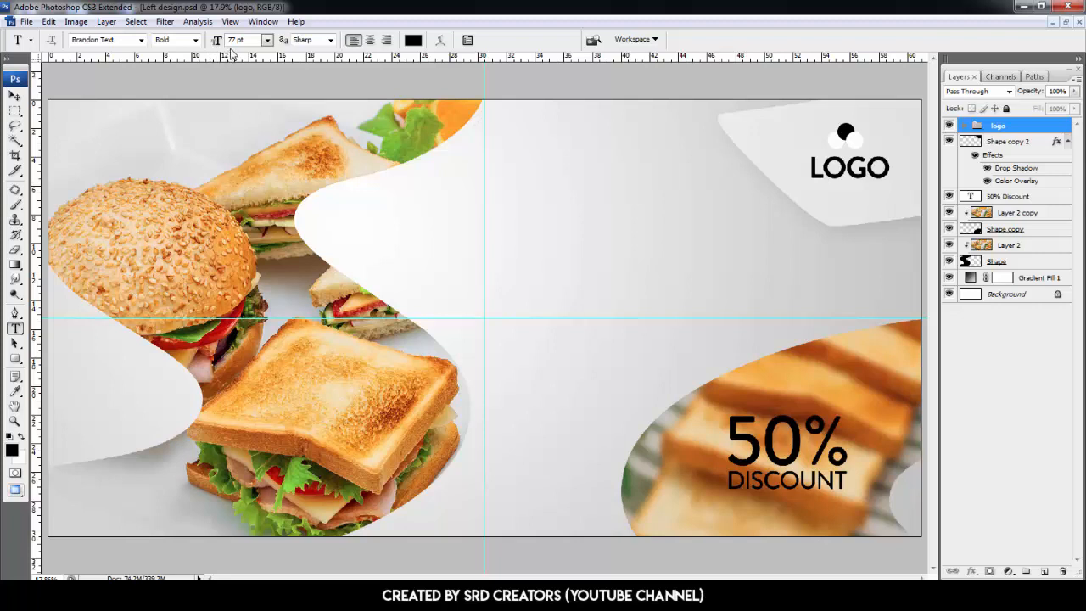
{"action": "left_click", "coordinate": [511, 189]}
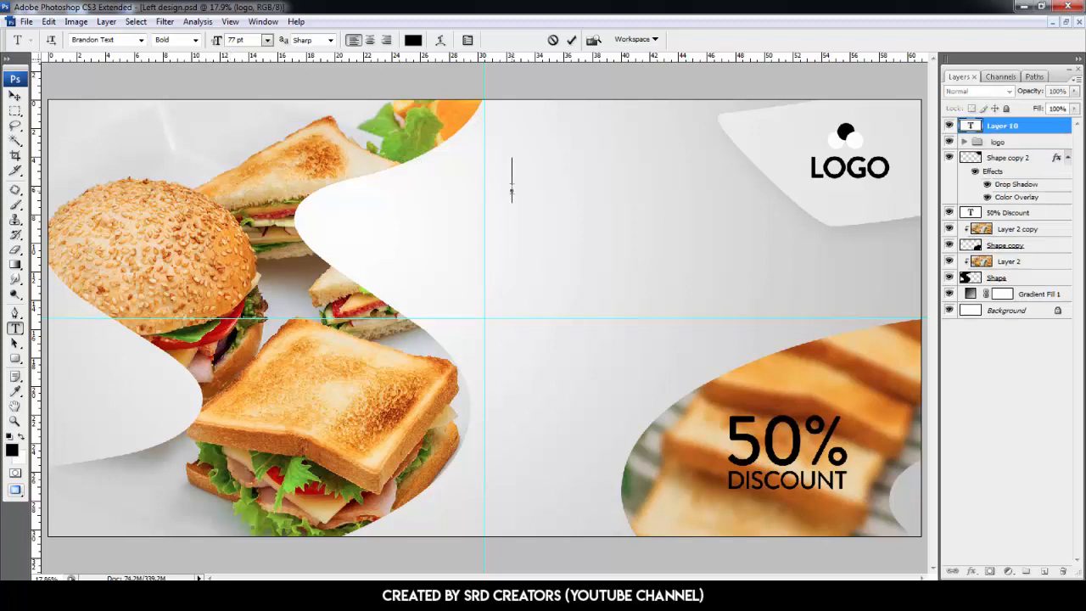
{"action": "type", "text": "FAST FOOD"}
{"action": "key", "text": "Return"}
{"action": "type", "text": "RESTAU"}
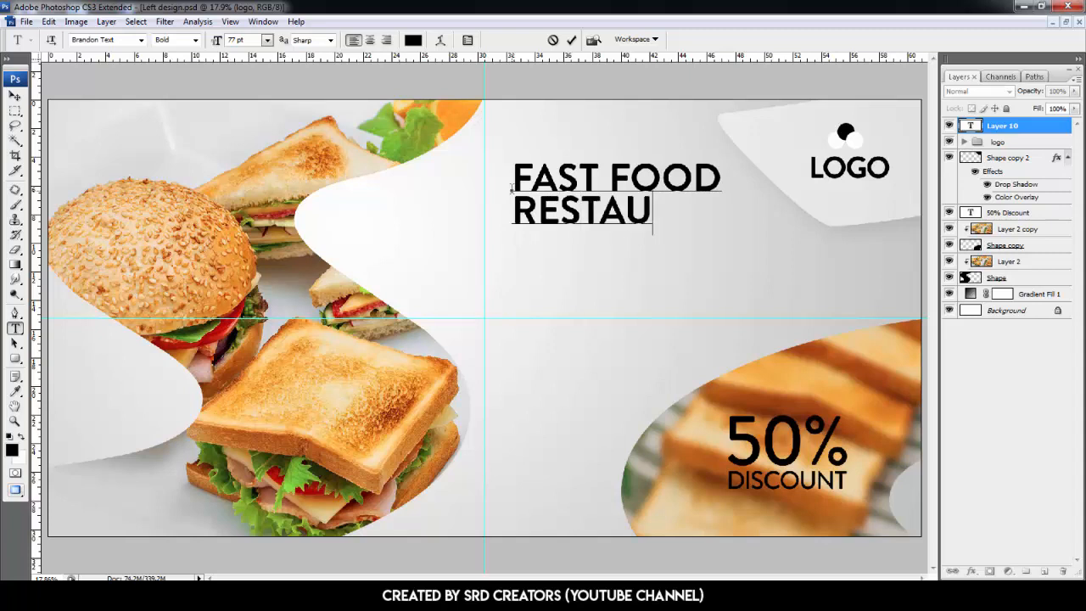
{"action": "type", "text": "RANT"}
{"action": "left_click_drag", "start_coordinate": [569, 146], "coordinate": [541, 159]}
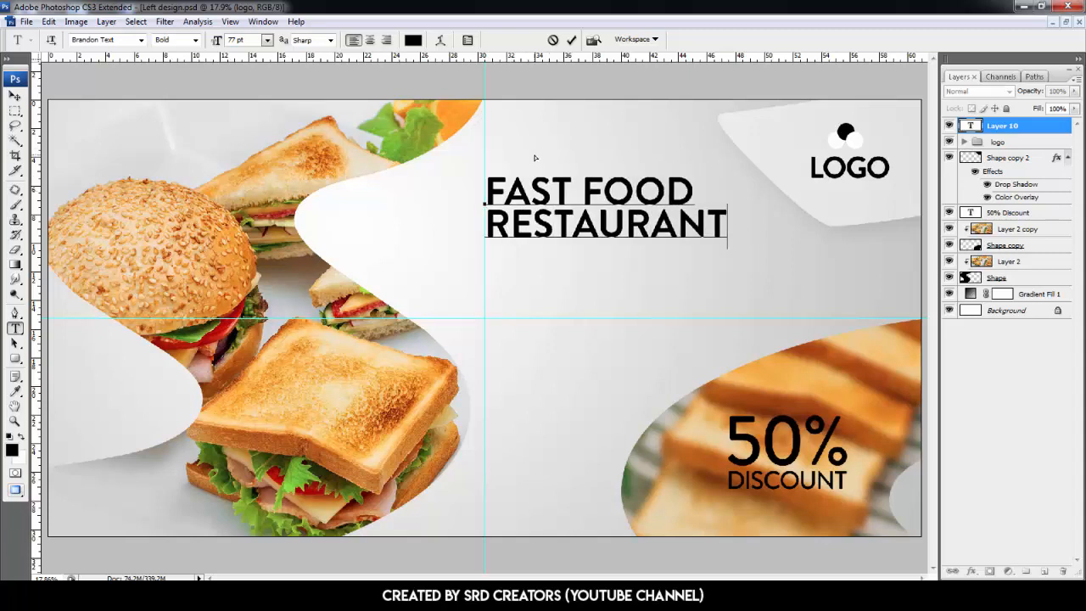
- Review the heading's character settings and commit the FAST FOOD RESTAURANT text
{"action": "left_click", "coordinate": [467, 41]}
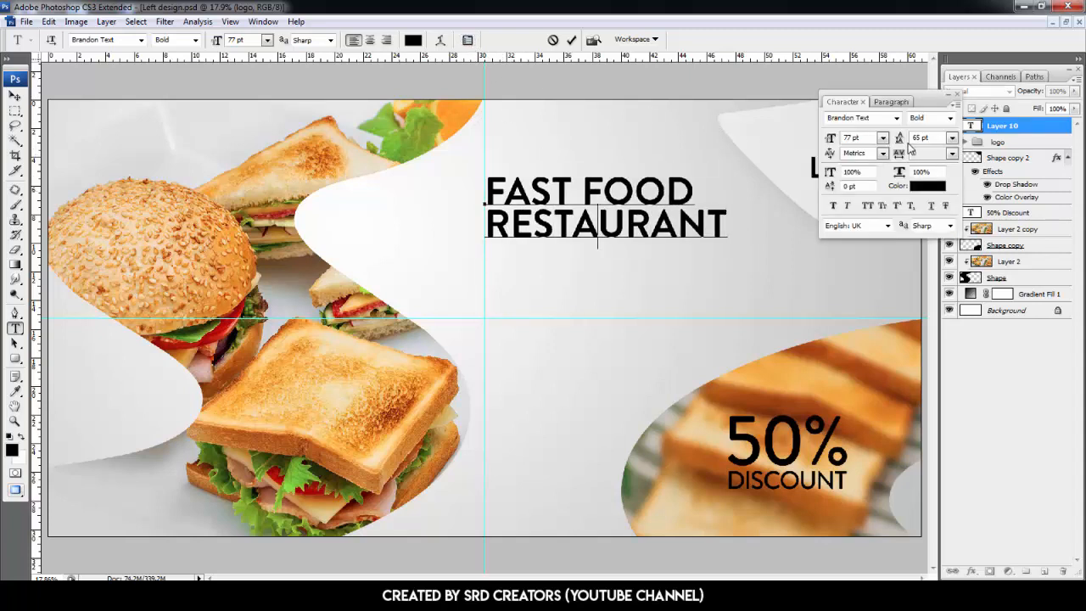
{"action": "left_click", "coordinate": [957, 94]}
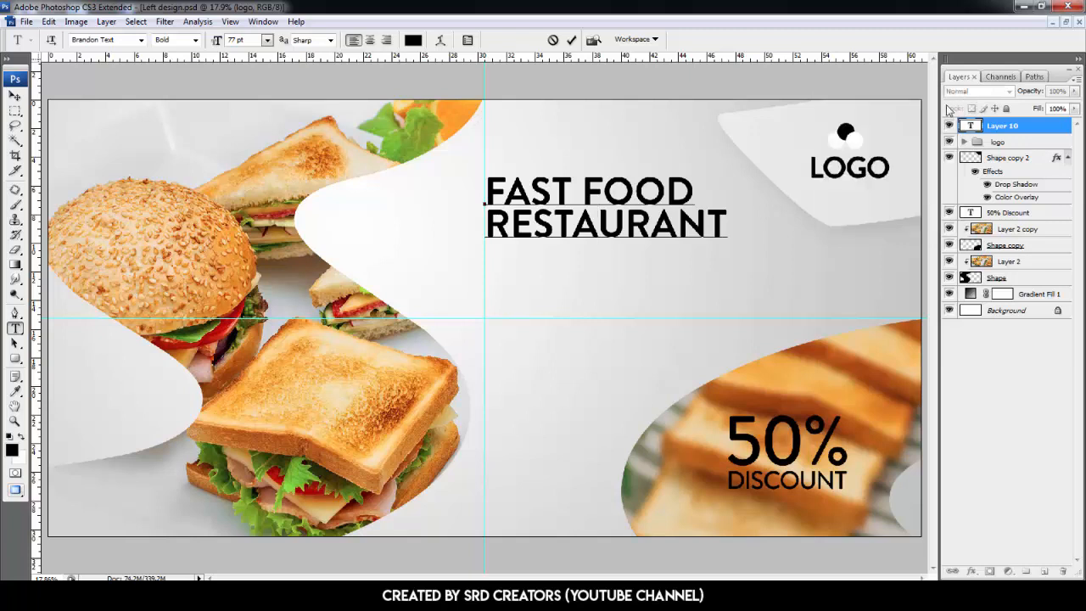
{"action": "key", "text": "Return"}
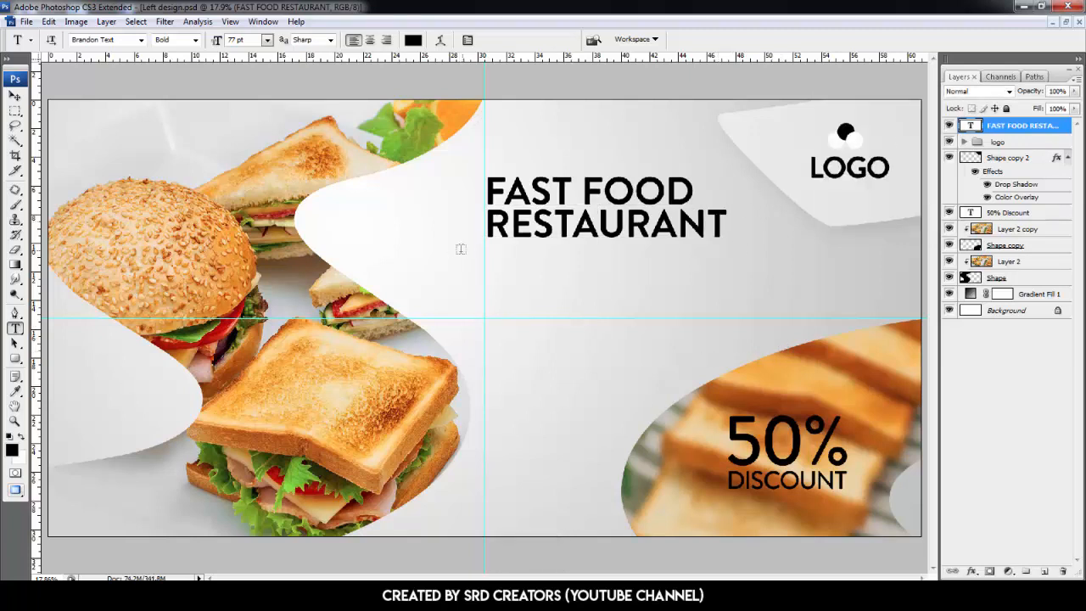
- Create a paragraph text box below the heading with Lorem Ipsum body text in Brandon Text Medium 20 pt
{"action": "left_click_drag", "start_coordinate": [487, 251], "coordinate": [769, 293]}
{"action": "key", "text": "ctrl+a"}
{"action": "left_click_drag", "start_coordinate": [260, 41], "coordinate": [195, 45]}
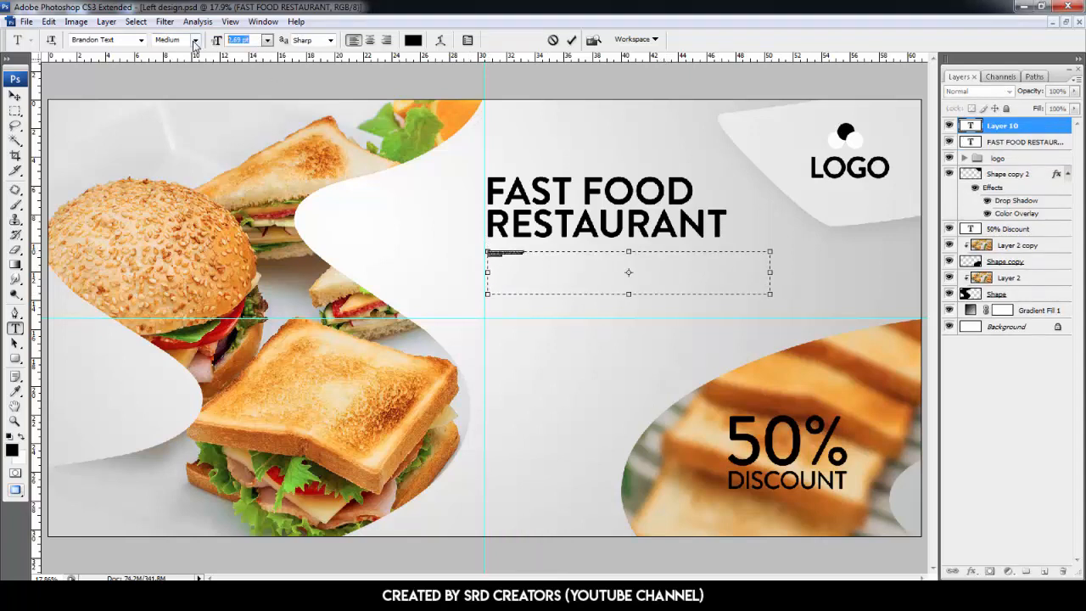
{"action": "type", "text": "20"}
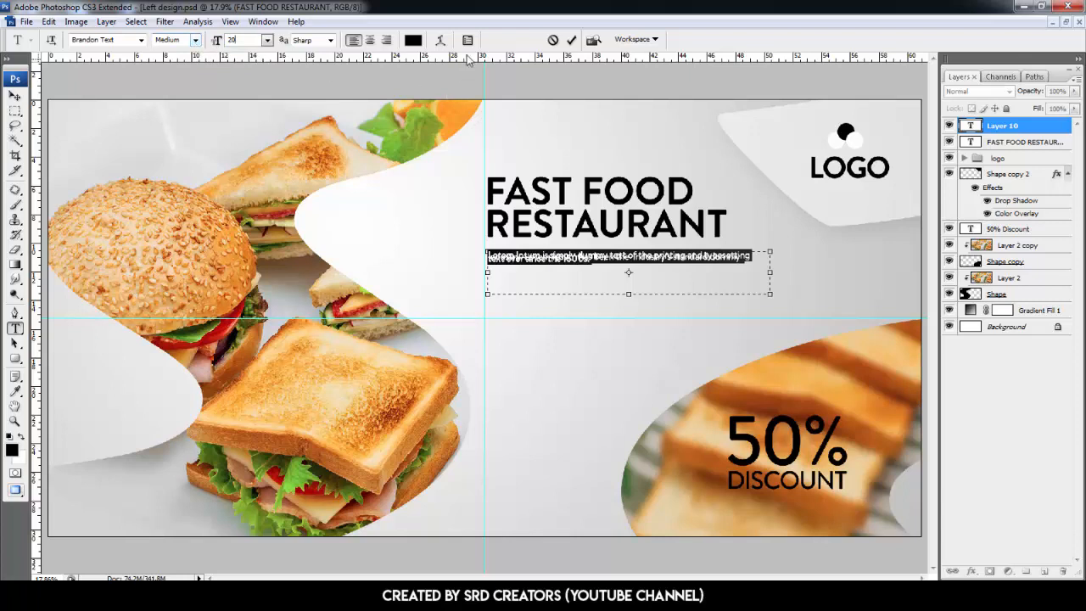
- Set the paragraph's leading to 27 and commit the body text
{"action": "left_click", "coordinate": [468, 40]}
{"action": "left_click_drag", "start_coordinate": [938, 138], "coordinate": [896, 139]}
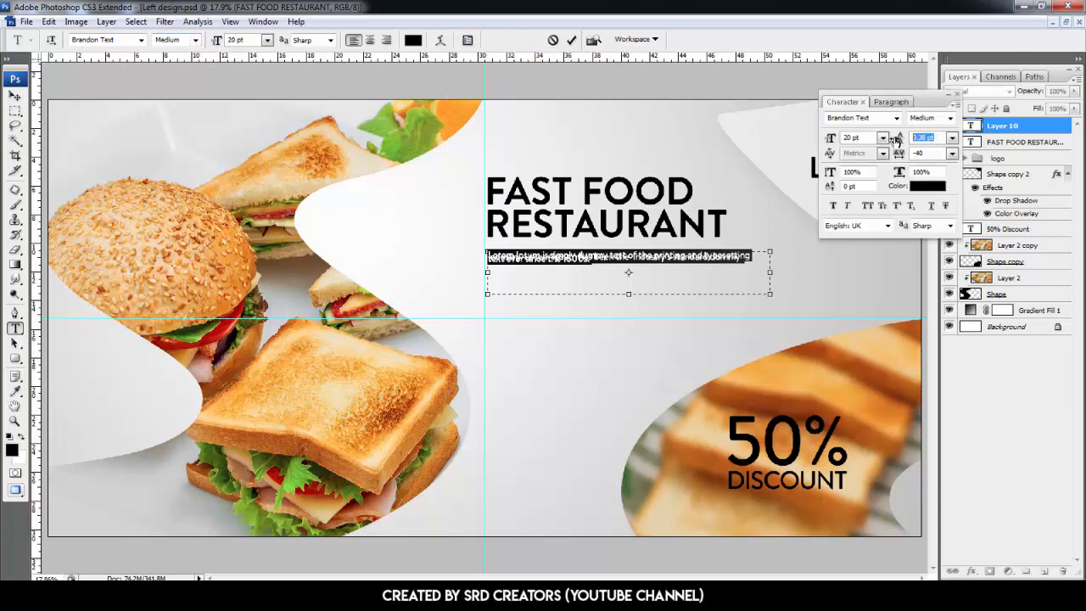
{"action": "type", "text": "27"}
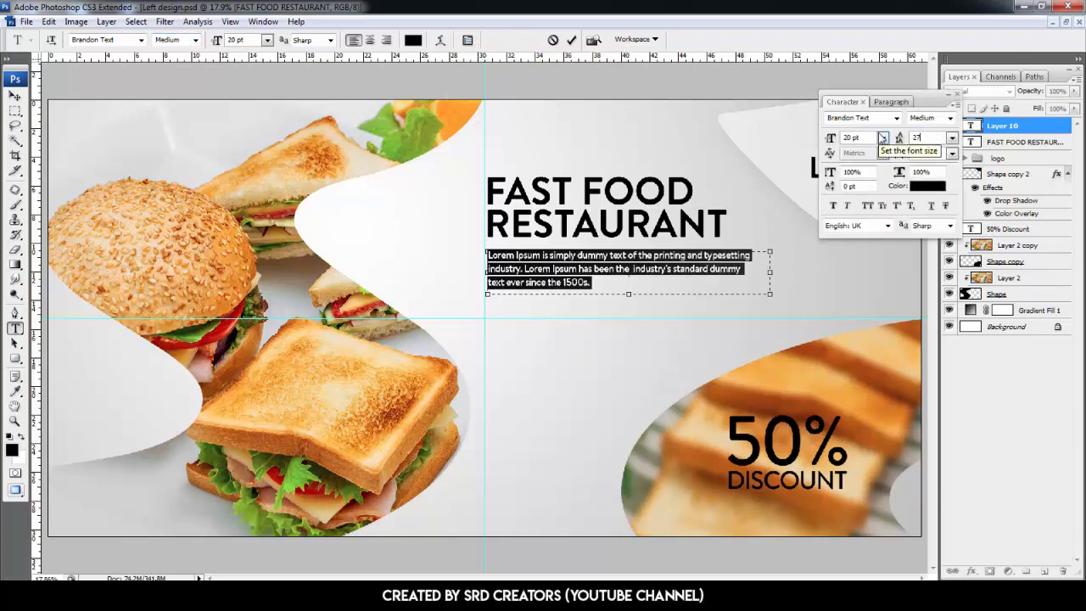
{"action": "key", "text": "Return"}
{"action": "left_click", "coordinate": [956, 93]}
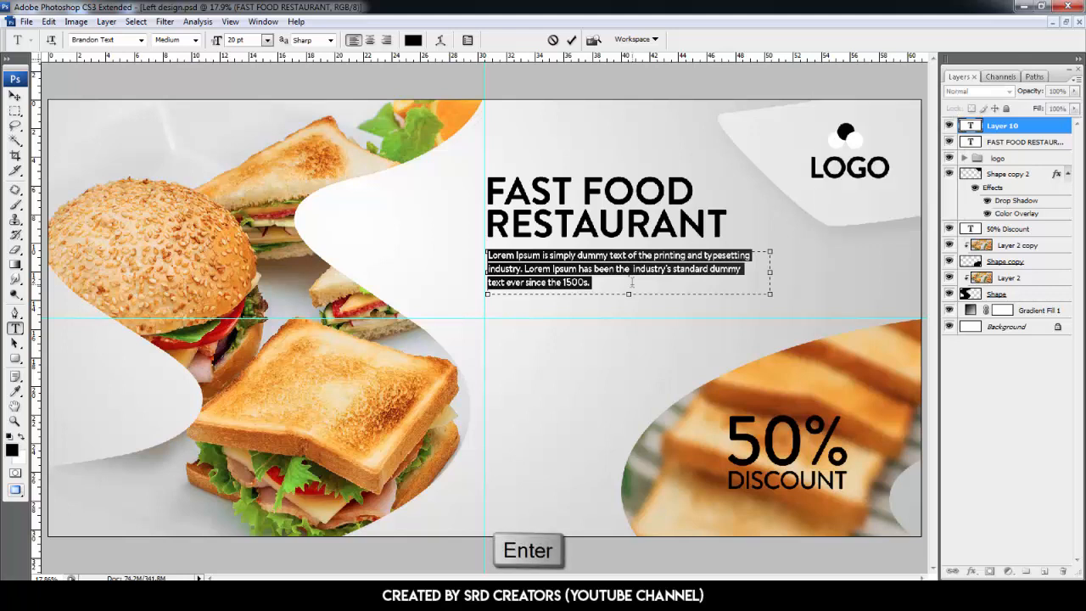
{"action": "key", "text": "Return"}
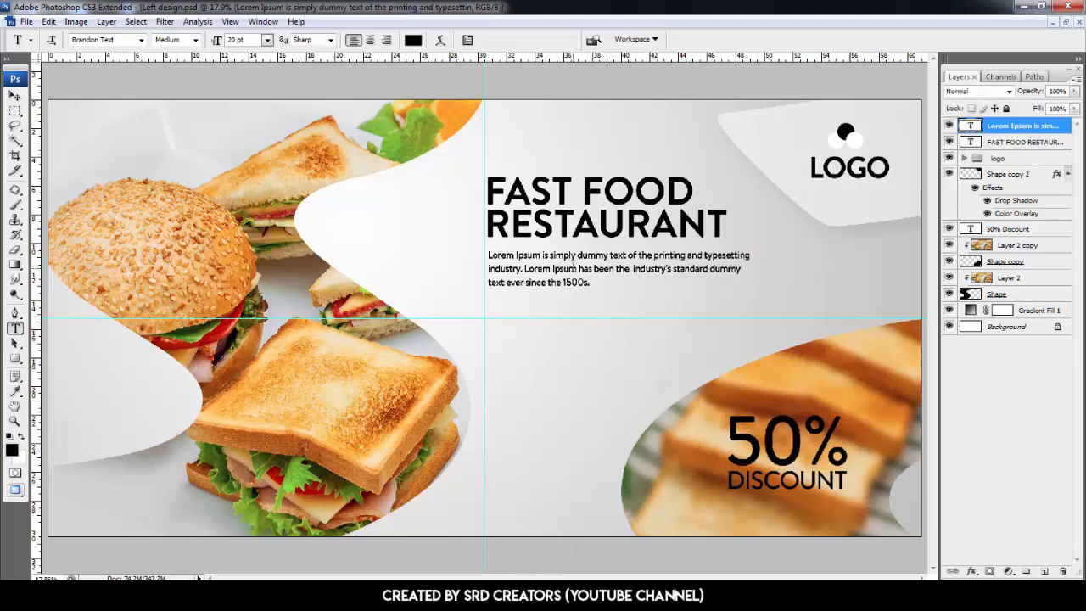
- Add a vertical guide at 37 cm
{"action": "key", "text": "ctrl+r"}
{"action": "key", "text": "v"}
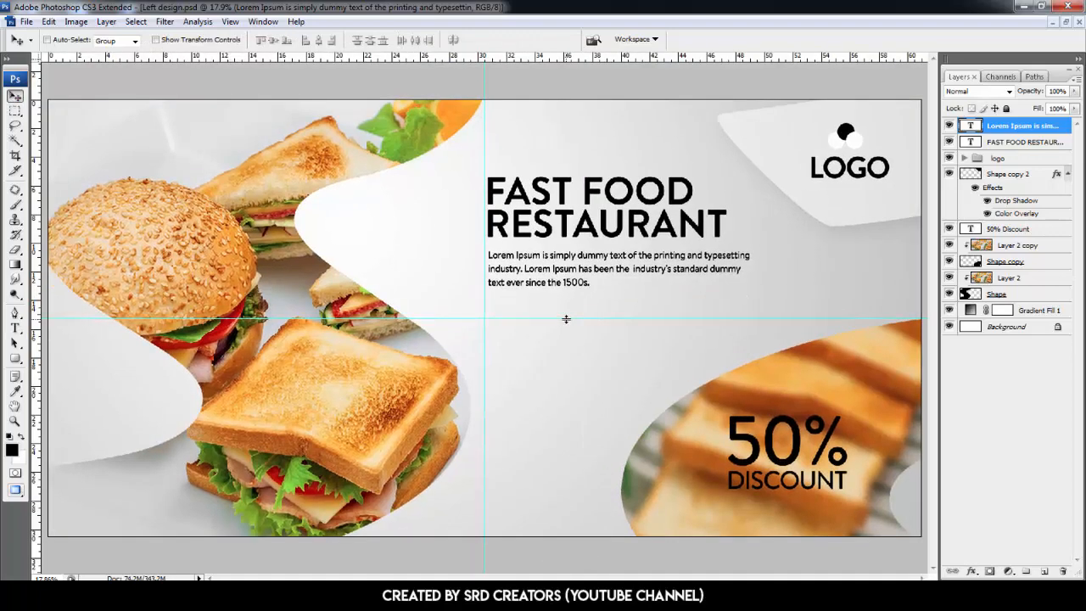
{"action": "left_click", "coordinate": [230, 21]}
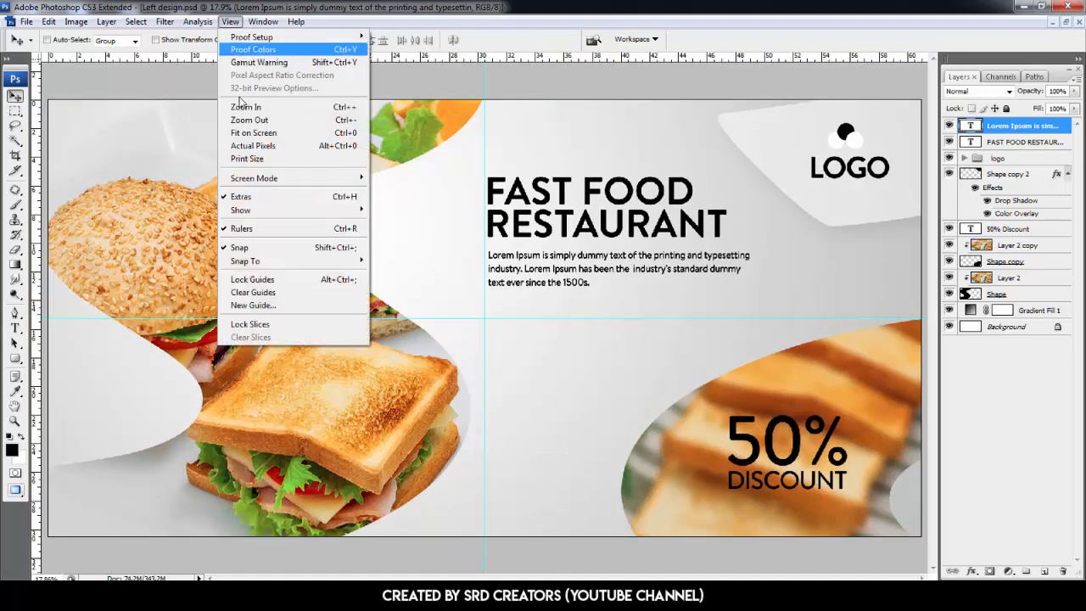
{"action": "left_click", "coordinate": [269, 311]}
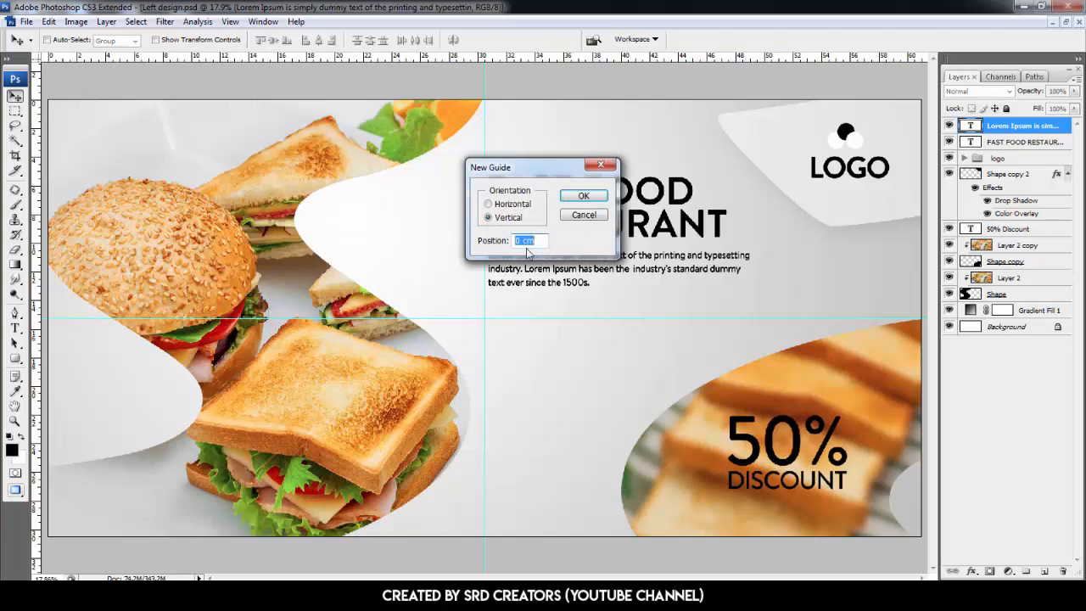
{"action": "type", "text": "37CM"}
{"action": "key", "text": "Return"}
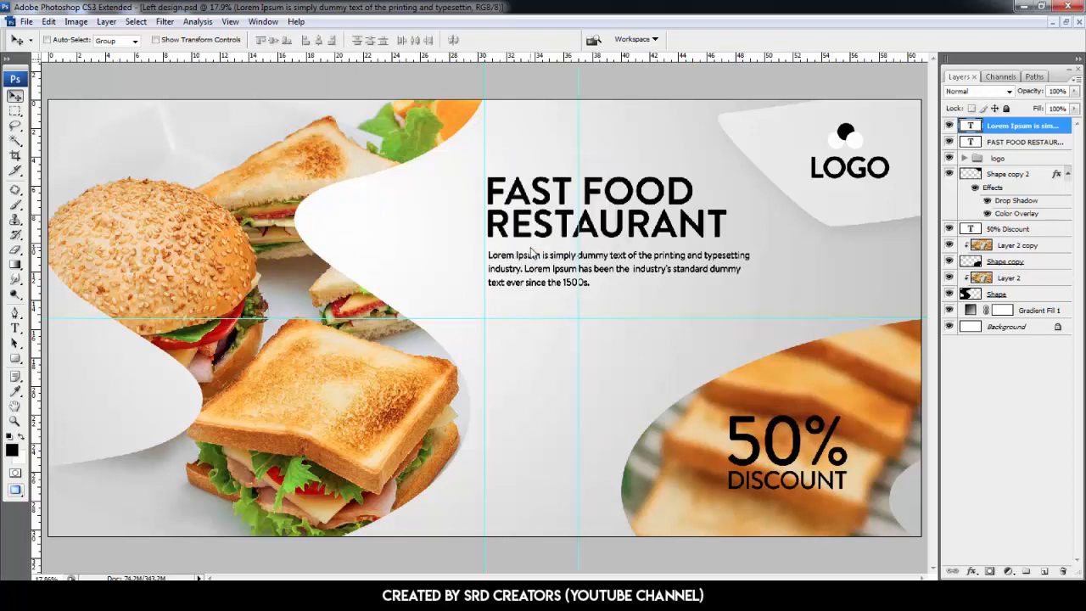
- Add a horizontal guide at 17 cm
{"action": "left_click", "coordinate": [230, 21]}
{"action": "left_click", "coordinate": [269, 311]}
{"action": "left_click", "coordinate": [489, 204]}
{"action": "left_click", "coordinate": [542, 242]}
{"action": "left_click_drag", "start_coordinate": [542, 242], "coordinate": [514, 242]}
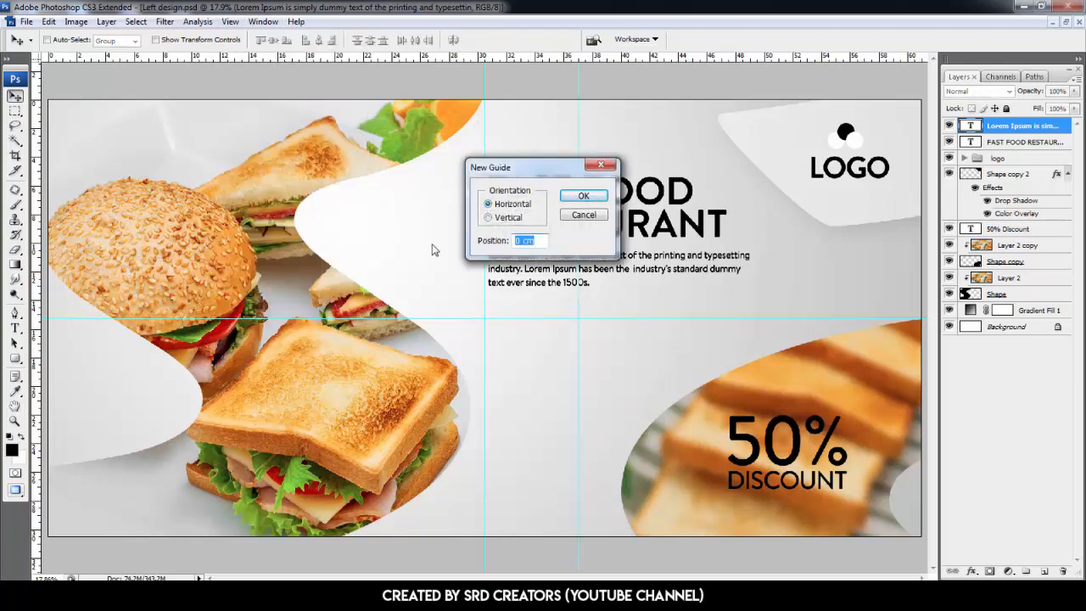
{"action": "type", "text": "17cm"}
{"action": "key", "text": "Return"}
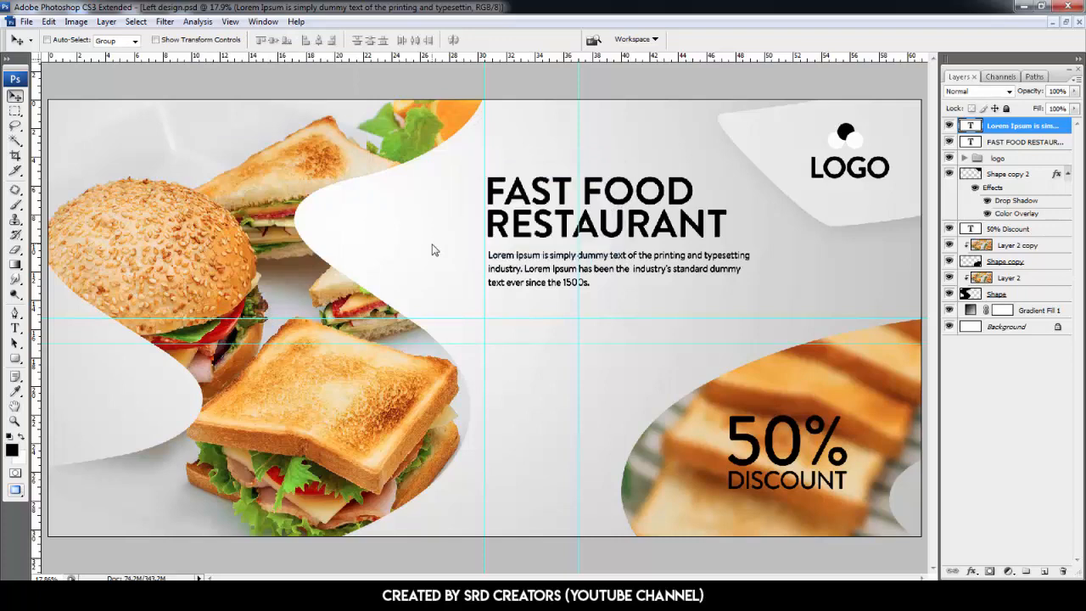
- Draw a rounded rectangle path with 100 px radius between the guides below the body text
{"action": "key", "text": "ctrl+plus"}
{"action": "key", "text": "ctrl+plus"}
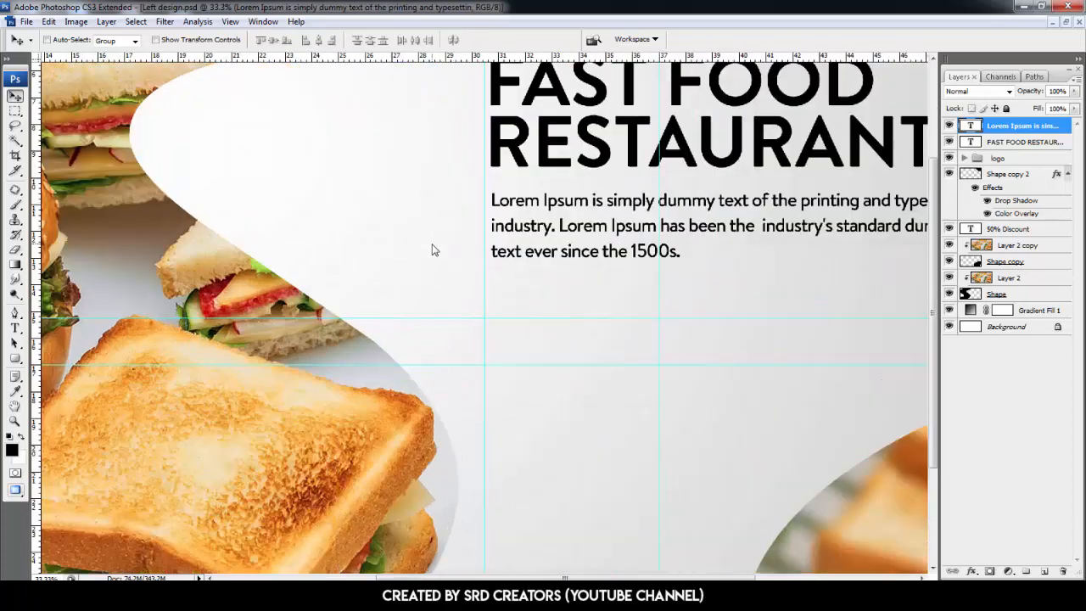
{"action": "mouse_move", "coordinate": [436, 247]}
{"action": "left_mouse_down"}
{"action": "mouse_move", "coordinate": [416, 227]}
{"action": "mouse_move", "coordinate": [427, 240]}
{"action": "left_mouse_up"}
{"action": "left_click", "coordinate": [16, 360]}
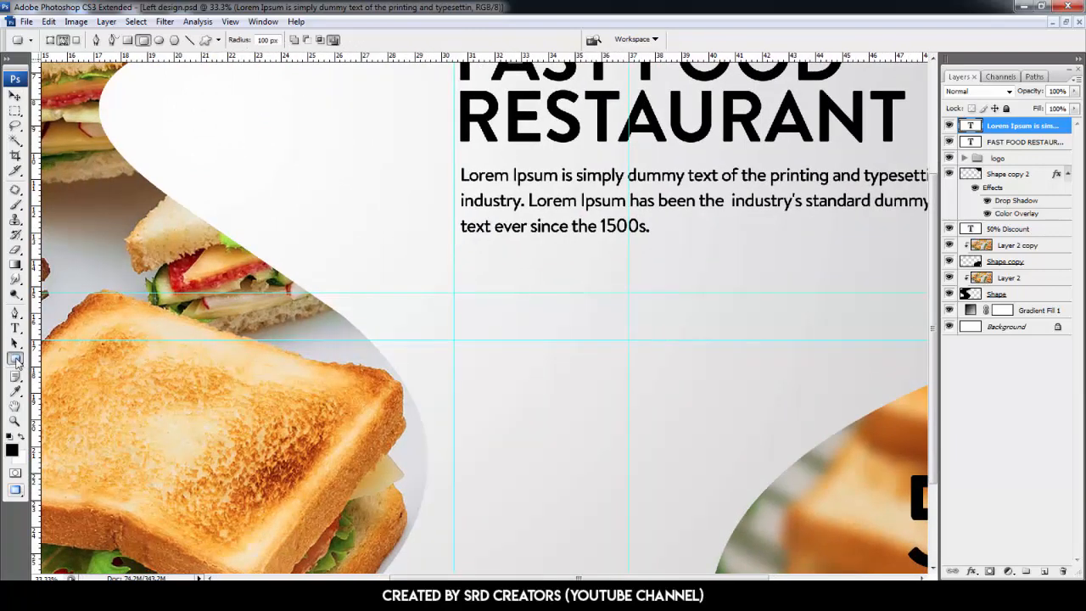
{"action": "right_click", "coordinate": [16, 360]}
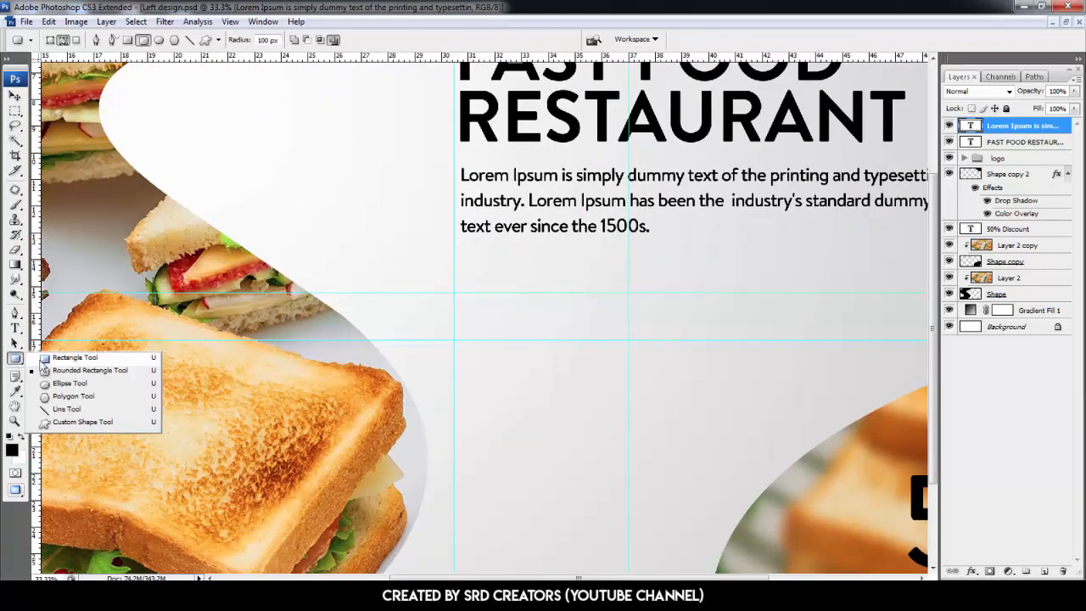
{"action": "left_click", "coordinate": [92, 372]}
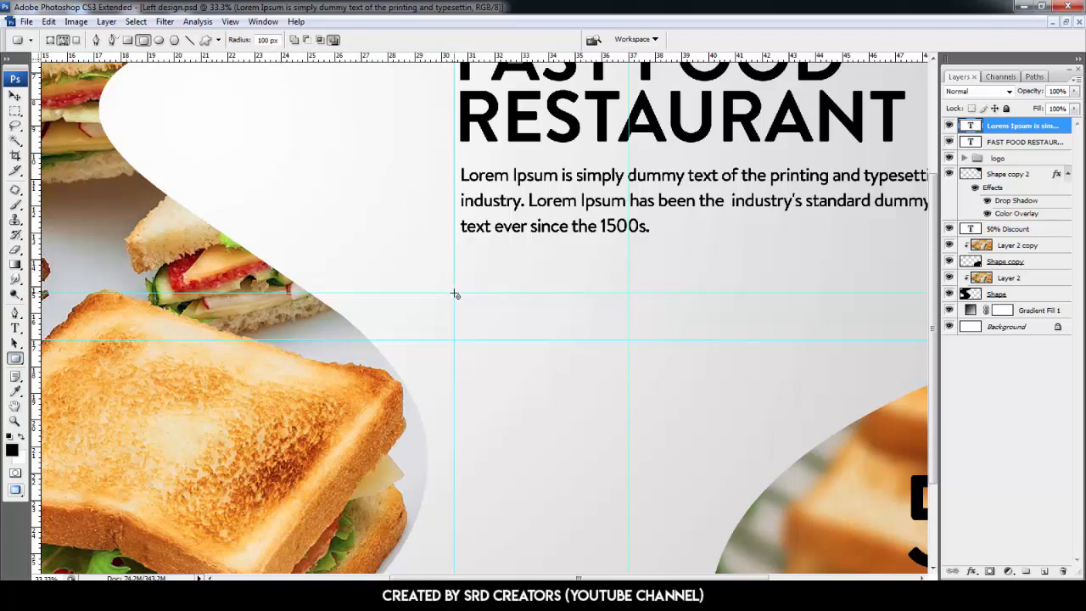
{"action": "left_click_drag", "start_coordinate": [466, 303], "coordinate": [628, 343]}
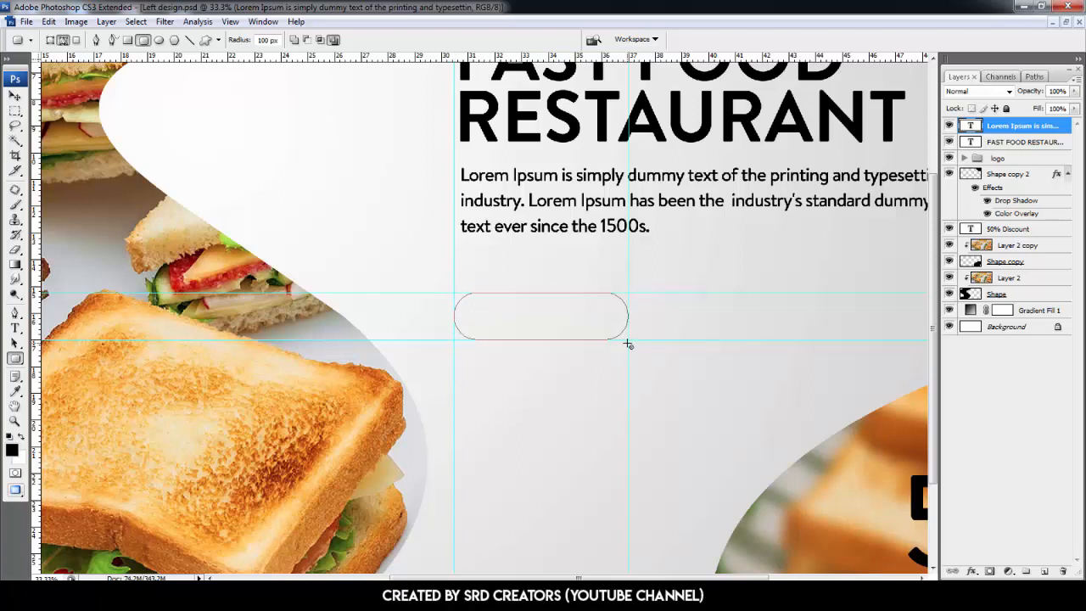
- On a new layer, fill a selection made from the rounded rectangle path with black and deselect
{"action": "left_click", "coordinate": [1045, 571]}
{"action": "right_click", "coordinate": [542, 315]}
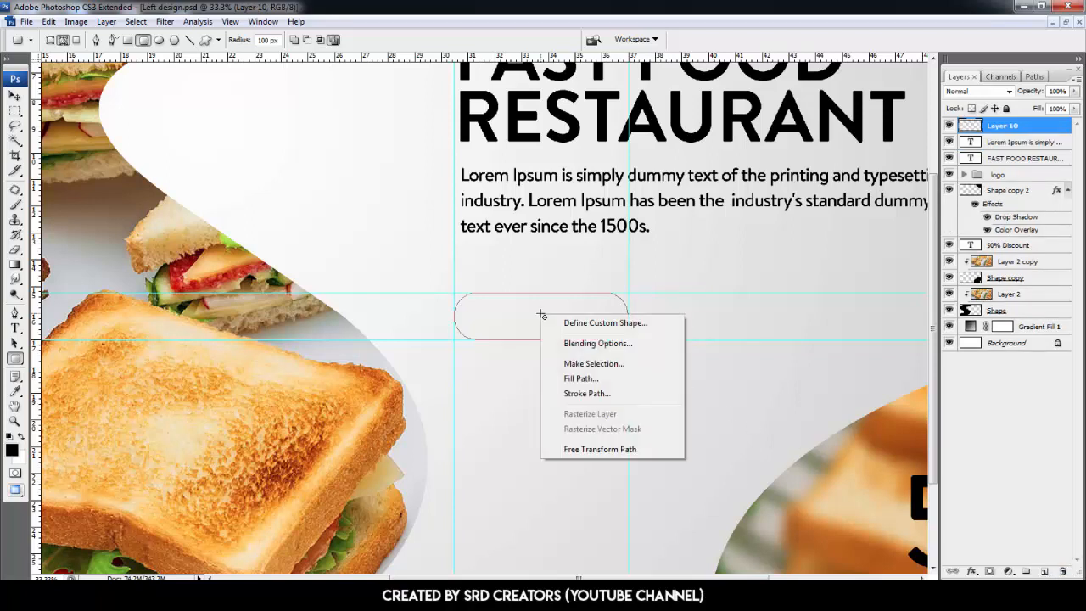
{"action": "left_click", "coordinate": [578, 361]}
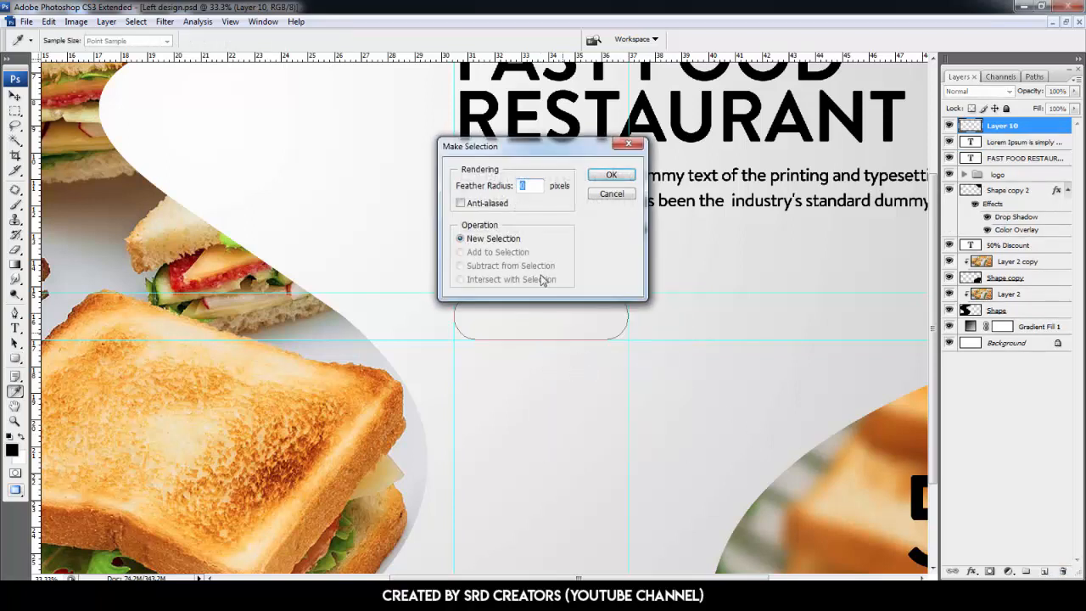
{"action": "left_click", "coordinate": [611, 175]}
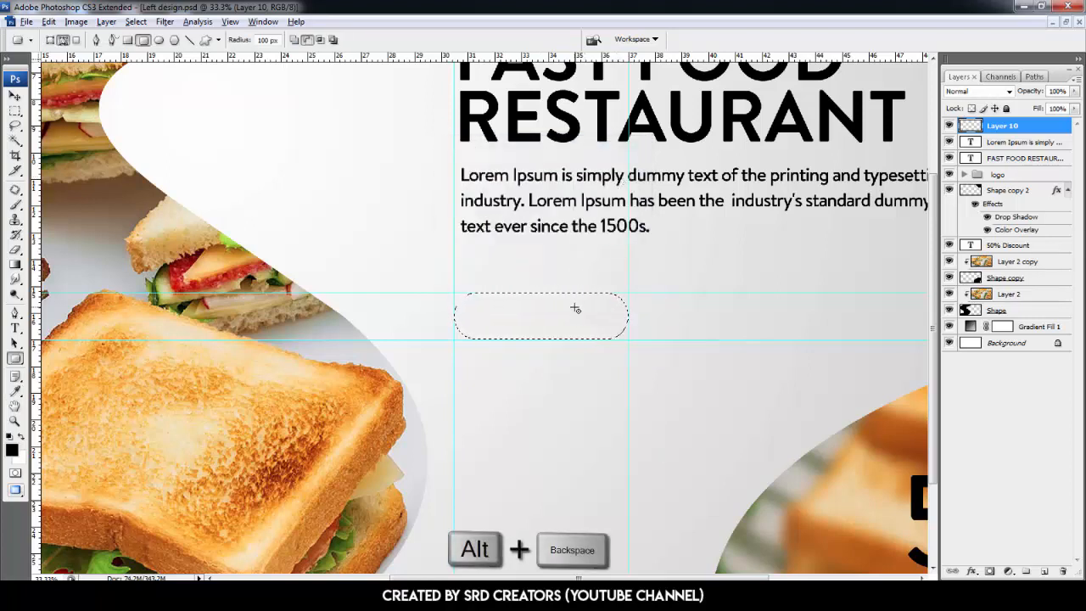
{"action": "key", "text": "alt+BackSpace"}
{"action": "key", "text": "ctrl+d"}
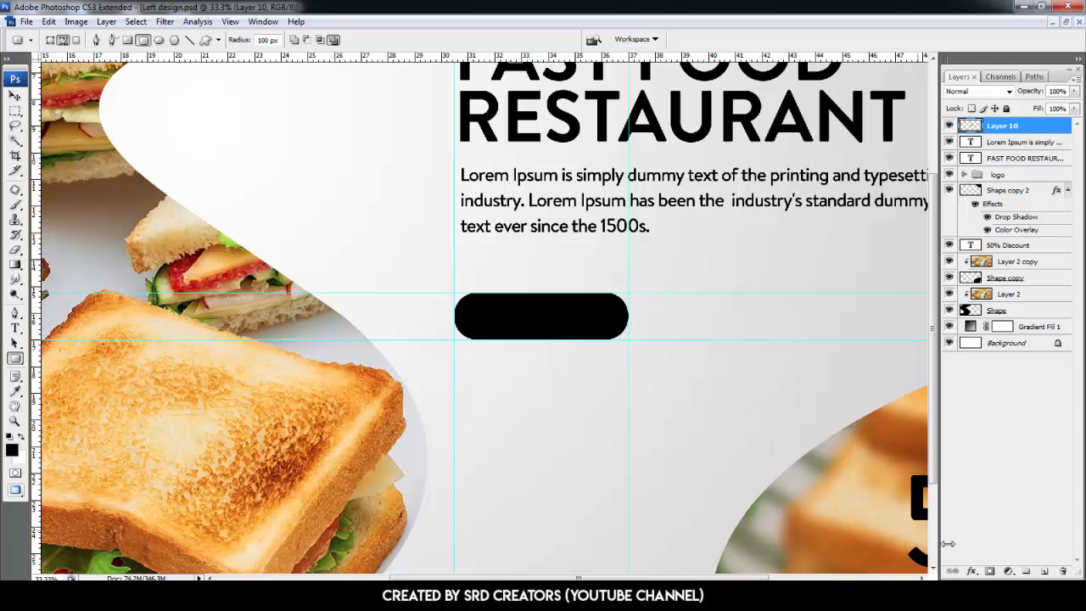
- Add a Gradient Overlay layer style to the button layer
{"action": "left_click", "coordinate": [973, 571]}
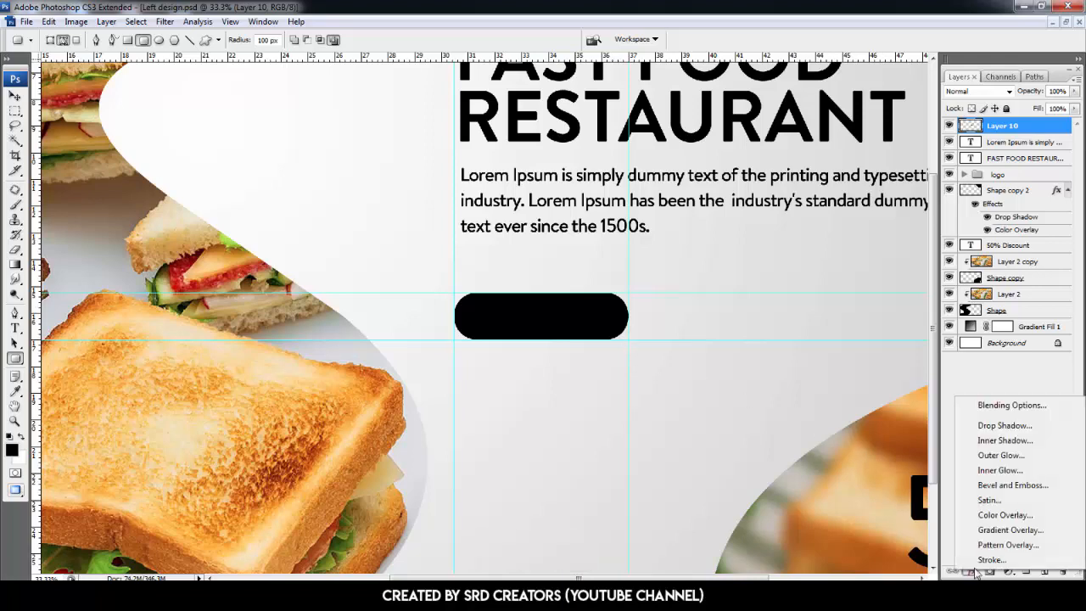
{"action": "left_click", "coordinate": [1008, 529]}
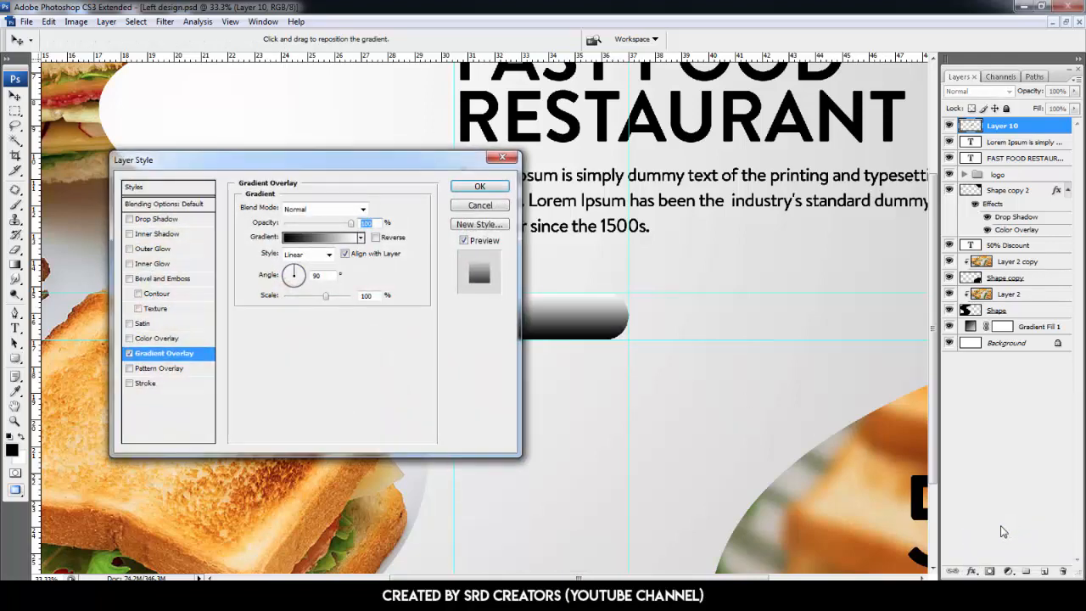
{"action": "left_click_drag", "start_coordinate": [425, 172], "coordinate": [897, 170]}
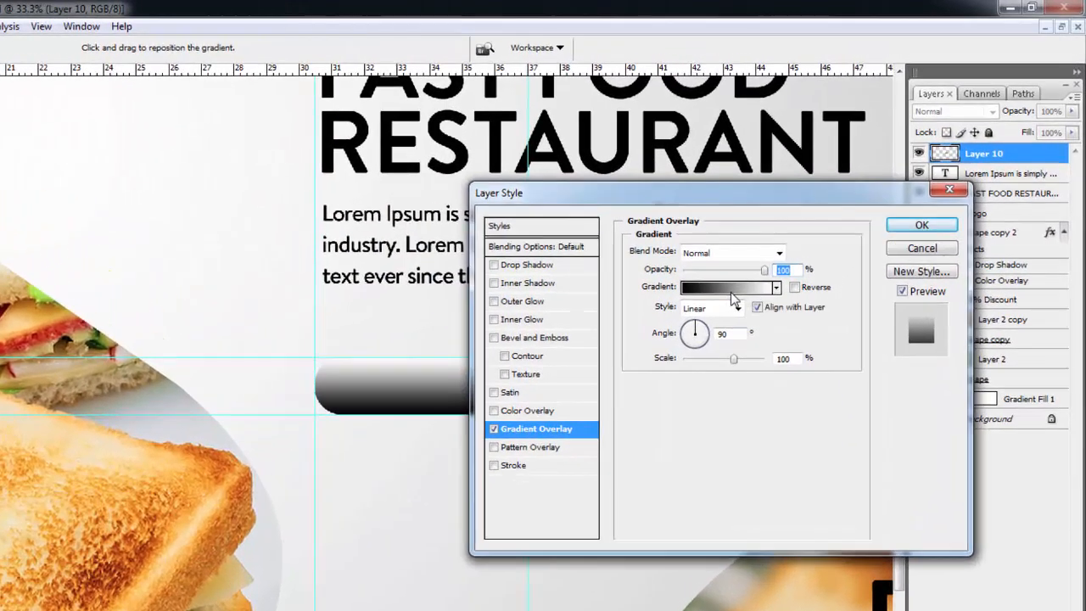
- In the gradient editor, start from the black-to-white preset and set the left stop colour to 337e0a
{"action": "left_click", "coordinate": [798, 235]}
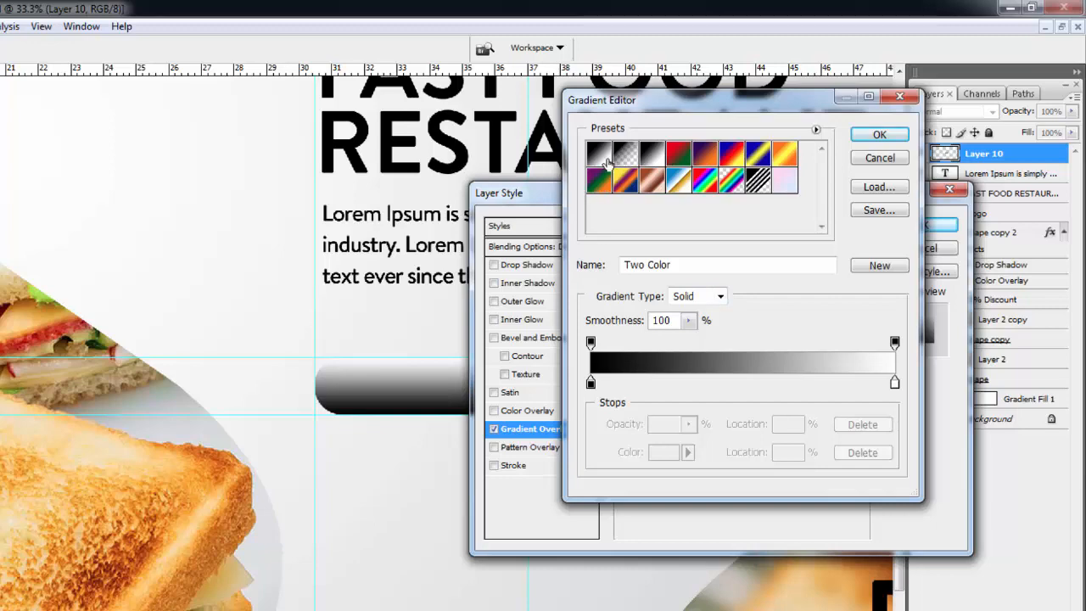
{"action": "left_click", "coordinate": [606, 160]}
{"action": "left_click", "coordinate": [591, 383]}
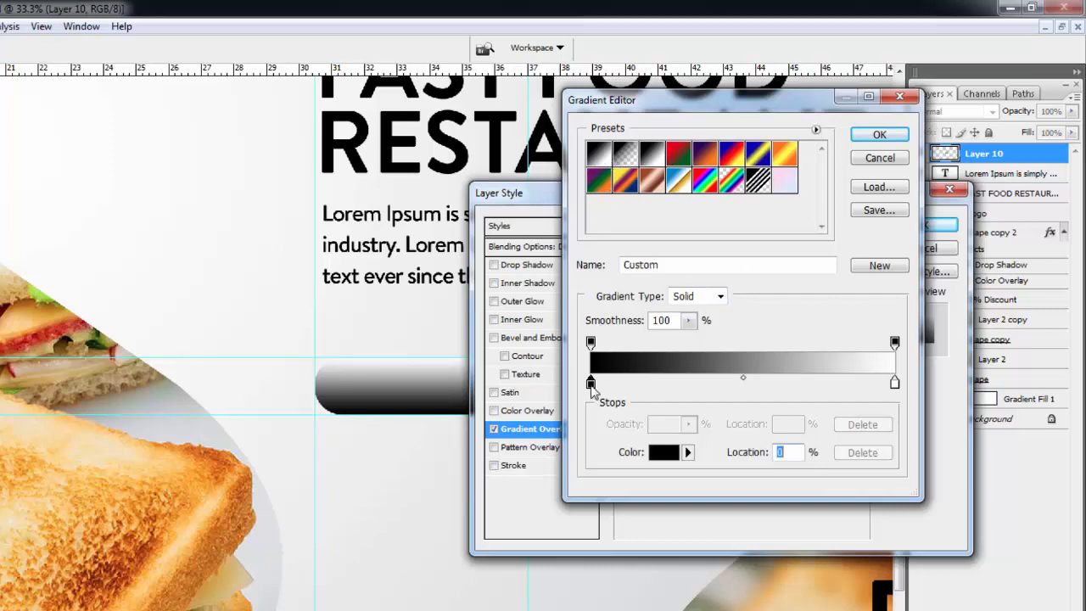
{"action": "left_click", "coordinate": [664, 452]}
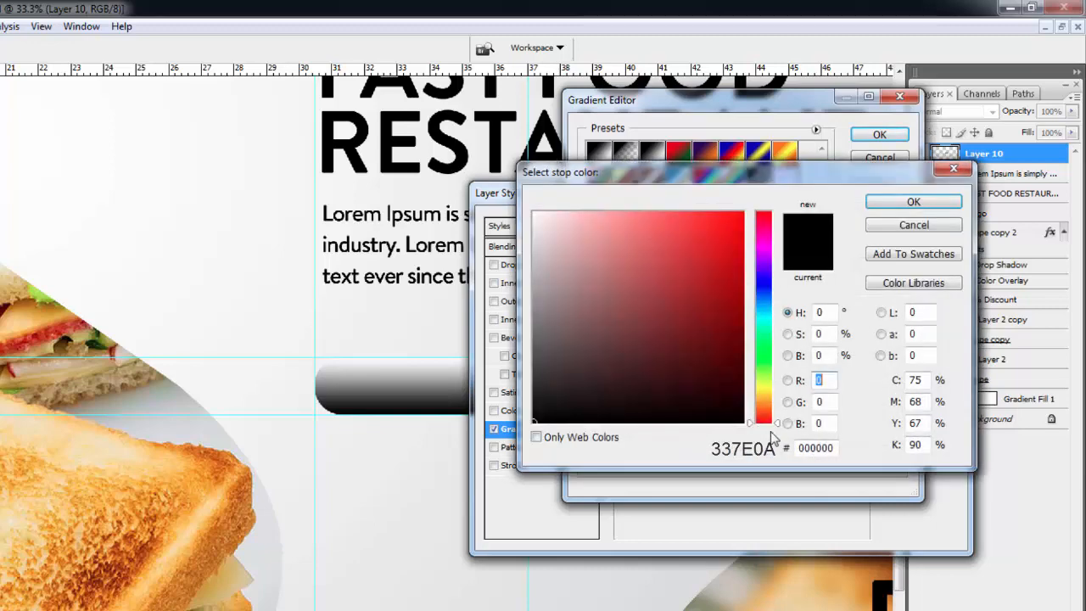
{"action": "left_click", "coordinate": [821, 448]}
{"action": "type", "text": "337e0a"}
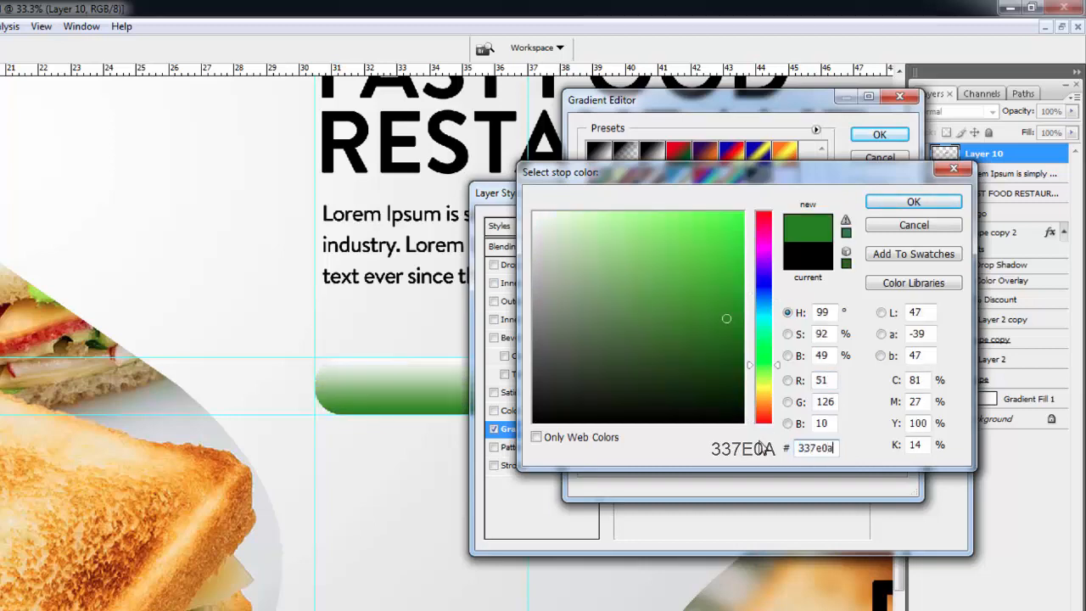
{"action": "key", "text": "Return"}
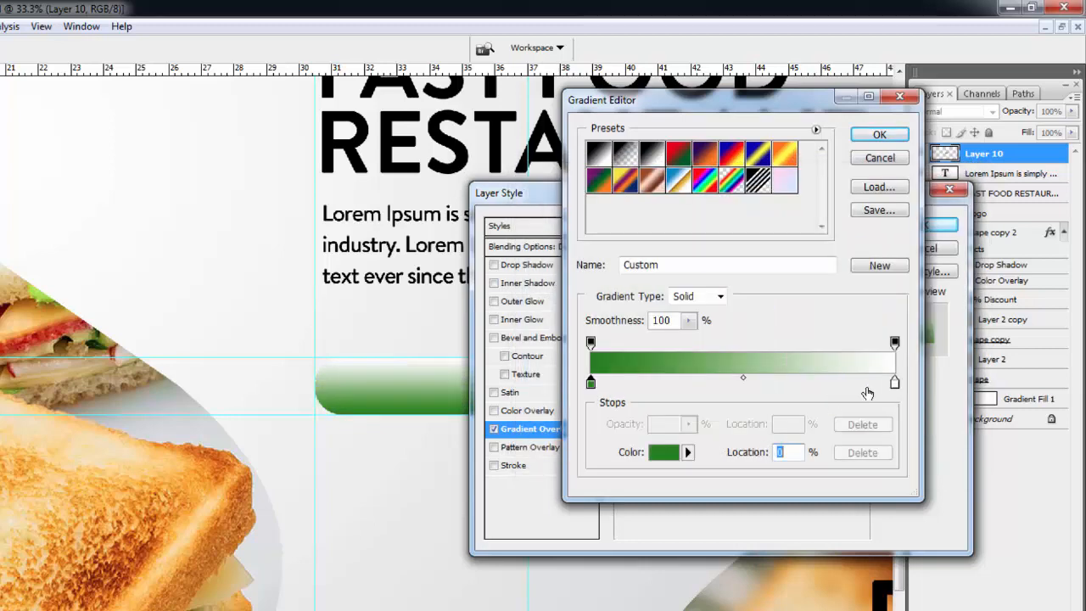
- Set the right gradient stop colour to 8fed04 and confirm the gradient
{"action": "left_click", "coordinate": [894, 383]}
{"action": "left_click", "coordinate": [665, 452]}
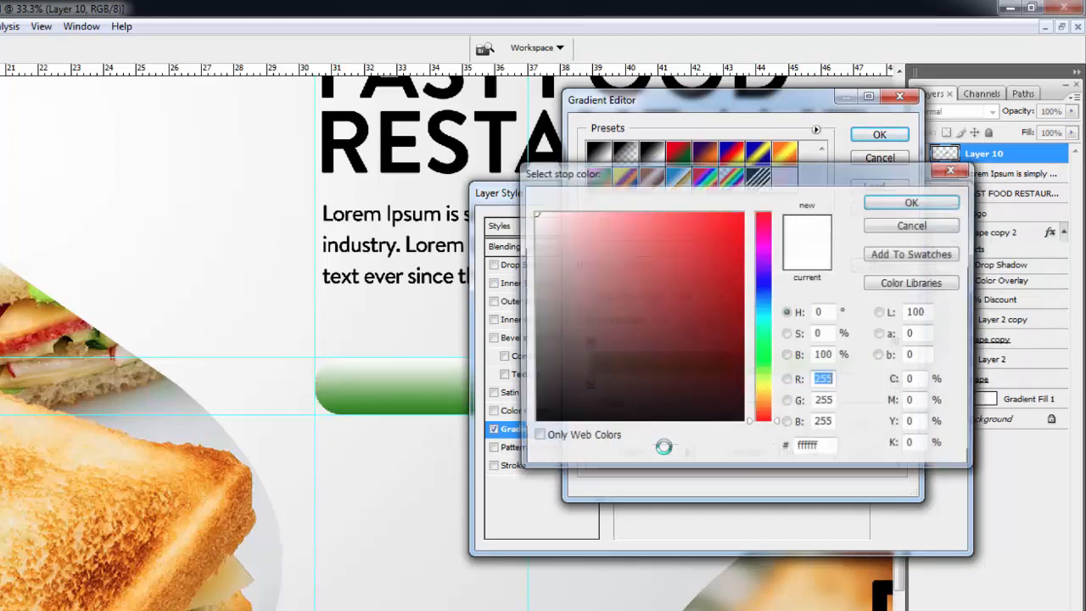
{"action": "left_click", "coordinate": [823, 448]}
{"action": "type", "text": "8fed04"}
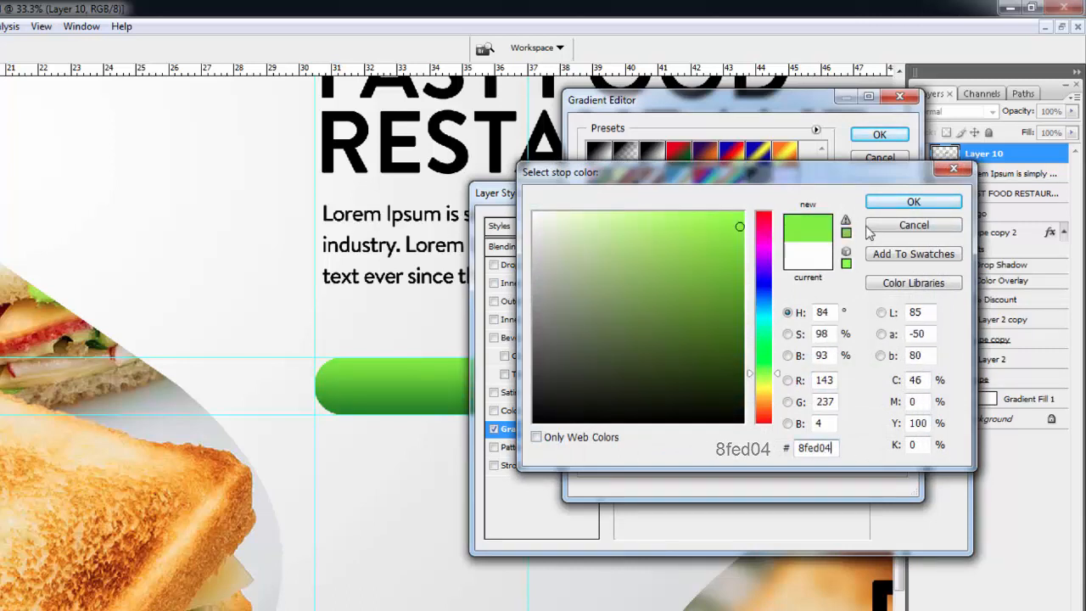
{"action": "left_click", "coordinate": [895, 204]}
{"action": "left_click", "coordinate": [880, 136]}
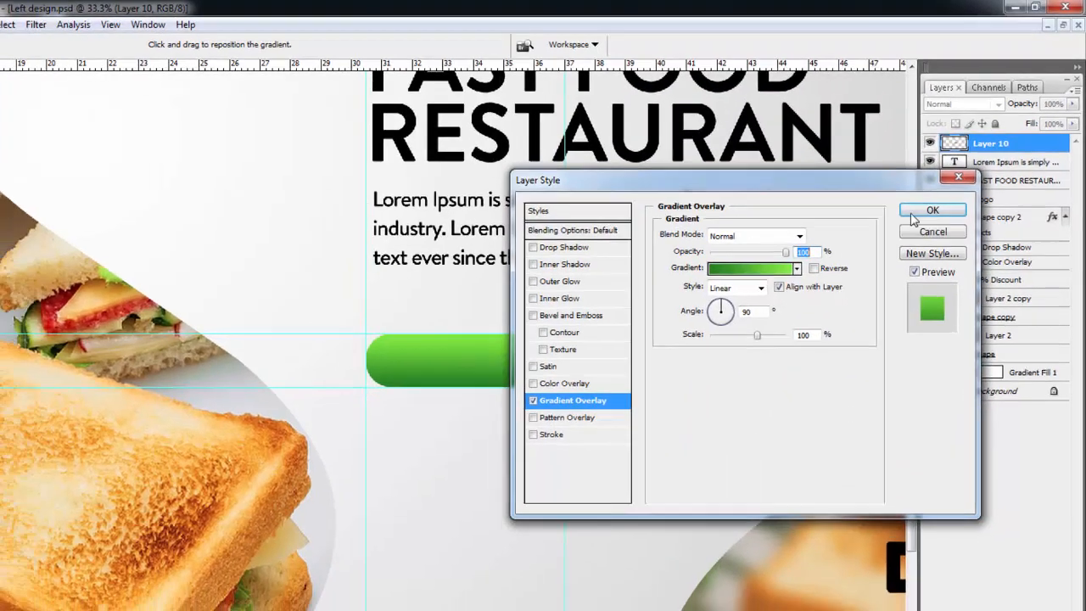
- Confirm the button's gradient style and add white ORDER NOW text near the button
{"action": "left_click", "coordinate": [918, 227]}
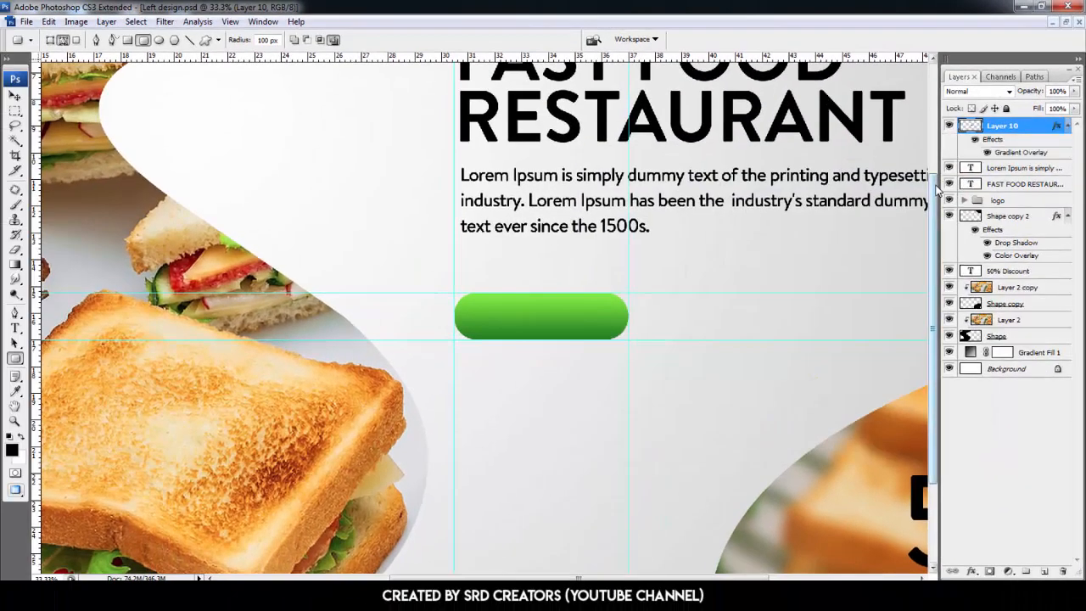
{"action": "key", "text": "t"}
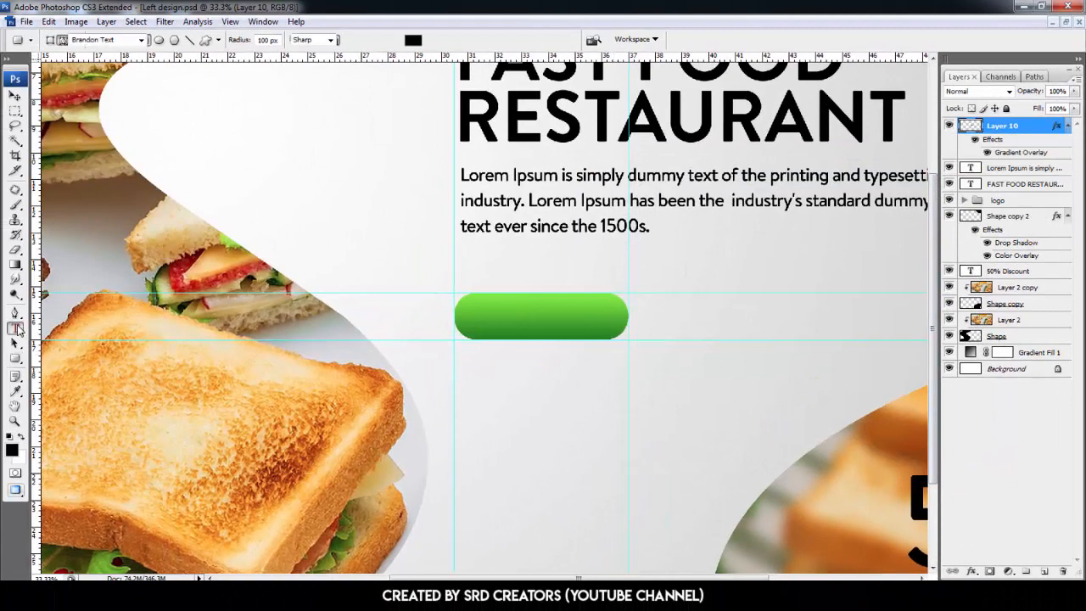
{"action": "left_click", "coordinate": [516, 369]}
{"action": "type", "text": "ER NO"}
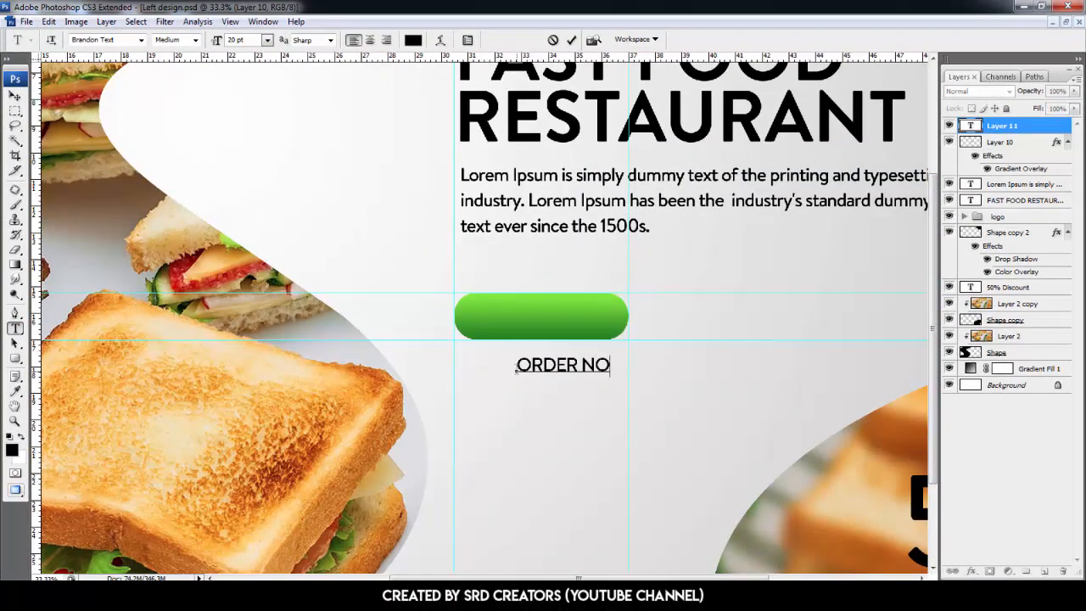
{"action": "type", "text": "W"}
{"action": "key", "text": "ctrl+a"}
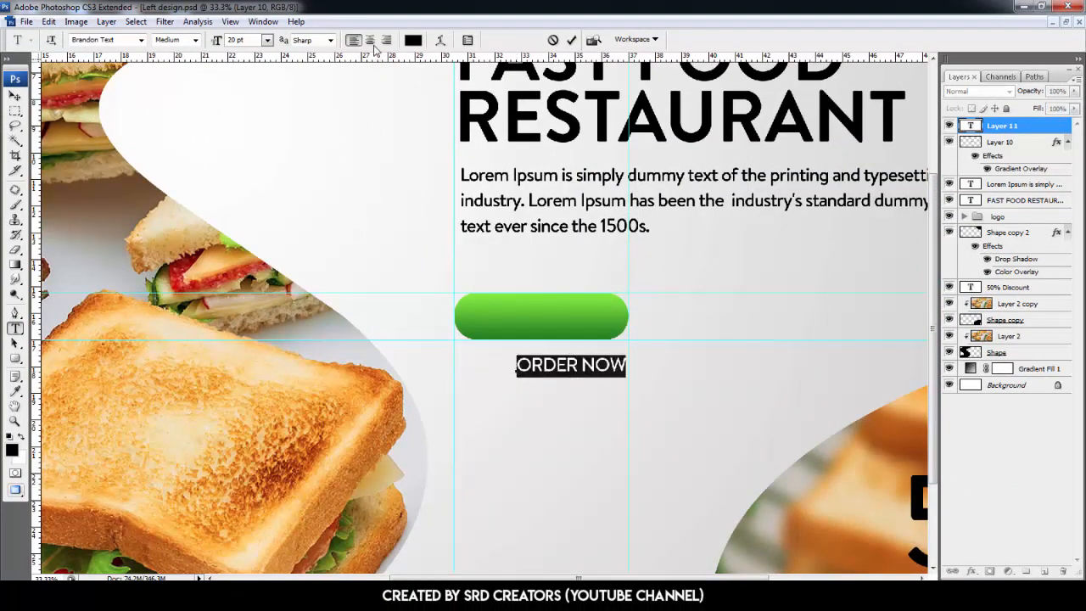
{"action": "left_click", "coordinate": [414, 40]}
{"action": "left_click", "coordinate": [637, 176]}
{"action": "left_click", "coordinate": [944, 165]}
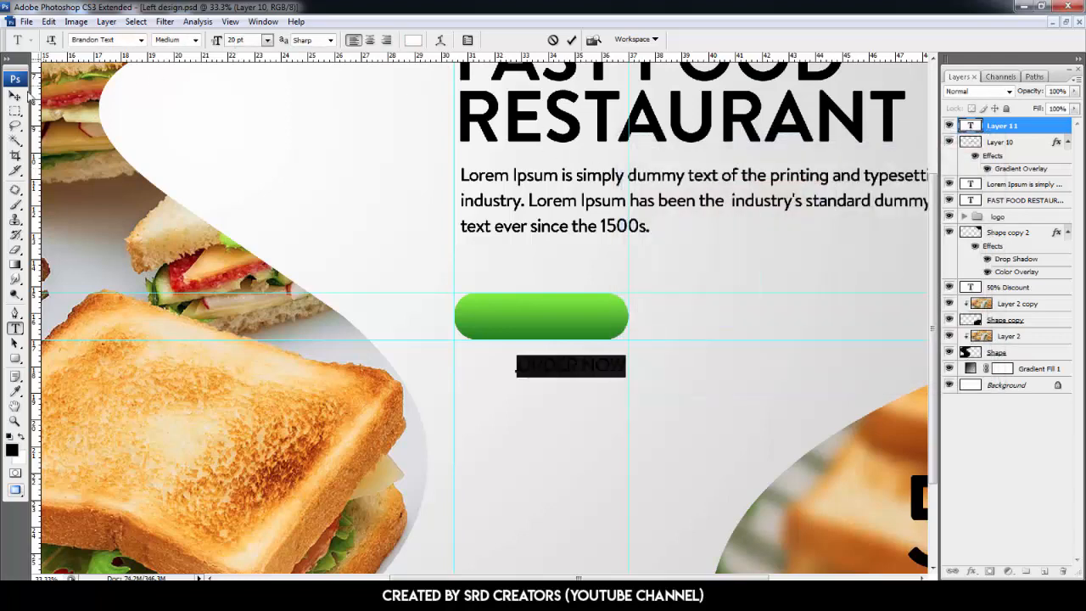
- Place the ORDER NOW text on the button, centre-align the two layers, and move both beneath the body text
{"action": "left_click", "coordinate": [14, 96]}
{"action": "left_click_drag", "start_coordinate": [547, 361], "coordinate": [533, 320]}
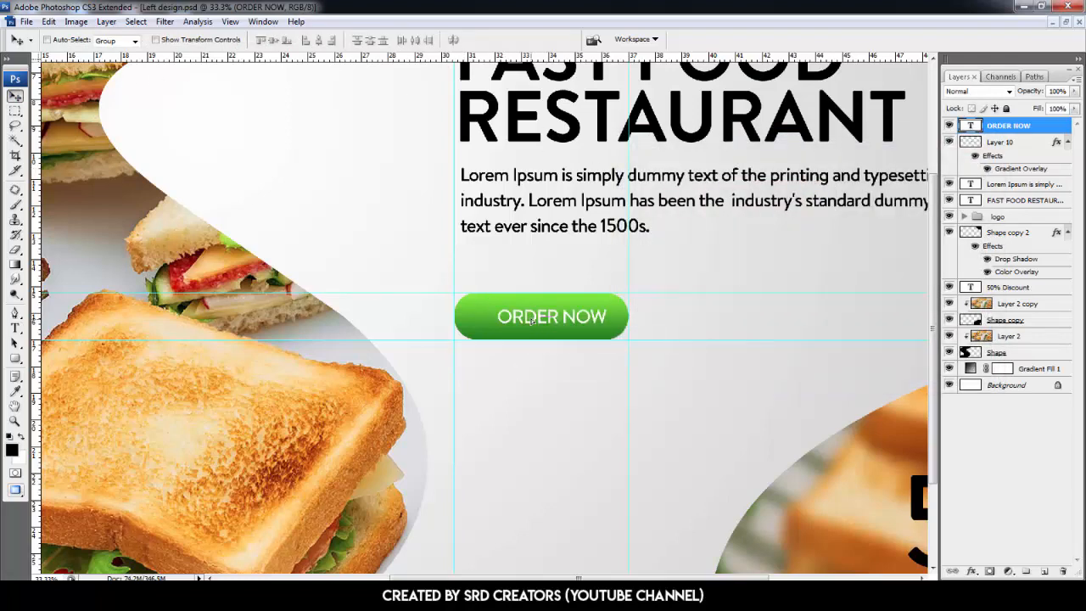
{"action": "left_click", "coordinate": [1017, 144], "text": "ctrl"}
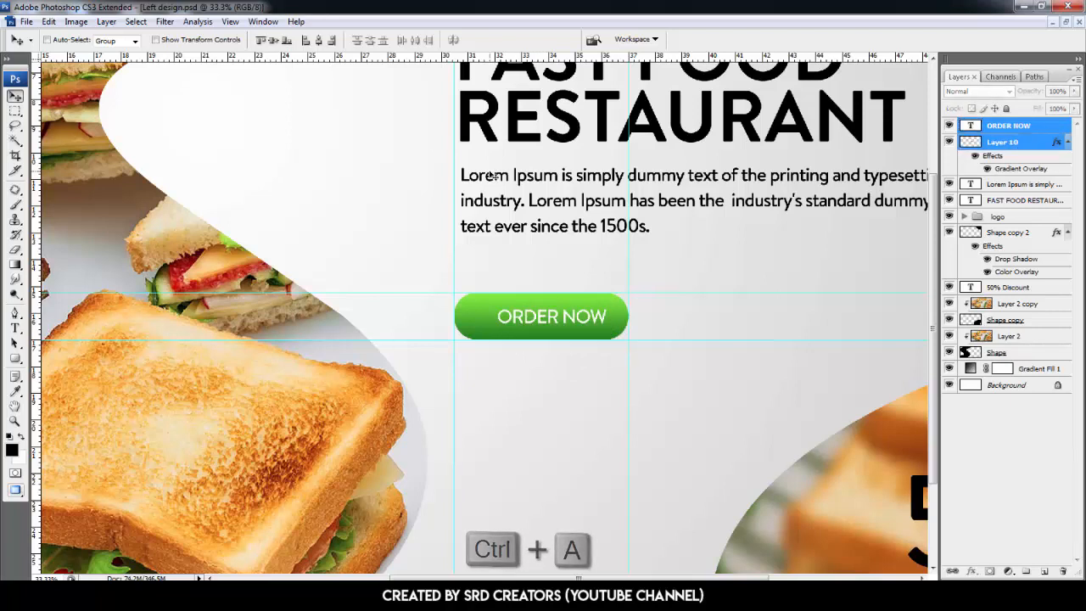
{"action": "left_click", "coordinate": [319, 41]}
{"action": "left_click", "coordinate": [272, 41]}
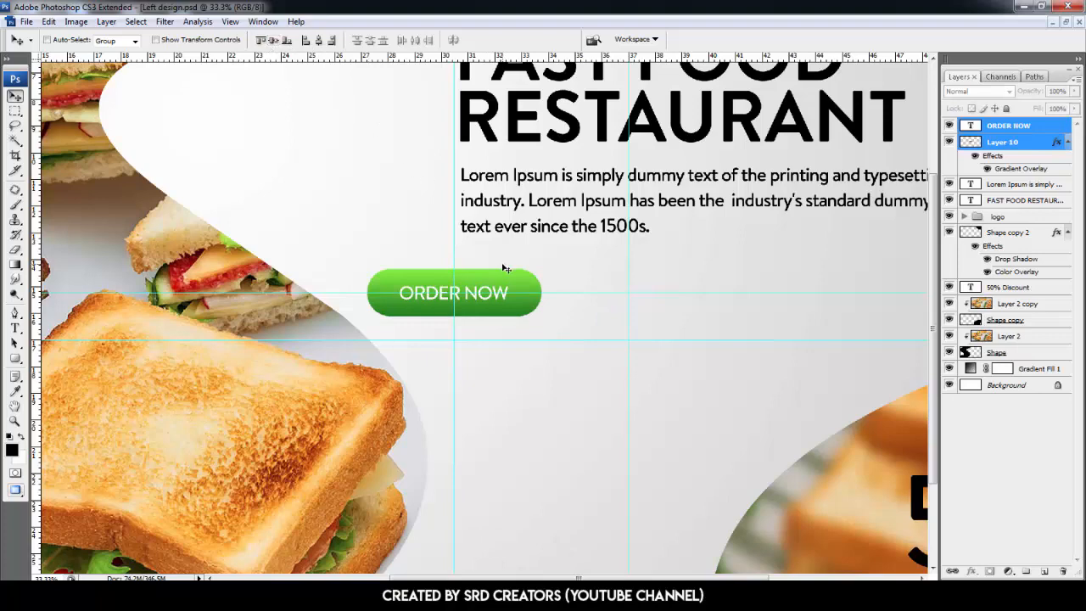
{"action": "left_click_drag", "start_coordinate": [513, 286], "coordinate": [580, 312]}
{"action": "key", "text": "ctrl+0"}
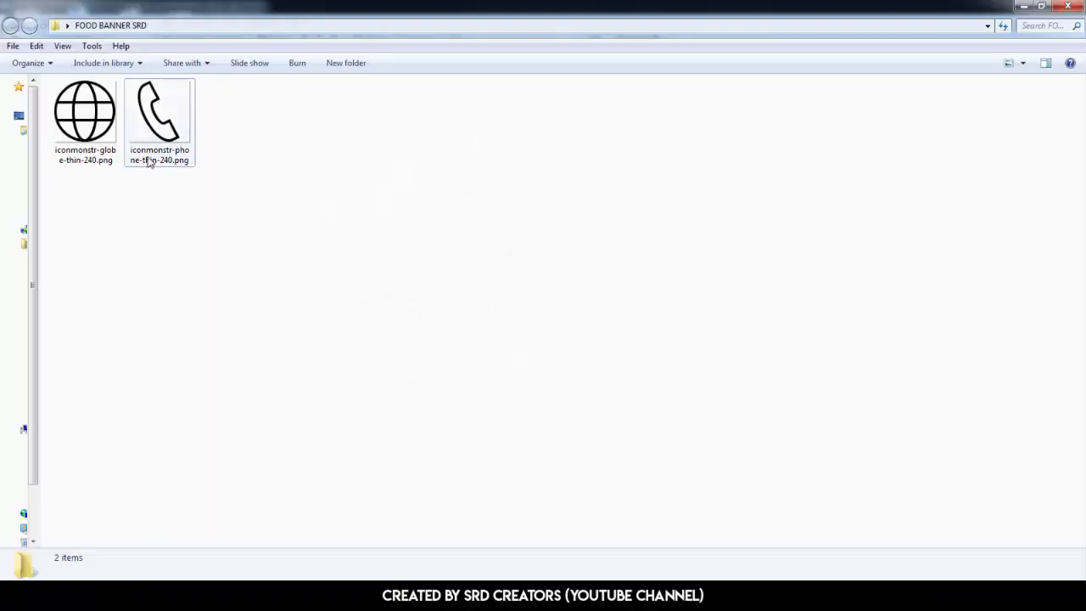
- Bring the phone and globe icons into the banner and scale them to 30%
{"action": "key", "text": "ctrl+a"}
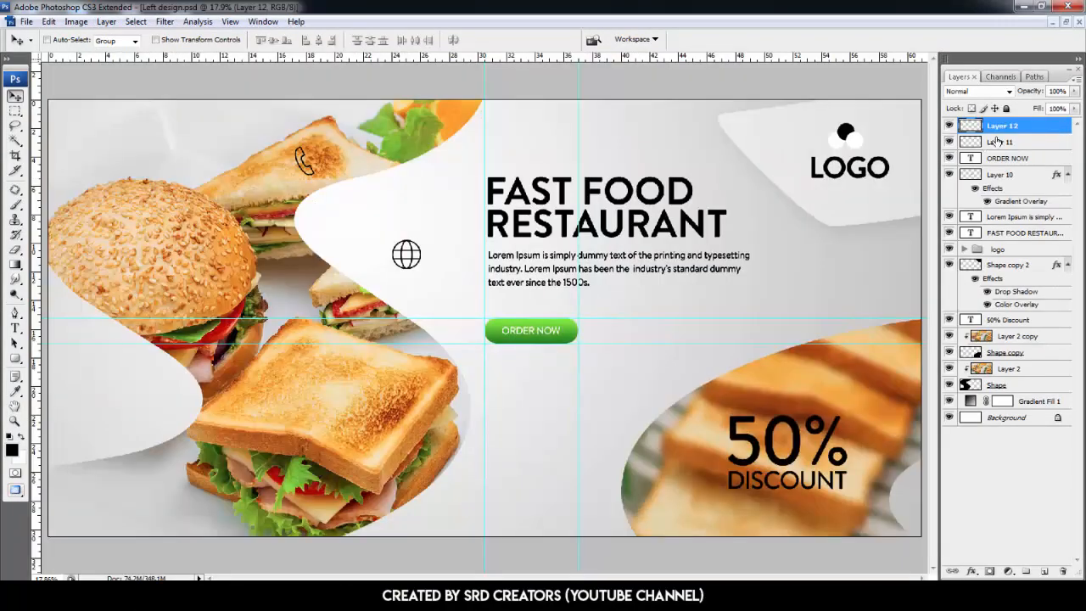
{"action": "left_click_drag", "start_coordinate": [441, 221], "coordinate": [526, 290]}
{"action": "key", "text": "ctrl+t"}
{"action": "left_click_drag", "start_coordinate": [237, 39], "coordinate": [155, 40]}
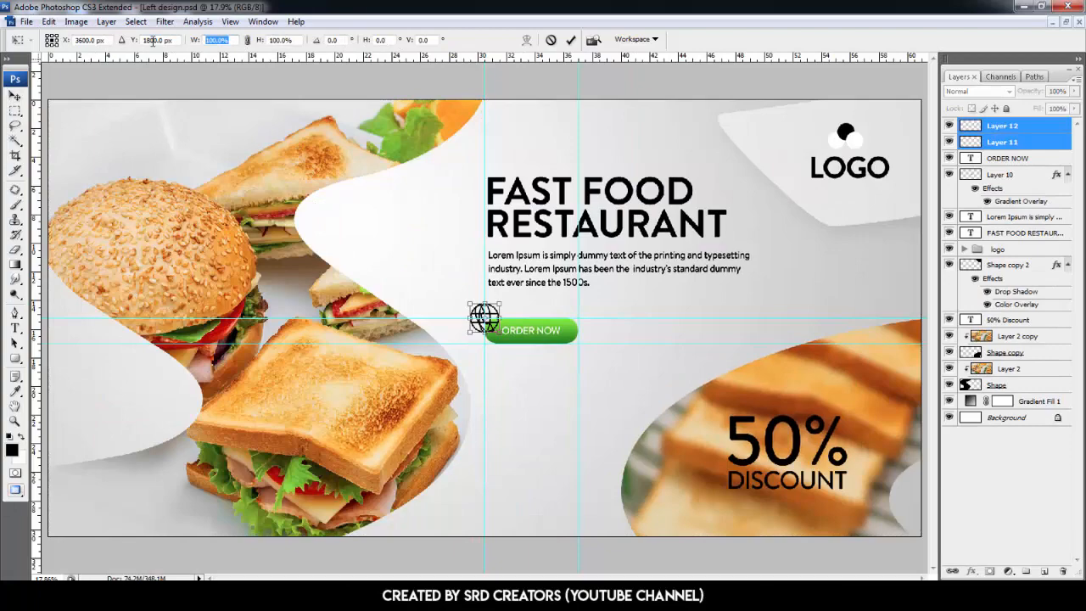
{"action": "type", "text": "30"}
{"action": "key", "text": "Tab"}
{"action": "type", "text": "30"}
{"action": "key", "text": "Return"}
{"action": "key", "text": "Return"}
- Position the phone and globe icons under the ORDER NOW button, one above the other
{"action": "left_click_drag", "start_coordinate": [455, 313], "coordinate": [323, 179]}
{"action": "key", "text": "ctrl+plus"}
{"action": "key", "text": "ctrl+plus"}
{"action": "key", "text": "ctrl+plus"}
{"action": "key", "text": "ctrl+plus"}
{"action": "left_click_drag", "start_coordinate": [834, 206], "coordinate": [817, 192]}
{"action": "left_click", "coordinate": [1002, 142]}
{"action": "left_click_drag", "start_coordinate": [512, 350], "coordinate": [511, 412]}
- Duplicate the ORDER NOW text beside the phone icon, make it black and replace it with the contact phone number
{"action": "left_click", "coordinate": [523, 204], "text": "ctrl"}
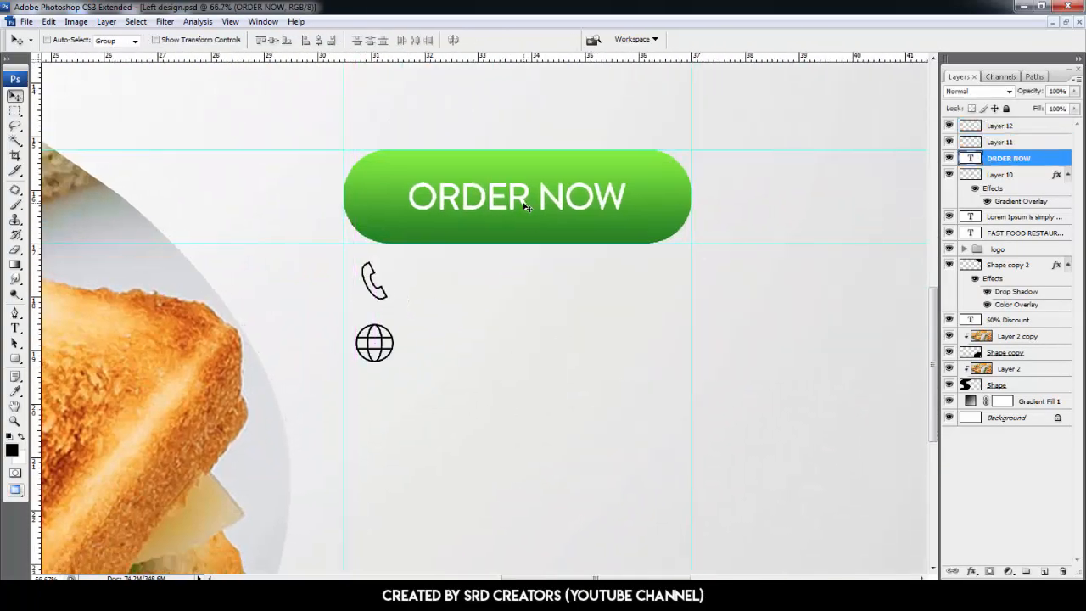
{"action": "left_click_drag", "start_coordinate": [523, 204], "coordinate": [524, 287], "text": "alt"}
{"action": "key", "text": "t"}
{"action": "left_click_drag", "start_coordinate": [628, 282], "coordinate": [404, 283]}
{"action": "left_click", "coordinate": [414, 39]}
{"action": "left_click", "coordinate": [638, 344]}
{"action": "left_click", "coordinate": [946, 164]}
{"action": "type", "text": "+1234567890"}
{"action": "key", "text": "ctrl+Return"}
{"action": "key", "text": "v"}
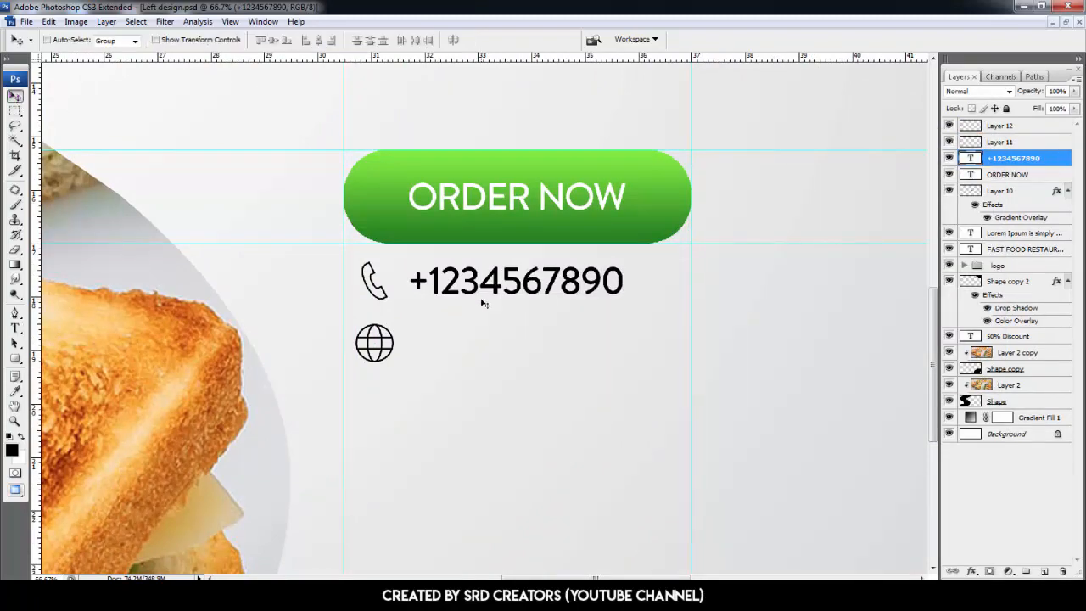
{"action": "left_click_drag", "start_coordinate": [484, 303], "coordinate": [485, 365], "text": "alt"}
{"action": "key", "text": "t"}
{"action": "left_click_drag", "start_coordinate": [626, 349], "coordinate": [391, 349]}
{"action": "type", "text": "WWW."}
{"action": "key", "text": "ctrl+a"}
{"action": "type", "text": "www.website.com"}
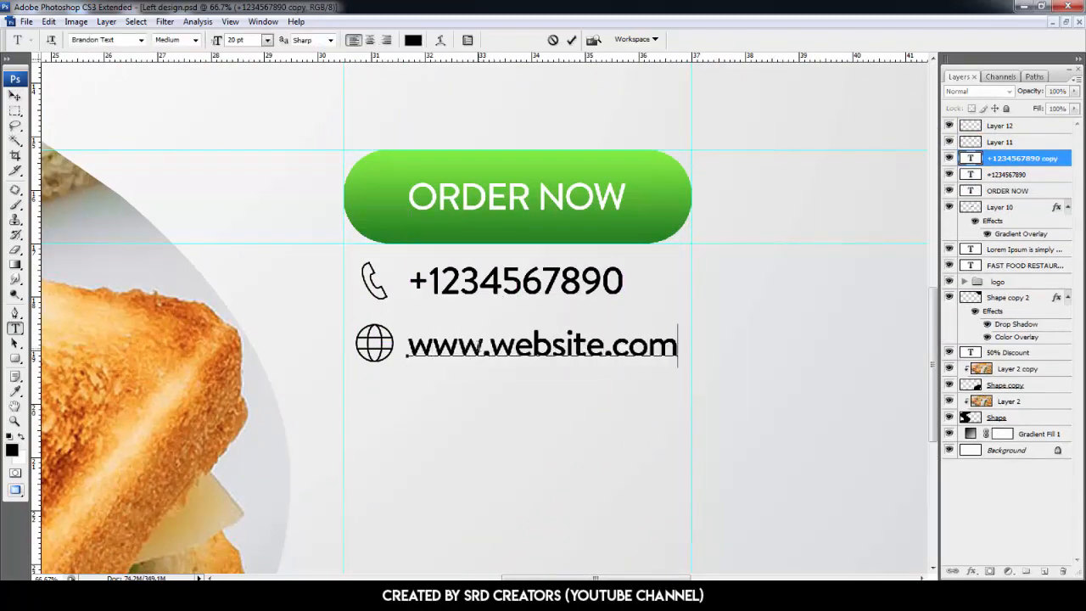
{"action": "key", "text": "ctrl+Return"}
{"action": "key", "text": "ctrl+0"}
- Paste the Twitter, Facebook and Instagram icons near the banner's bottom edge
{"action": "key", "text": "v"}
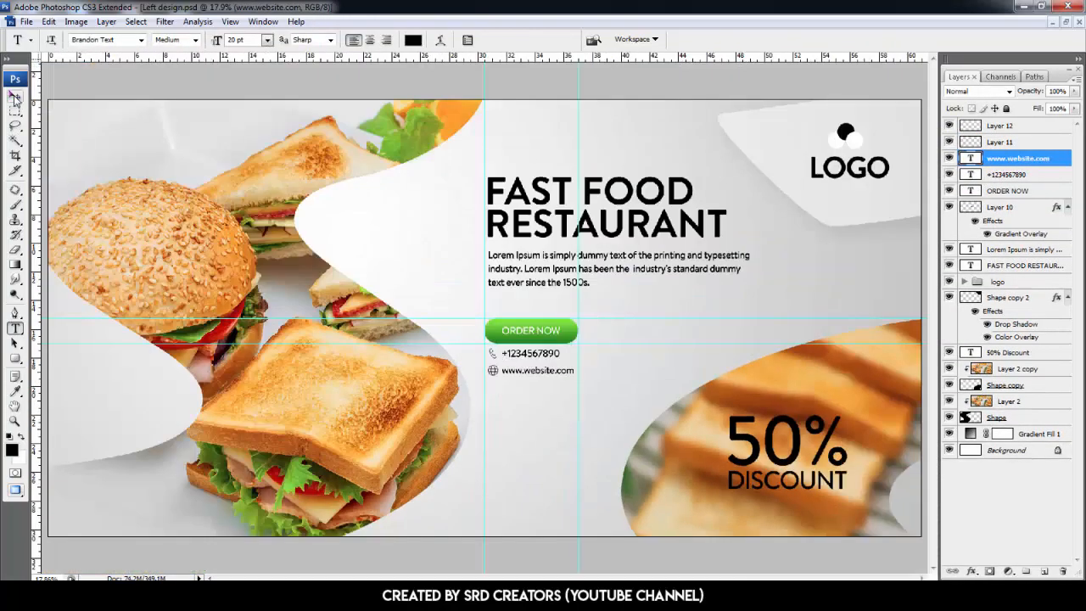
{"action": "key", "text": "ctrl+v"}
{"action": "left_click_drag", "start_coordinate": [531, 447], "coordinate": [526, 447]}
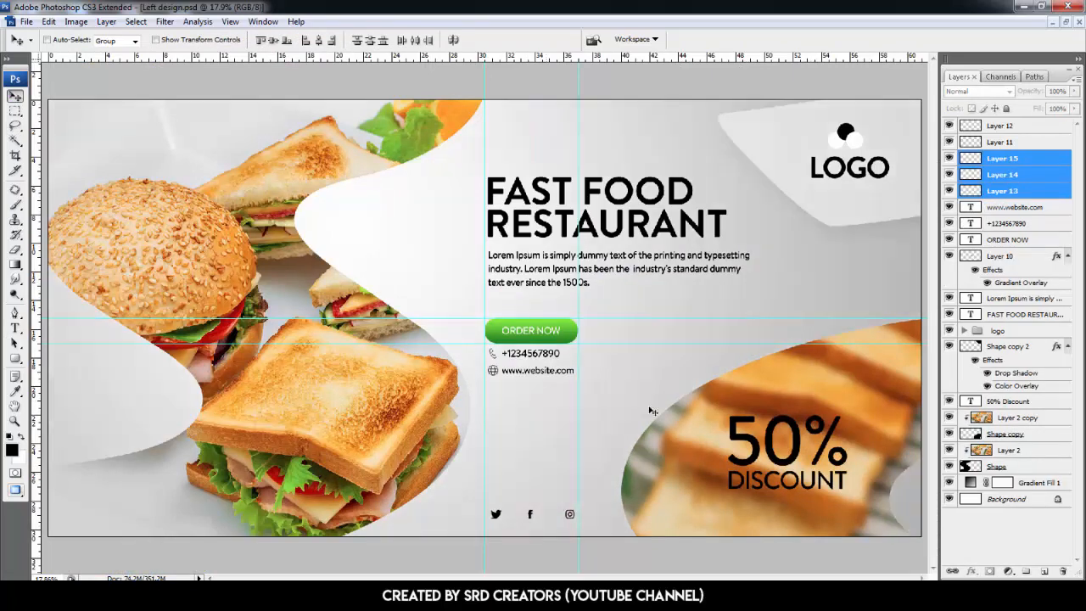
- Duplicate the sandwich photo beneath the gradient fill and set the gradient fill's opacity to 80%
{"action": "left_click", "coordinate": [1003, 449]}
{"action": "left_click_drag", "start_coordinate": [1022, 456], "coordinate": [1031, 490]}
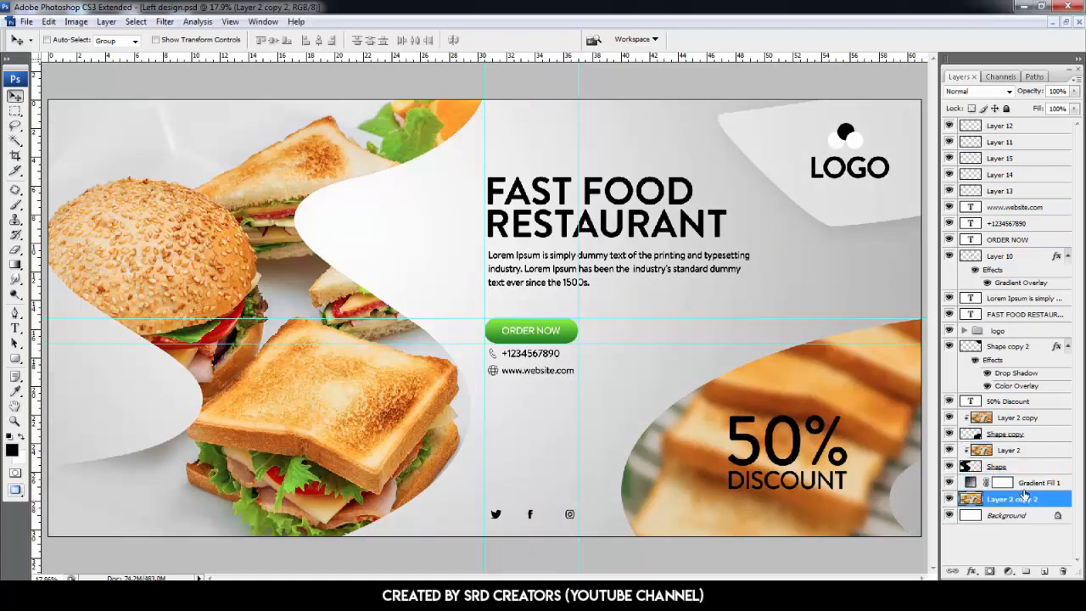
{"action": "left_click", "coordinate": [1026, 484]}
{"action": "left_click_drag", "start_coordinate": [1067, 92], "coordinate": [1027, 100]}
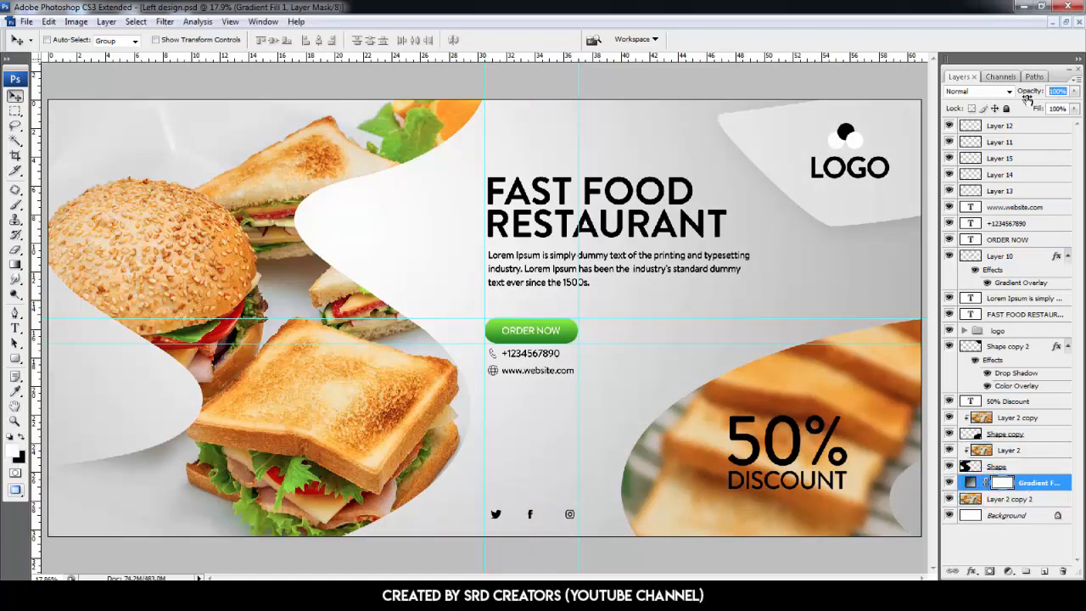
{"action": "type", "text": "80"}
{"action": "key", "text": "Return"}
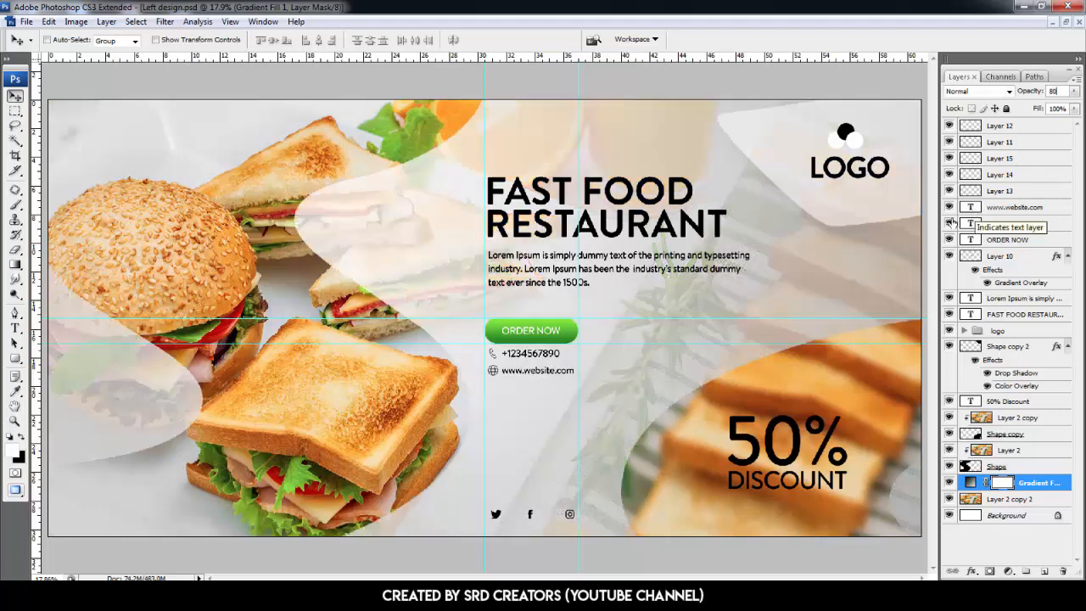
- Move a vertical guide further left in the layout
{"action": "key", "text": "ctrl+h"}
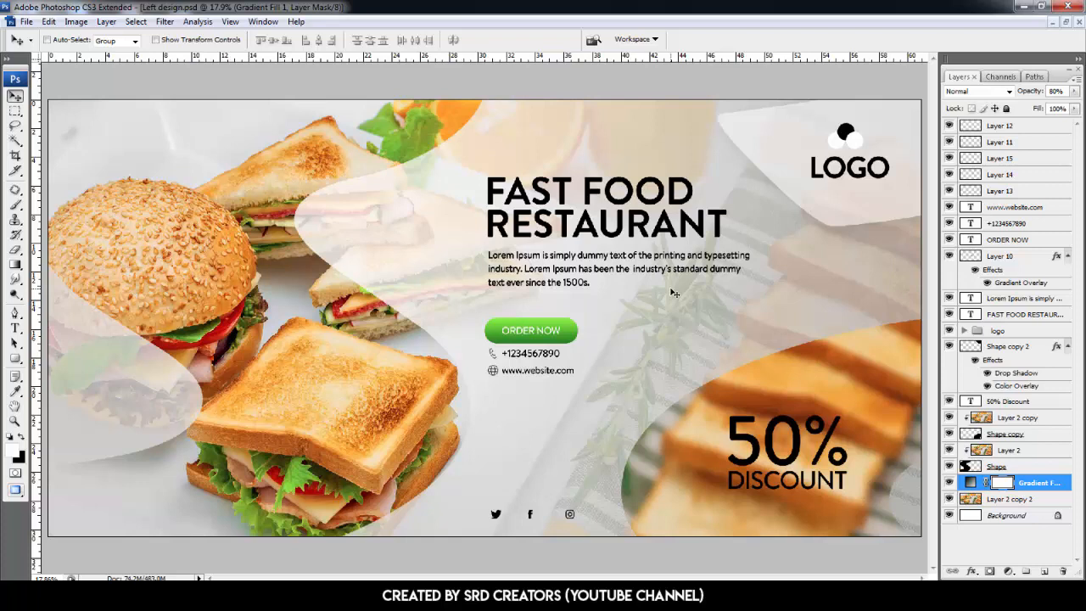
{"action": "key", "text": "ctrl+h"}
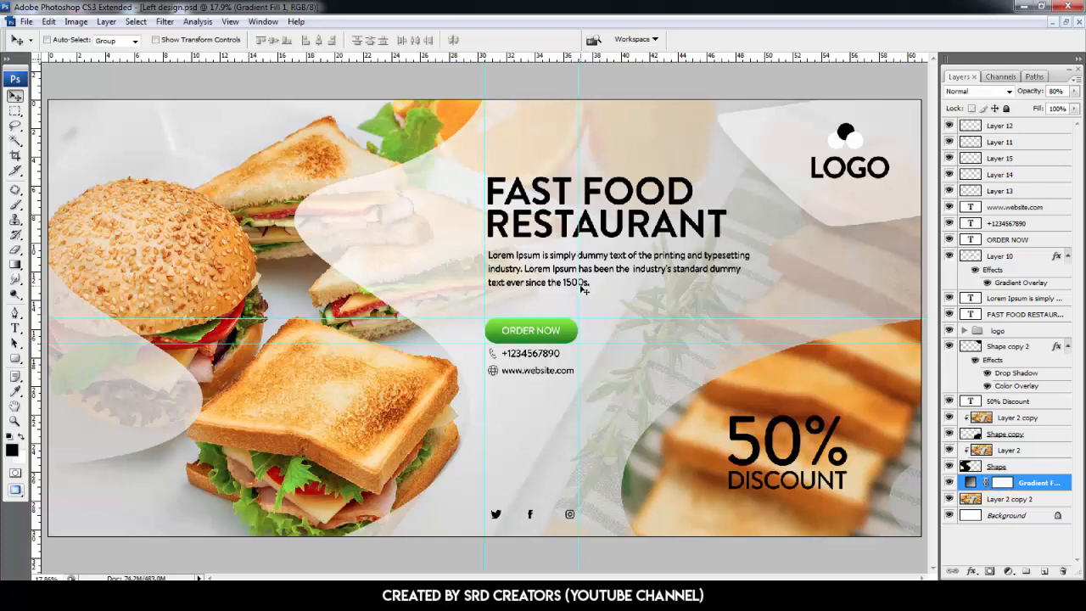
{"action": "left_click_drag", "start_coordinate": [461, 280], "coordinate": [392, 271]}
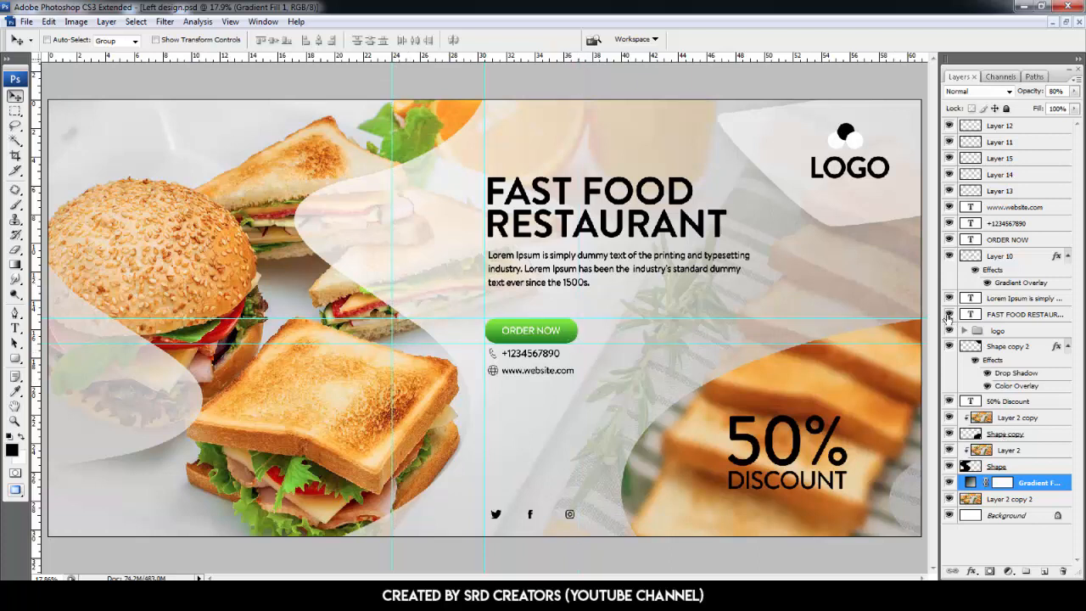
- Hide the text, button and logo layers, then flip the S-shaped sandwich photo and its shape horizontally to the right side
{"action": "left_click_drag", "start_coordinate": [950, 256], "coordinate": [949, 132]}
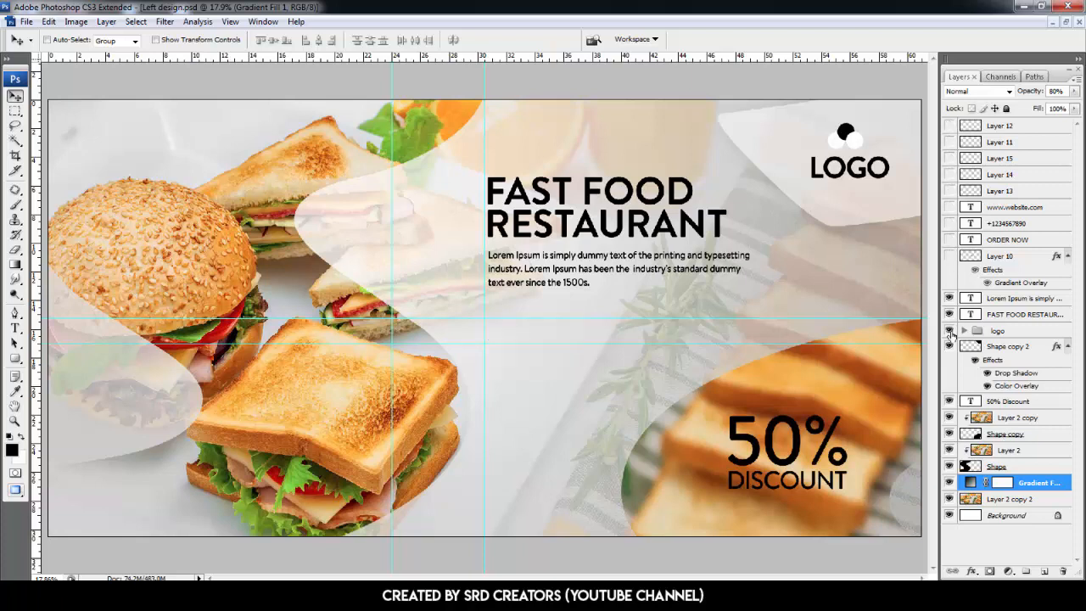
{"action": "left_click_drag", "start_coordinate": [948, 302], "coordinate": [947, 348]}
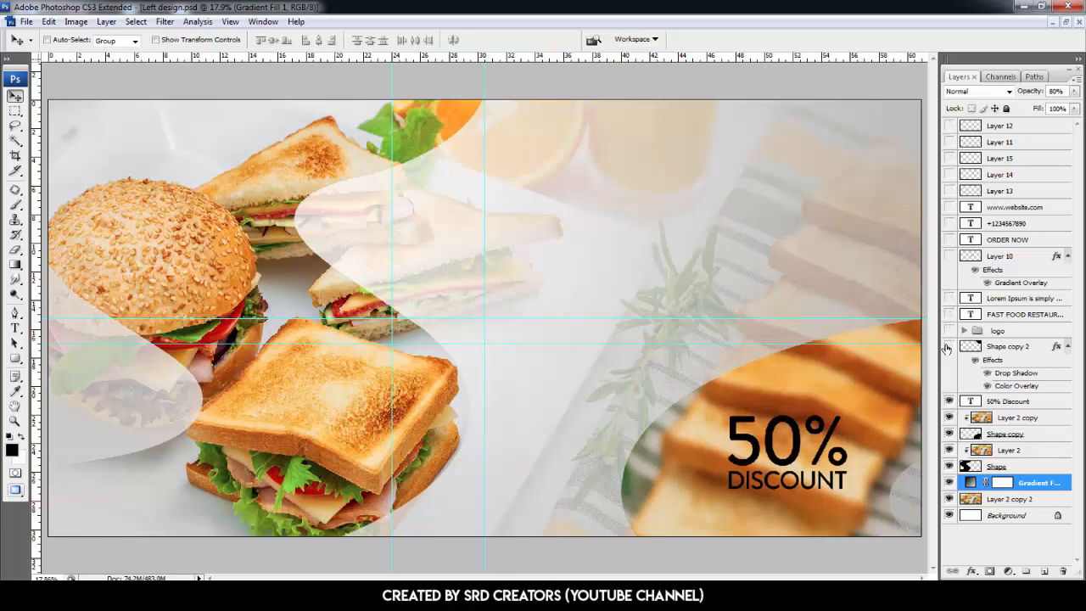
{"action": "left_click", "coordinate": [1017, 466]}
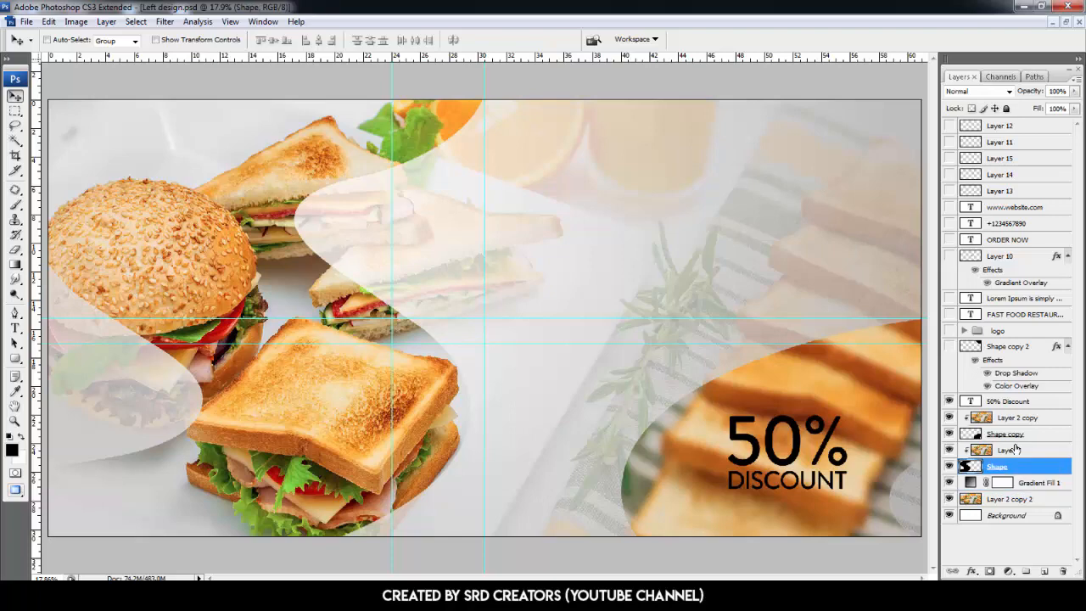
{"action": "left_click", "coordinate": [1011, 450], "text": "shift"}
{"action": "key", "text": "ctrl+t"}
{"action": "right_click", "coordinate": [443, 350]}
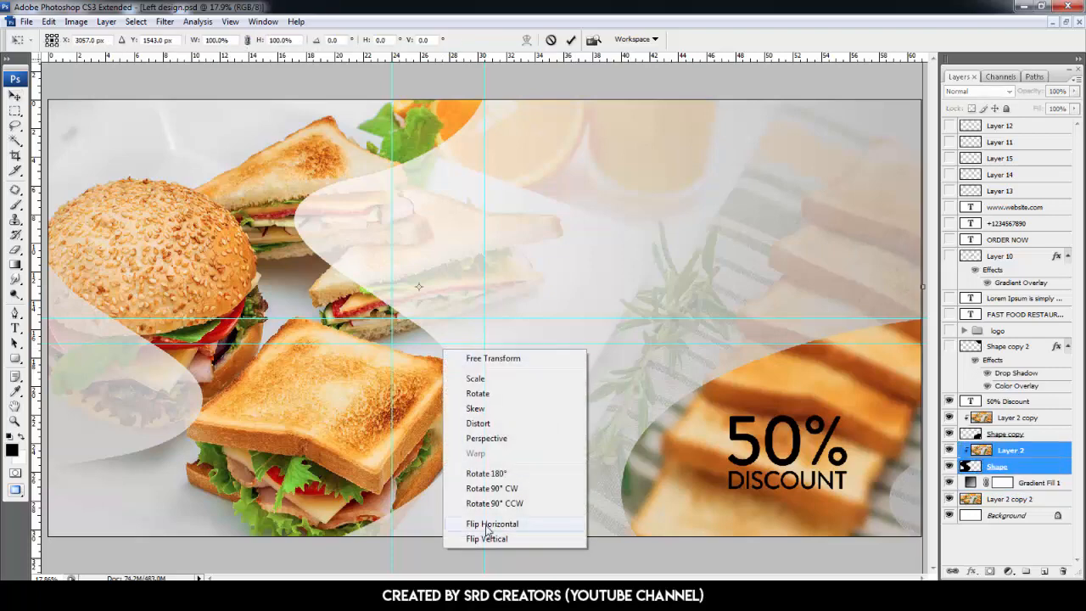
{"action": "left_click", "coordinate": [489, 527]}
{"action": "left_click_drag", "start_coordinate": [356, 426], "coordinate": [492, 430]}
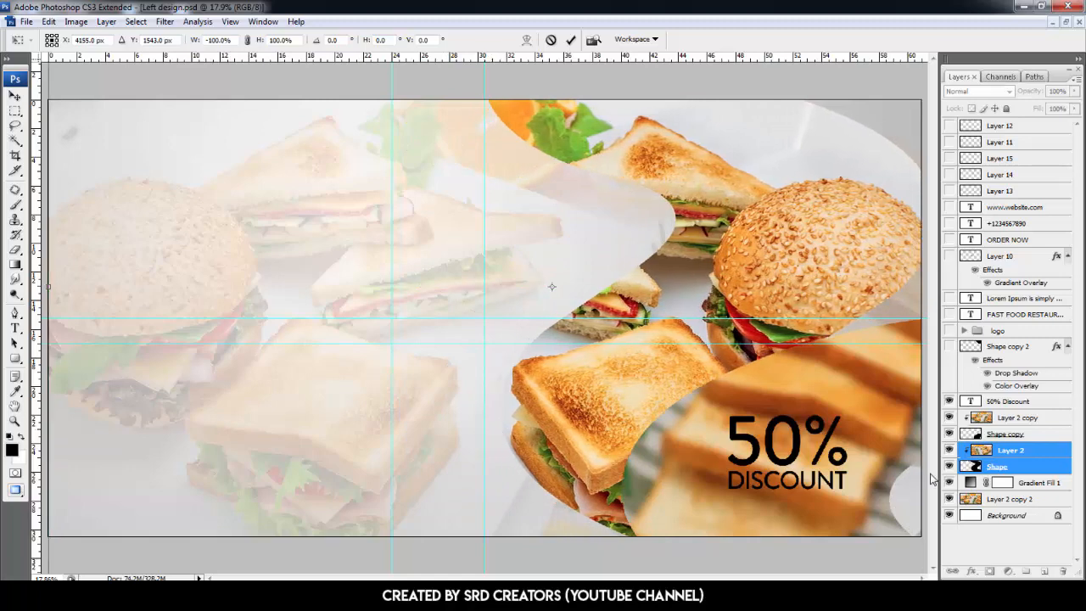
{"action": "key", "text": "Return"}
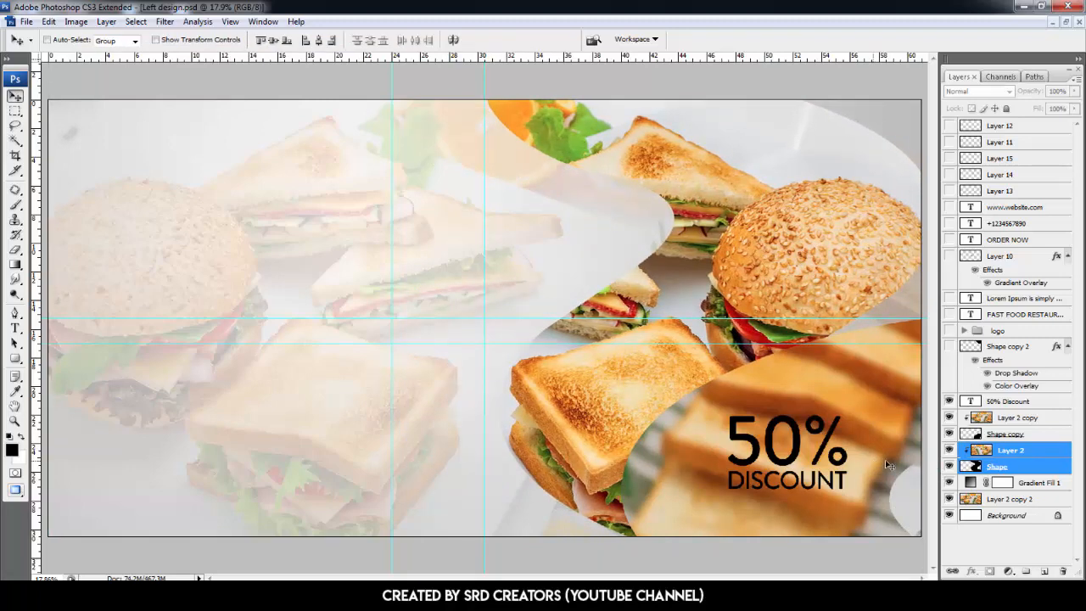
- Flip the toast photo and its round shape horizontally and move them to the lower left
{"action": "left_click", "coordinate": [1010, 434]}
{"action": "left_click", "coordinate": [1016, 419], "text": "ctrl"}
{"action": "key", "text": "ctrl+t"}
{"action": "right_click", "coordinate": [771, 457]}
{"action": "left_click", "coordinate": [830, 425]}
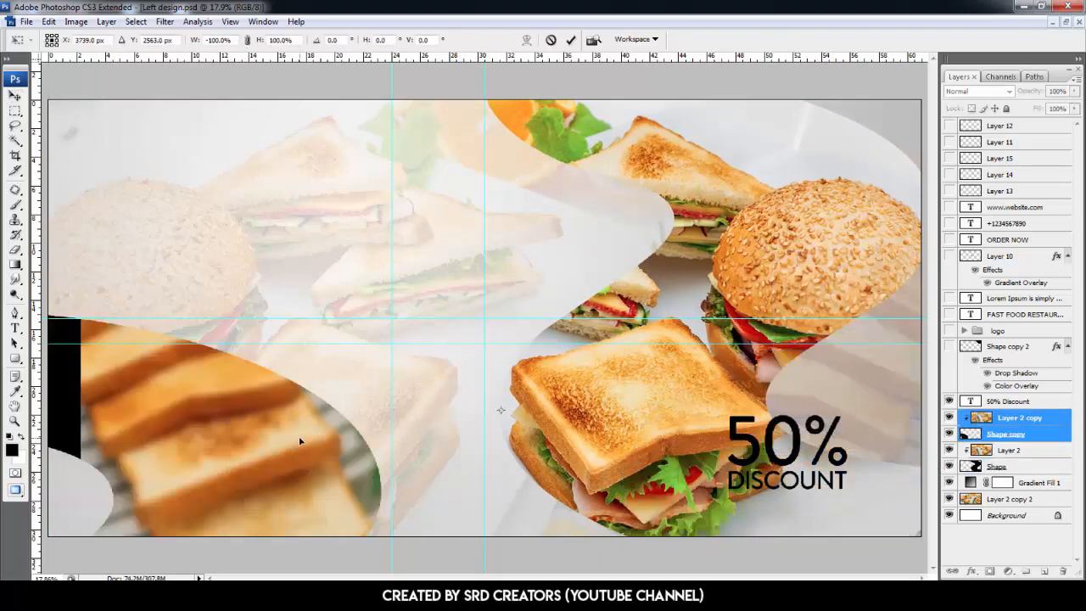
{"action": "left_click_drag", "start_coordinate": [299, 441], "coordinate": [262, 444]}
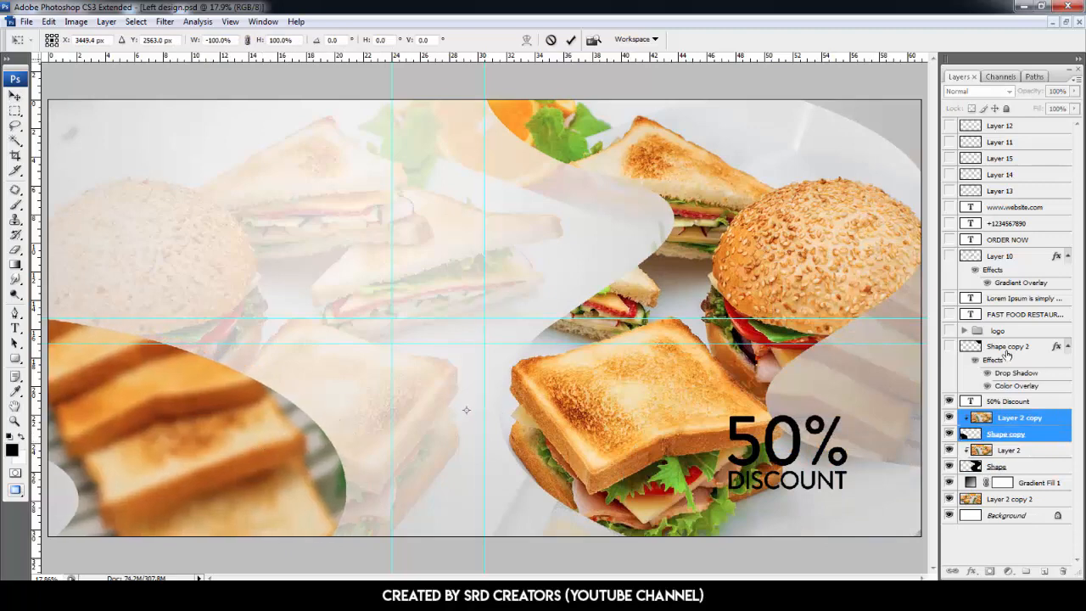
{"action": "key", "text": "Return"}
- Move the 50% DISCOUNT text to the lower left and flip the logo's corner shape horizontally into the top-left corner
{"action": "left_click", "coordinate": [1010, 401]}
{"action": "left_click_drag", "start_coordinate": [786, 450], "coordinate": [193, 450]}
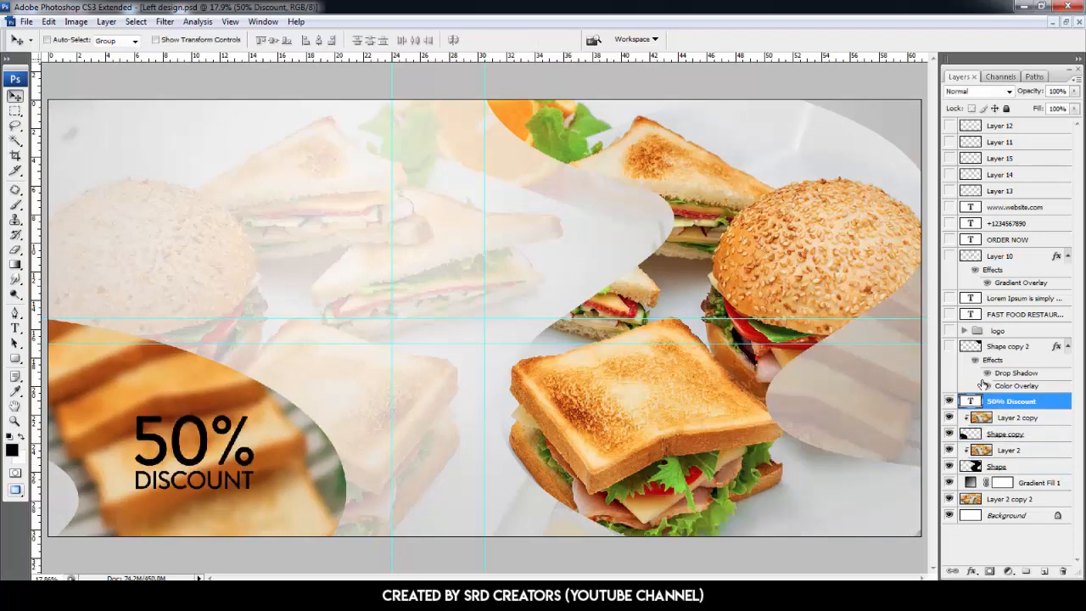
{"action": "left_click", "coordinate": [950, 346]}
{"action": "left_click", "coordinate": [1008, 346]}
{"action": "key", "text": "ctrl+t"}
{"action": "right_click", "coordinate": [562, 295]}
{"action": "left_click", "coordinate": [614, 471]}
{"action": "left_click_drag", "start_coordinate": [804, 149], "coordinate": [151, 141]}
- Show the logo group and move it into the top-left corner
{"action": "left_click", "coordinate": [949, 330]}
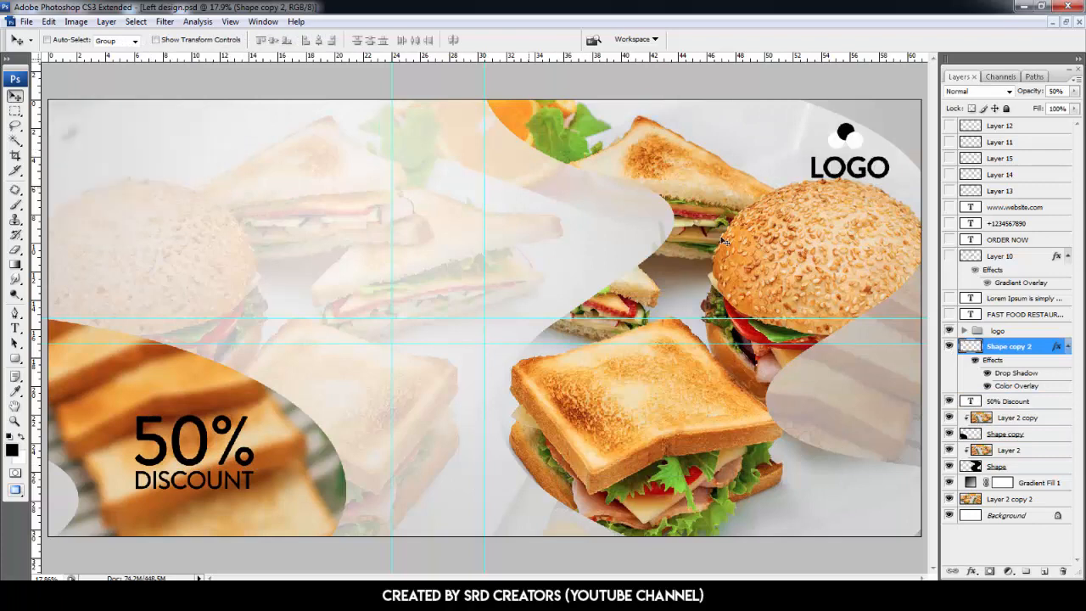
{"action": "left_click", "coordinate": [998, 331]}
{"action": "left_click_drag", "start_coordinate": [851, 170], "coordinate": [121, 170]}
- Show the FAST FOOD RESTAURANT headline, right-align it and position it left of centre
{"action": "left_click", "coordinate": [949, 314]}
{"action": "left_click", "coordinate": [1010, 314]}
{"action": "left_click_drag", "start_coordinate": [572, 254], "coordinate": [410, 256]}
{"action": "left_click", "coordinate": [16, 329]}
{"action": "left_click", "coordinate": [384, 40]}
{"action": "left_click", "coordinate": [16, 96]}
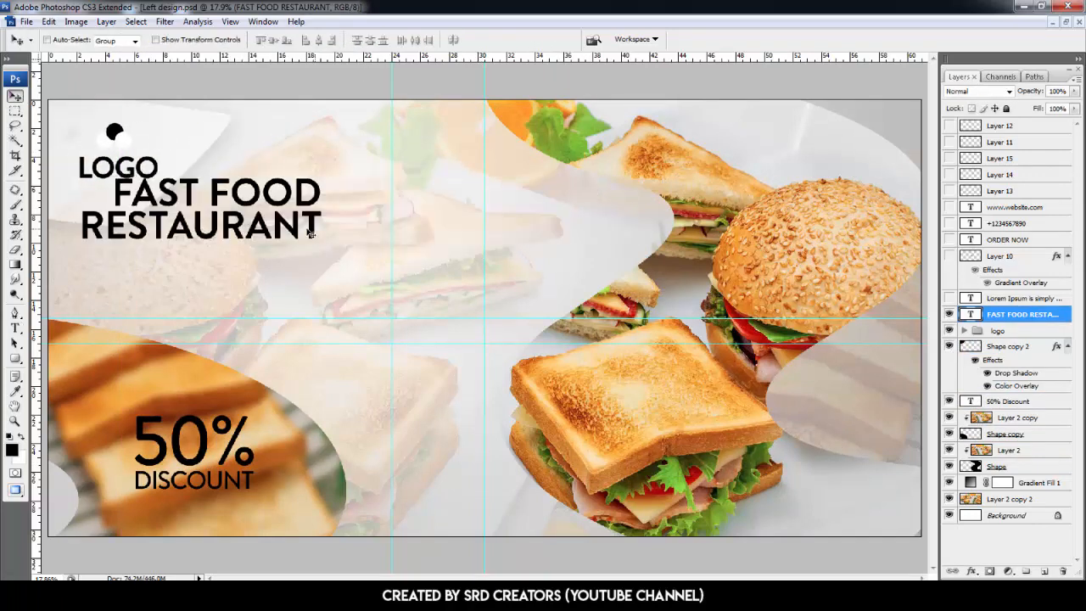
{"action": "left_click_drag", "start_coordinate": [280, 234], "coordinate": [442, 235]}
- Show the Lorem Ipsum body text, right-align it and place it under the headline
{"action": "left_click", "coordinate": [950, 298]}
{"action": "left_click", "coordinate": [1010, 298]}
{"action": "left_click", "coordinate": [15, 328]}
{"action": "left_click", "coordinate": [383, 40]}
{"action": "left_click", "coordinate": [16, 96]}
{"action": "left_click_drag", "start_coordinate": [594, 268], "coordinate": [441, 268]}
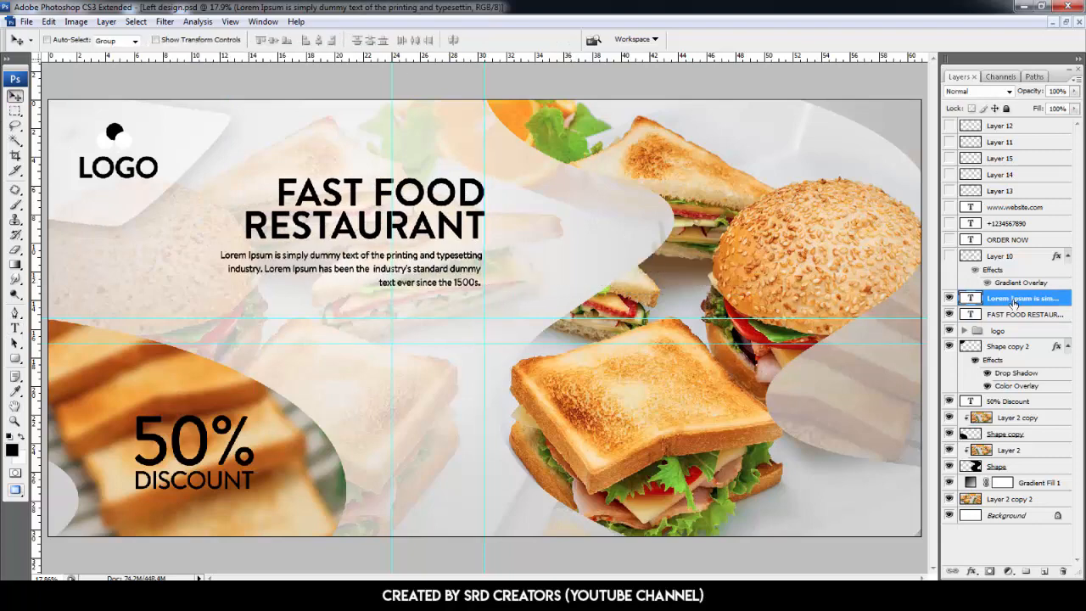
- Show the button, contact and social icon layers and move them left beneath the body text
{"action": "left_click", "coordinate": [950, 256]}
{"action": "left_click", "coordinate": [1001, 255]}
{"action": "left_click_drag", "start_coordinate": [949, 239], "coordinate": [950, 125]}
{"action": "left_click", "coordinate": [1001, 126], "text": "shift"}
{"action": "left_click_drag", "start_coordinate": [736, 386], "coordinate": [645, 386]}
- Flip the background duplicate of the sandwich photo horizontally
{"action": "left_click", "coordinate": [1010, 473]}
{"action": "key", "text": "ctrl+t"}
{"action": "right_click", "coordinate": [563, 384]}
{"action": "left_click", "coordinate": [611, 556]}
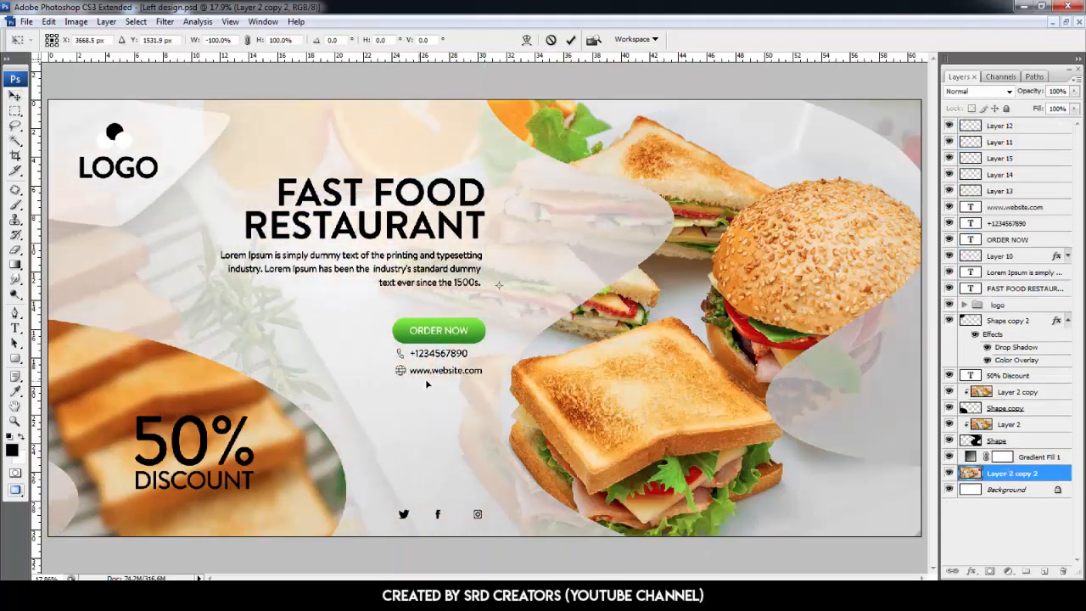
{"action": "key", "text": "Return"}
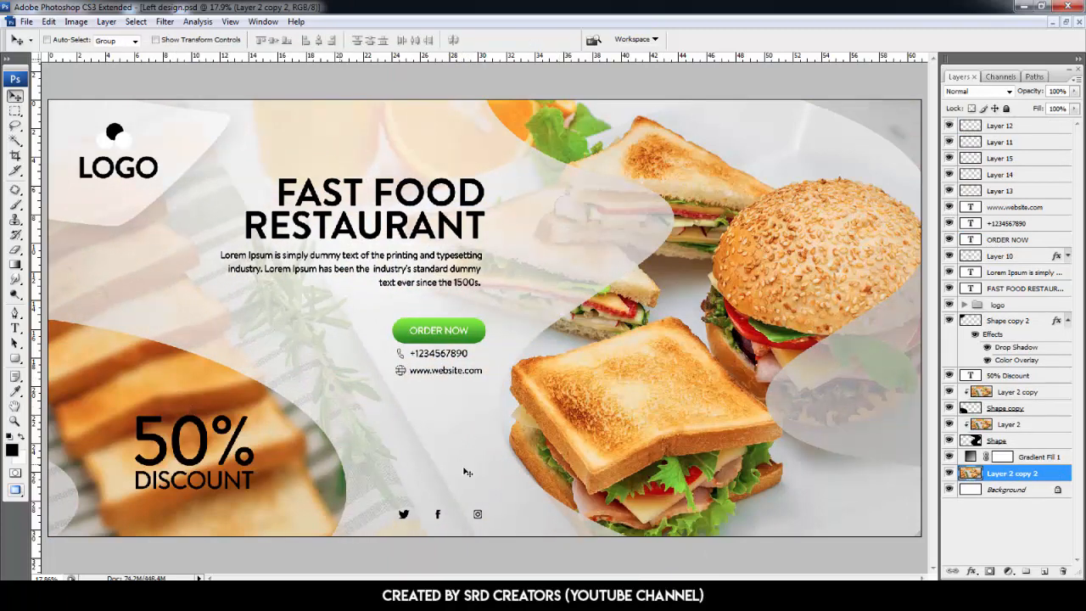
- Reposition the toast photo inside its lower-left shape
{"action": "left_click", "coordinate": [996, 393]}
{"action": "left_click_drag", "start_coordinate": [301, 478], "coordinate": [165, 440]}
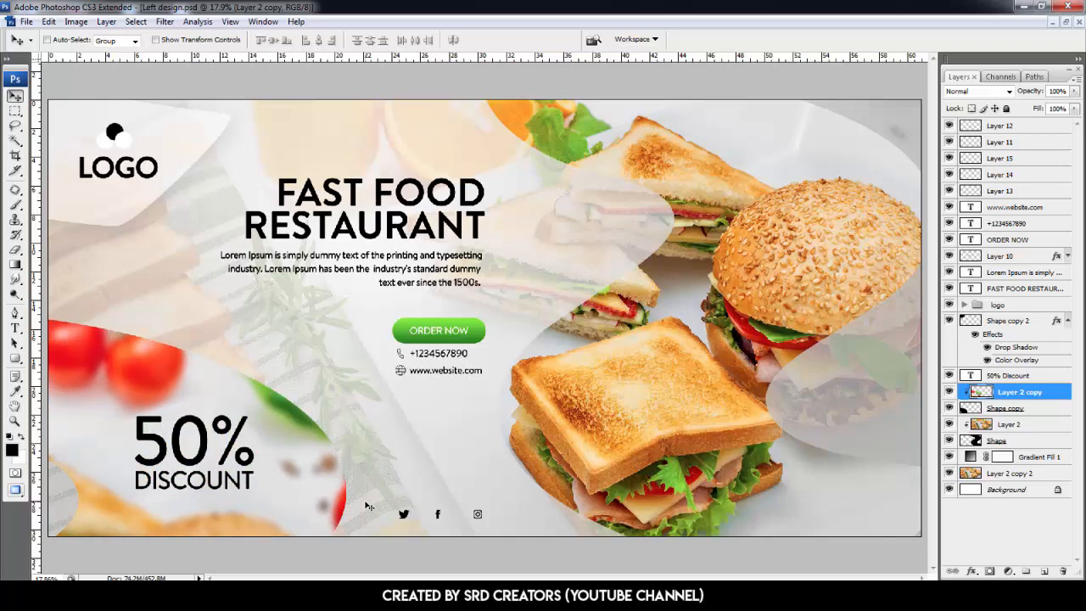